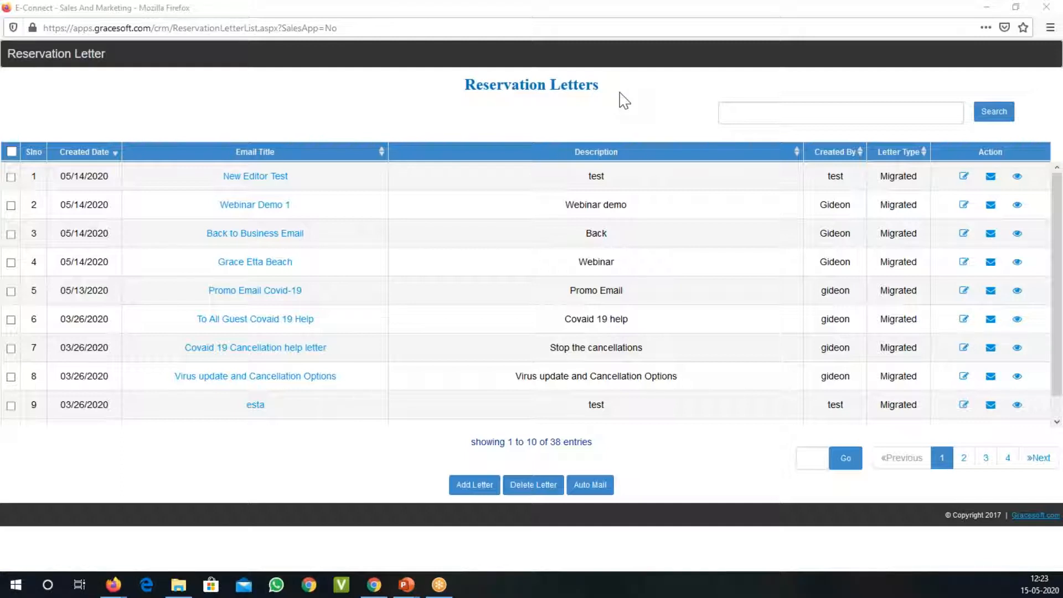
Step: Start a new reservation letter from the "Email Confirmation" template with the hotel bed photo
click(625, 99)
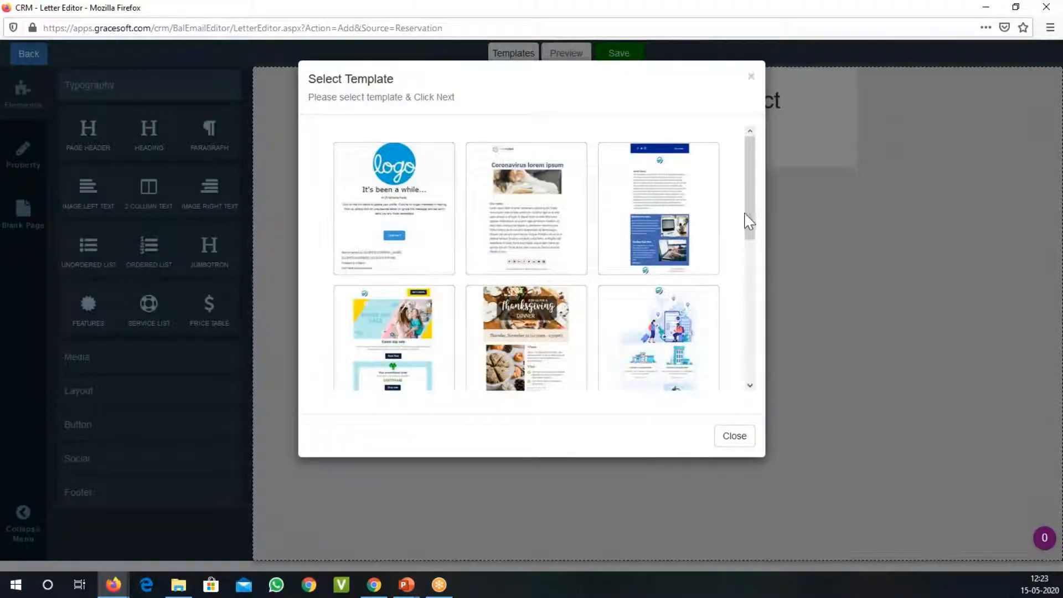
drag(750, 221, 746, 284)
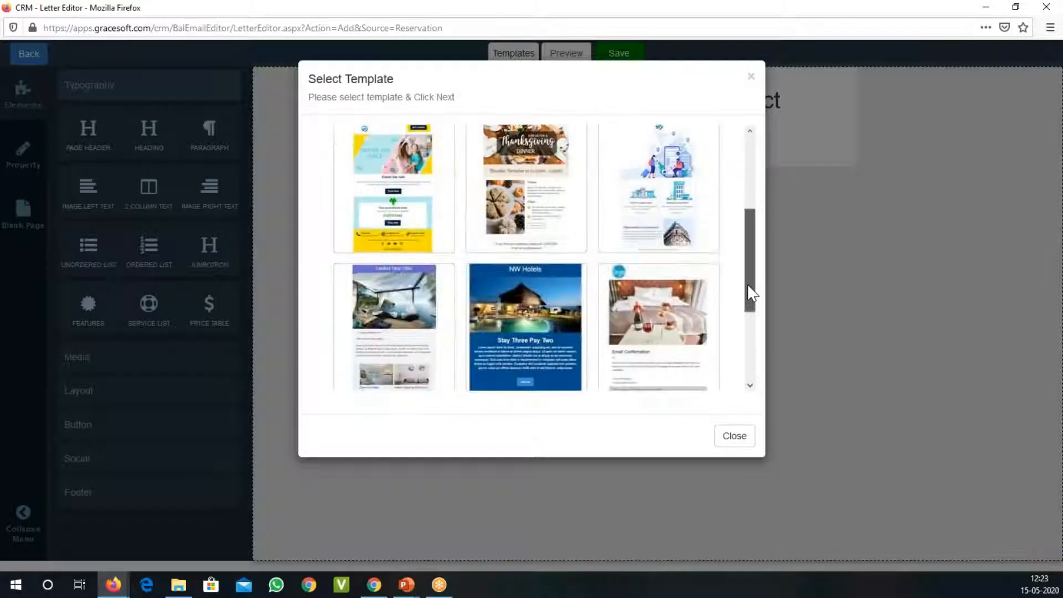
click(685, 326)
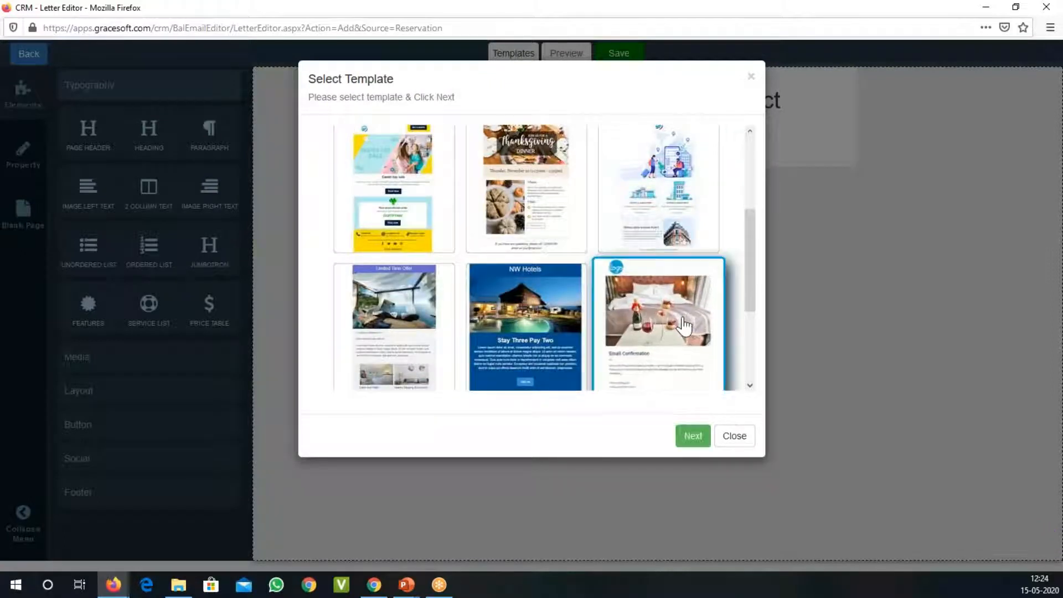
click(693, 436)
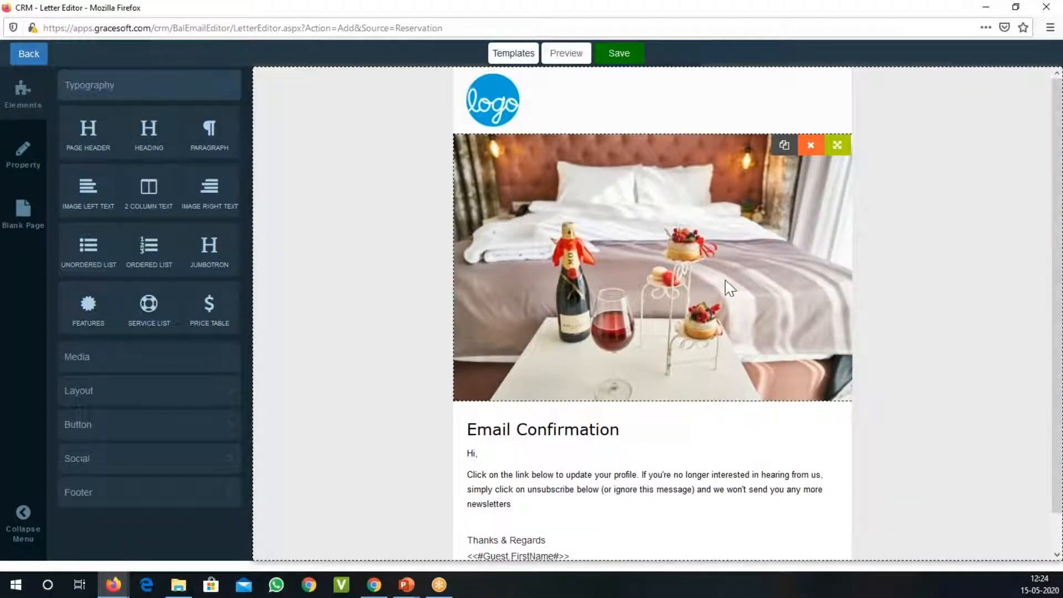
scroll(726, 284, down, 2)
scroll(725, 284, up, 2)
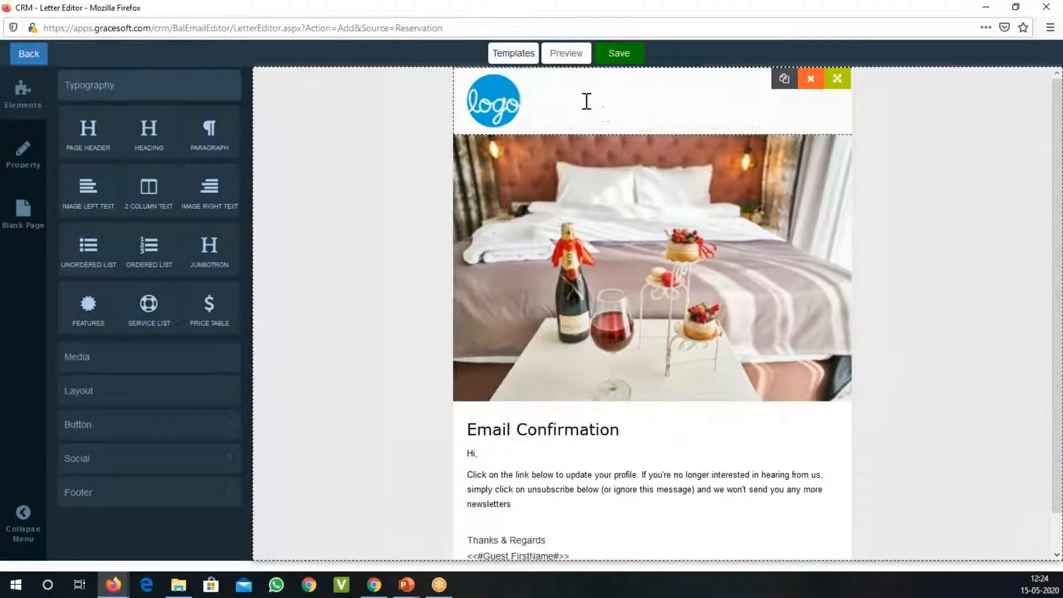
Step: Examine the available letter templates and the Media, Layout, Button and Social element groups
click(511, 56)
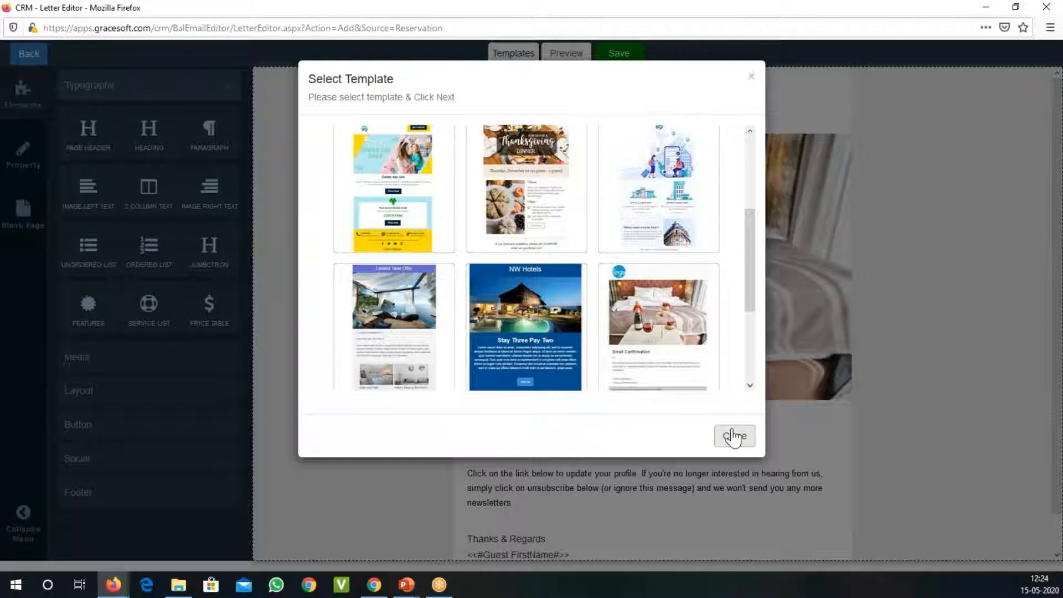
drag(750, 289, 757, 218)
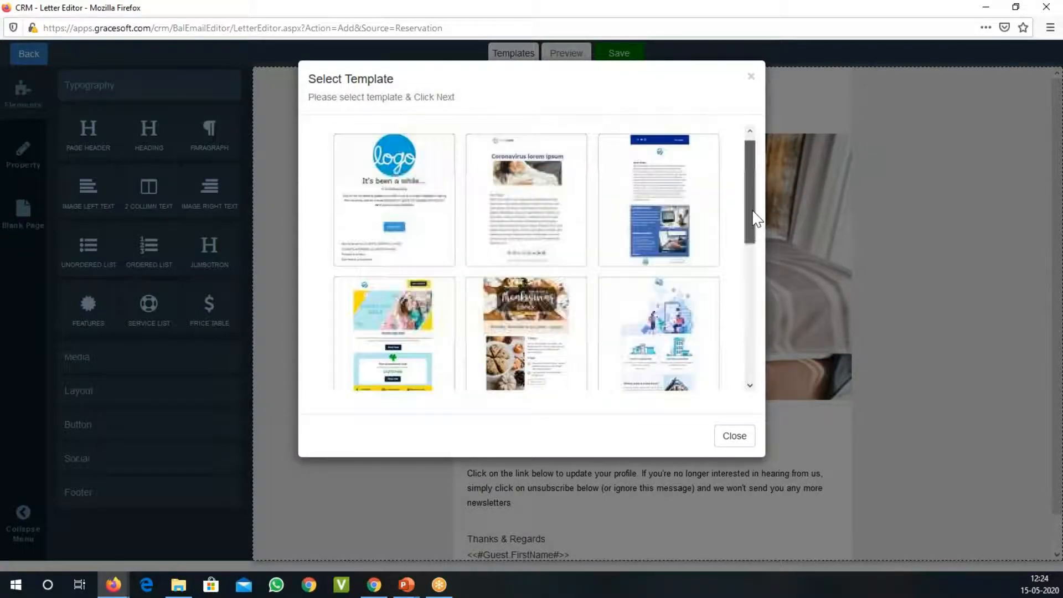
click(735, 436)
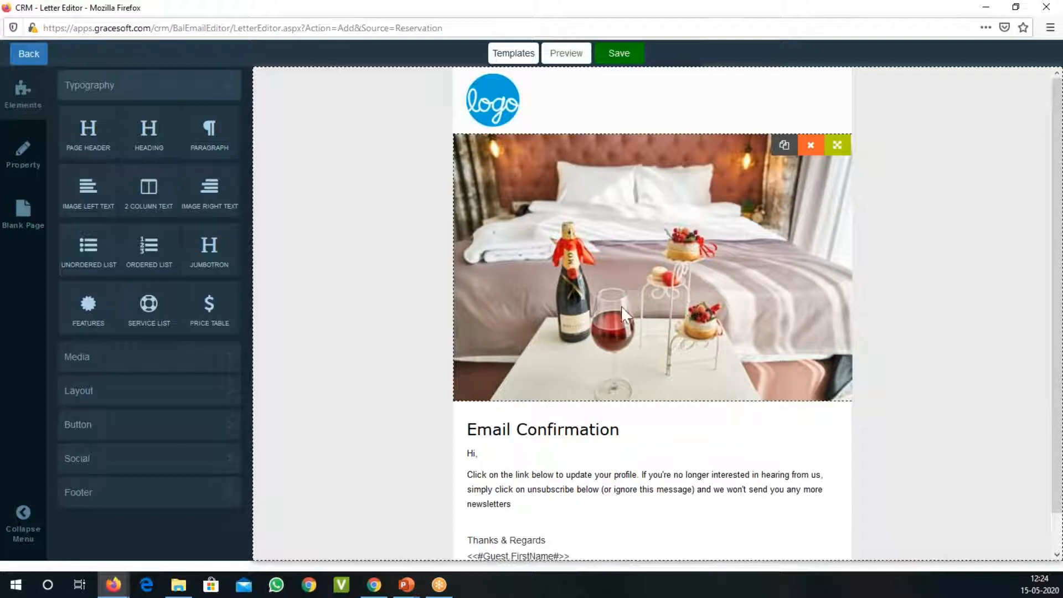
scroll(578, 421, down, 1)
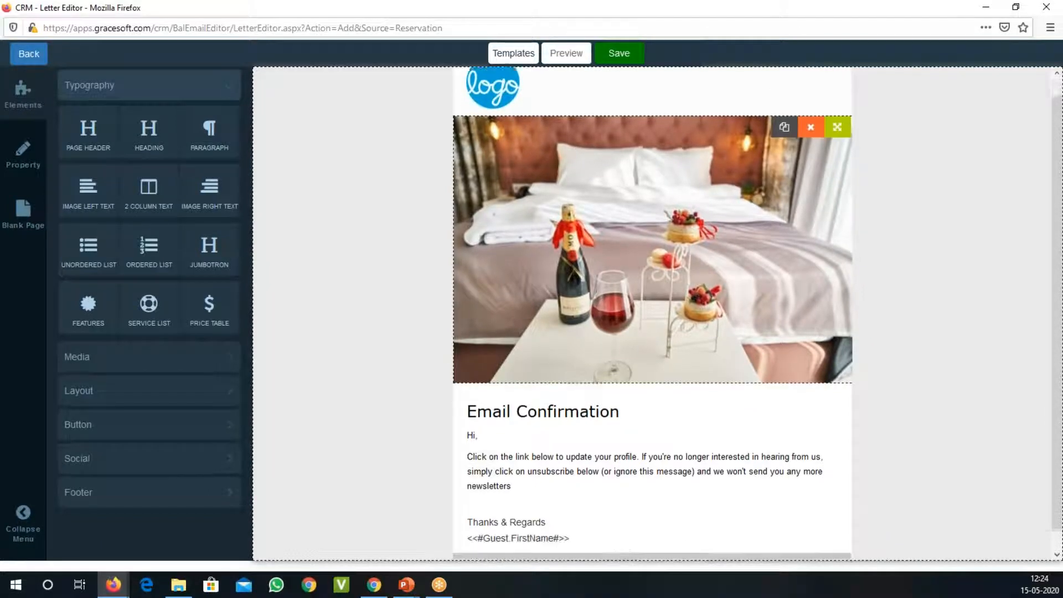
click(129, 366)
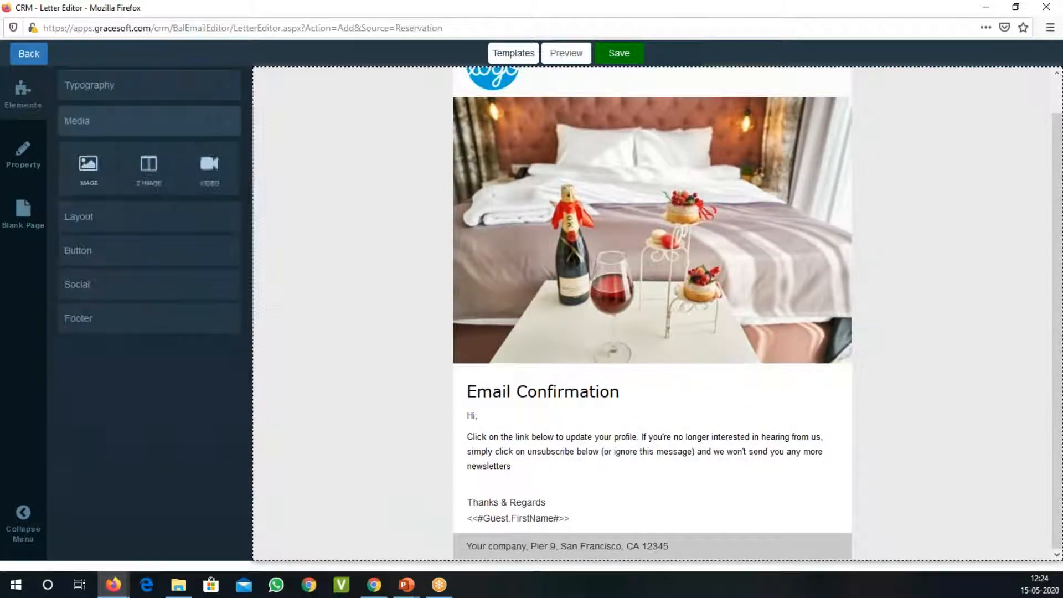
click(111, 222)
click(111, 313)
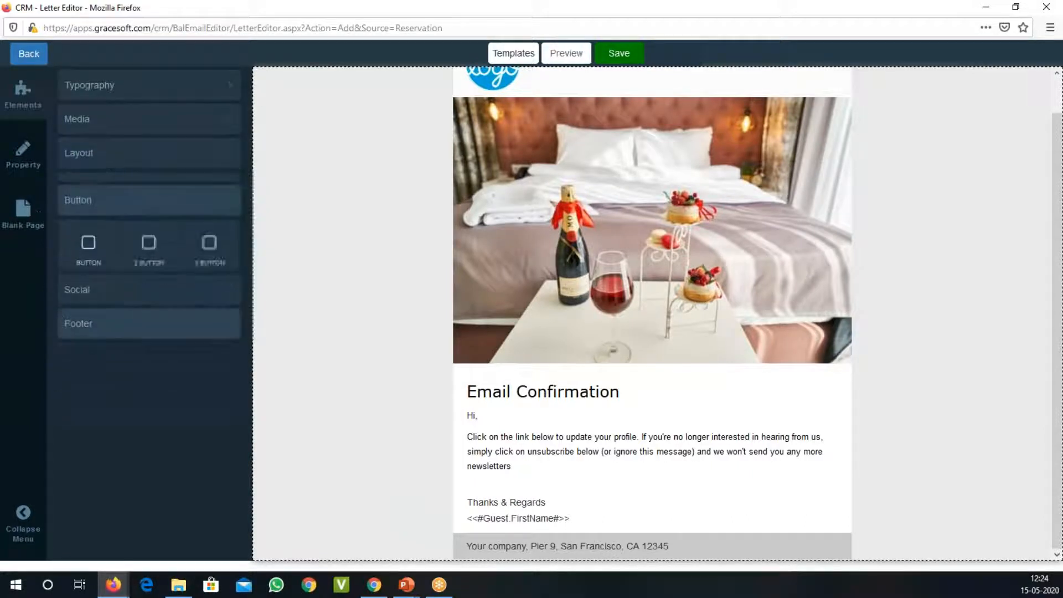
click(110, 299)
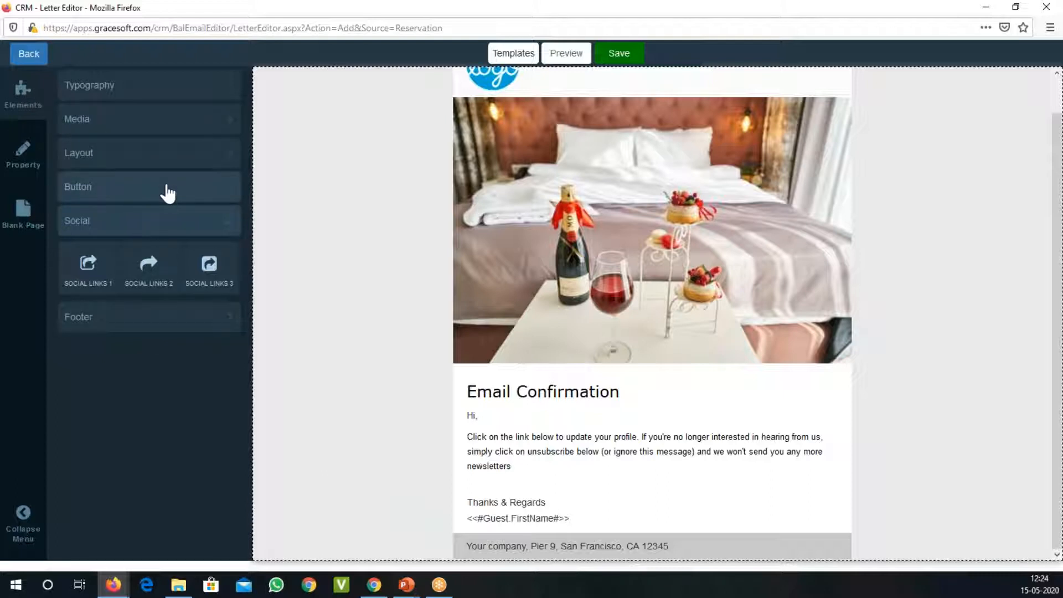
scroll(928, 209, up, 1)
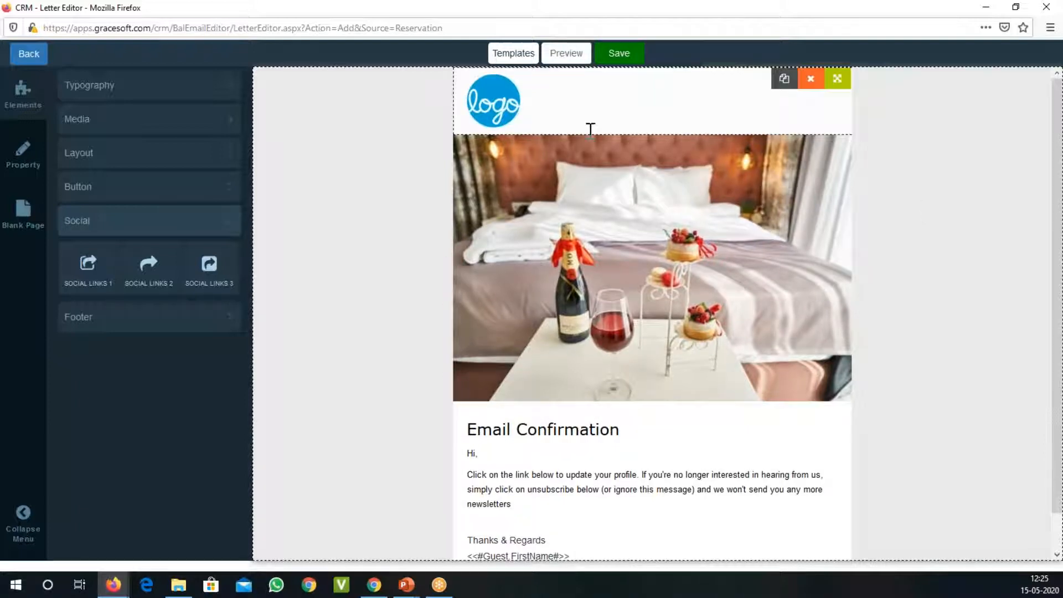
Step: Replace the placeholder logo in the letter header with the Moon River Plantation logo by uploading the image file
click(500, 110)
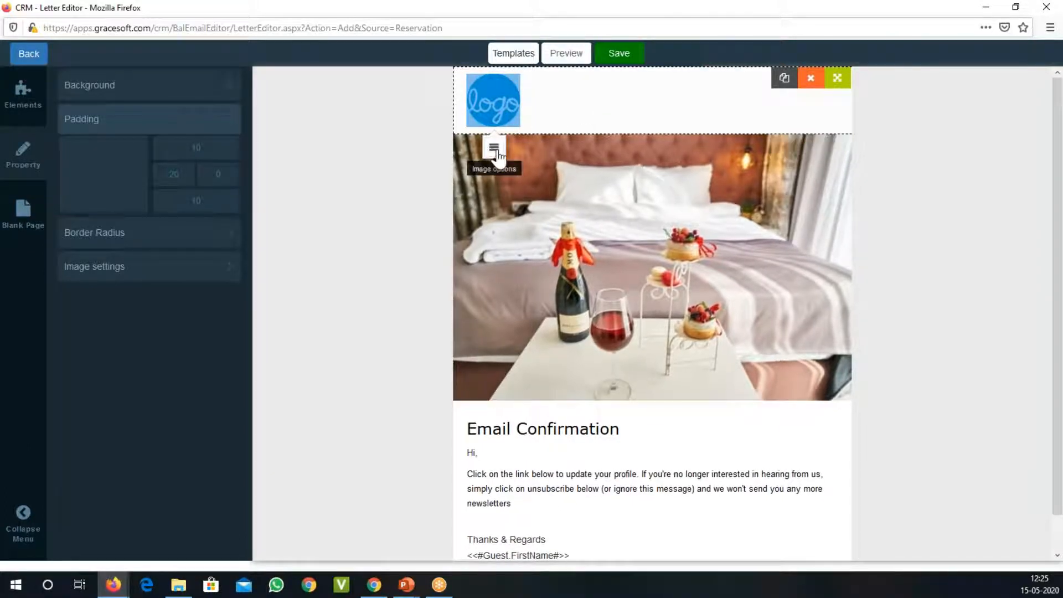
click(494, 148)
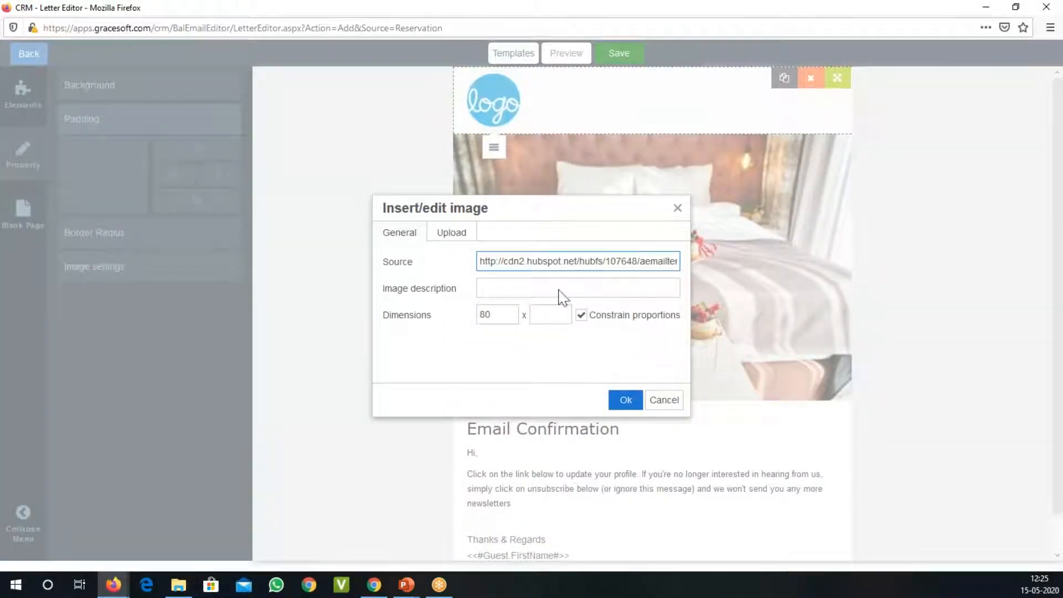
triple_click(554, 261)
click(459, 235)
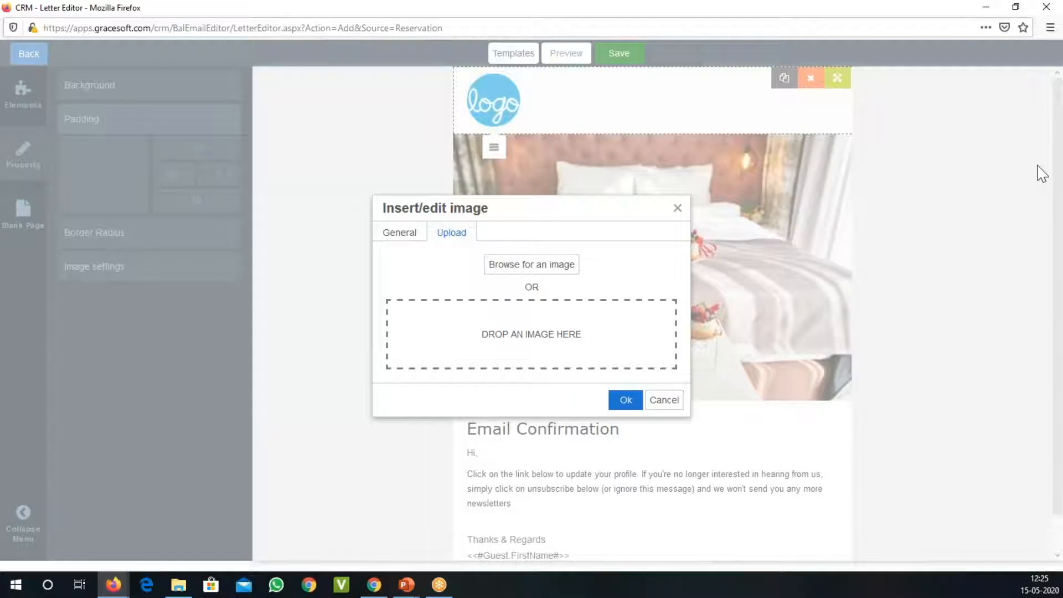
drag(1042, 173, 542, 361)
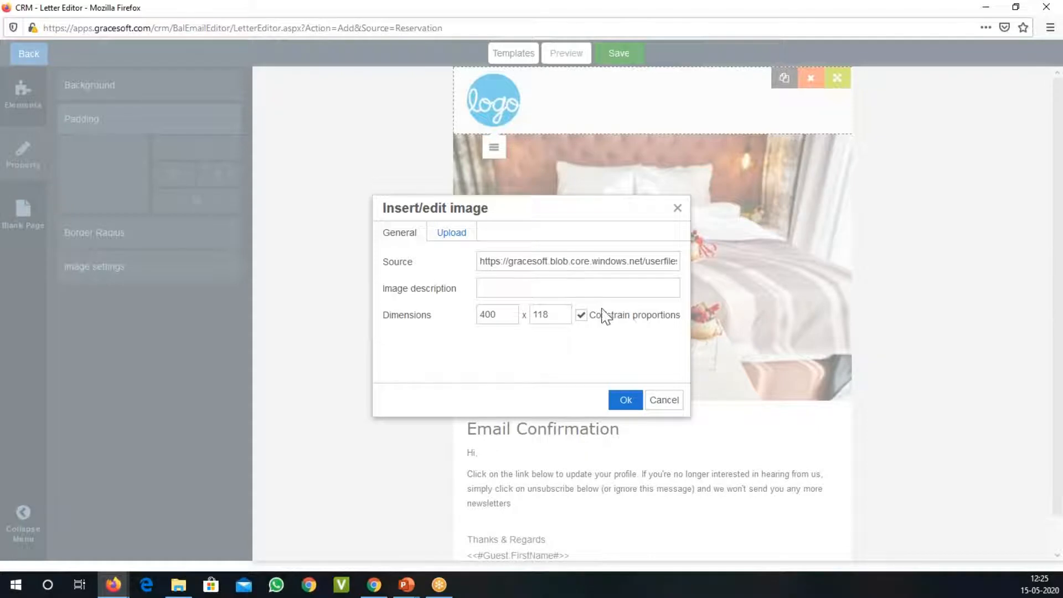
click(507, 320)
click(626, 400)
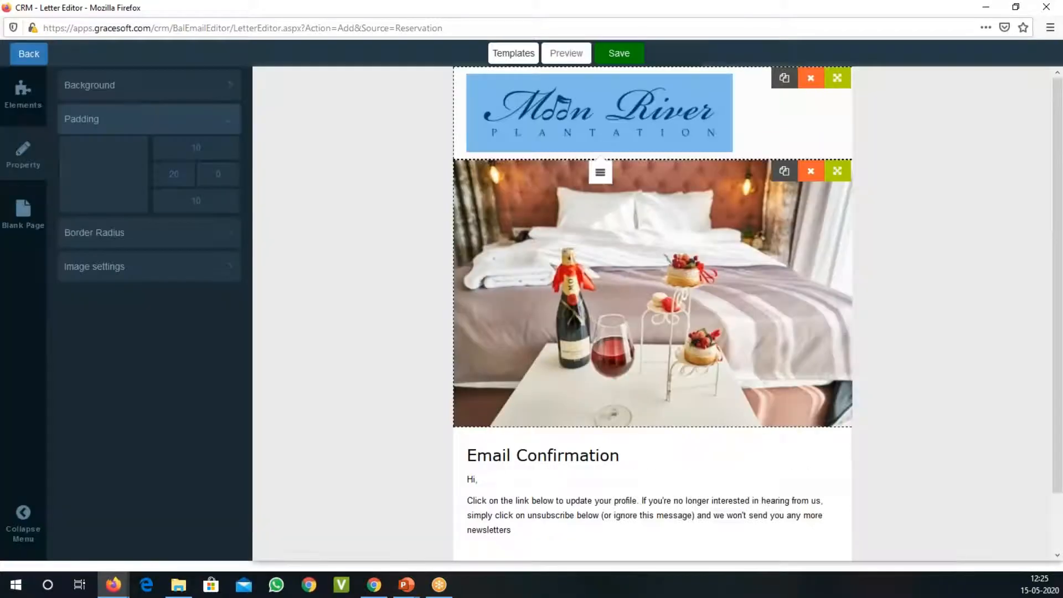
click(765, 128)
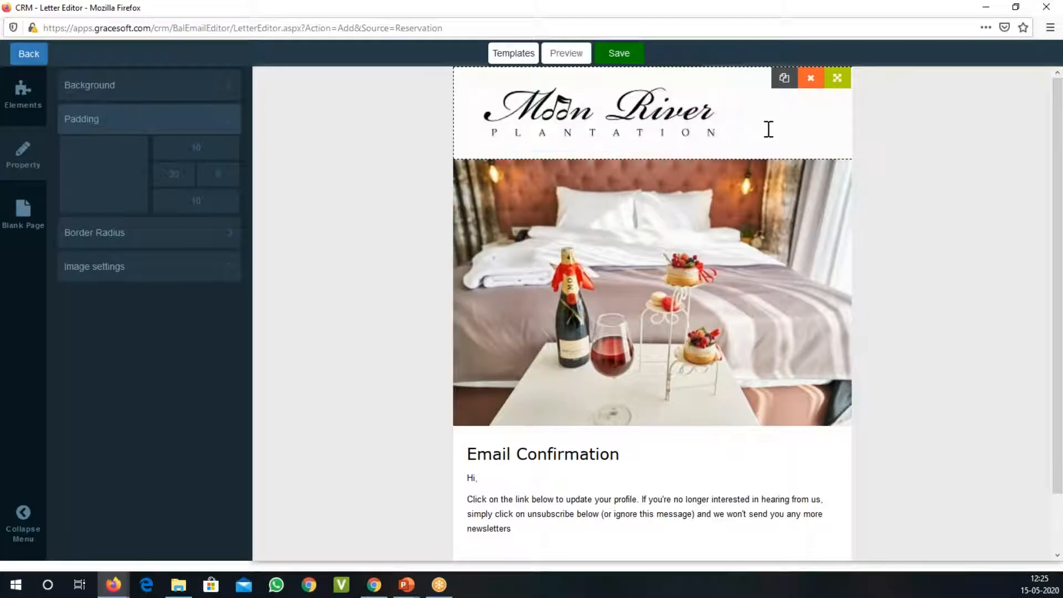
Step: Set the header logo's width to 500 with its proportions constrained
click(604, 122)
click(600, 173)
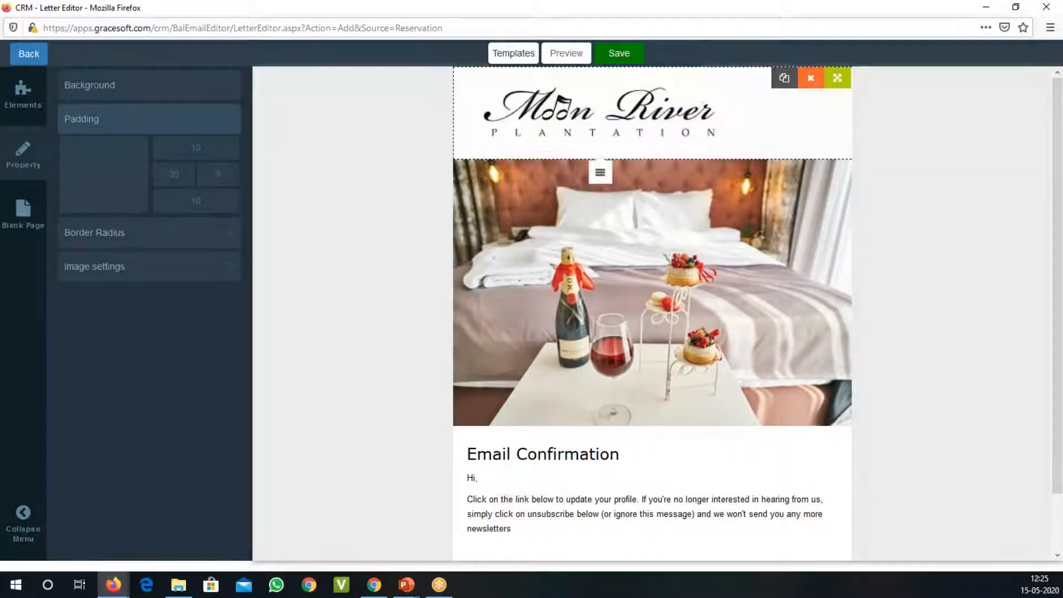
click(508, 314)
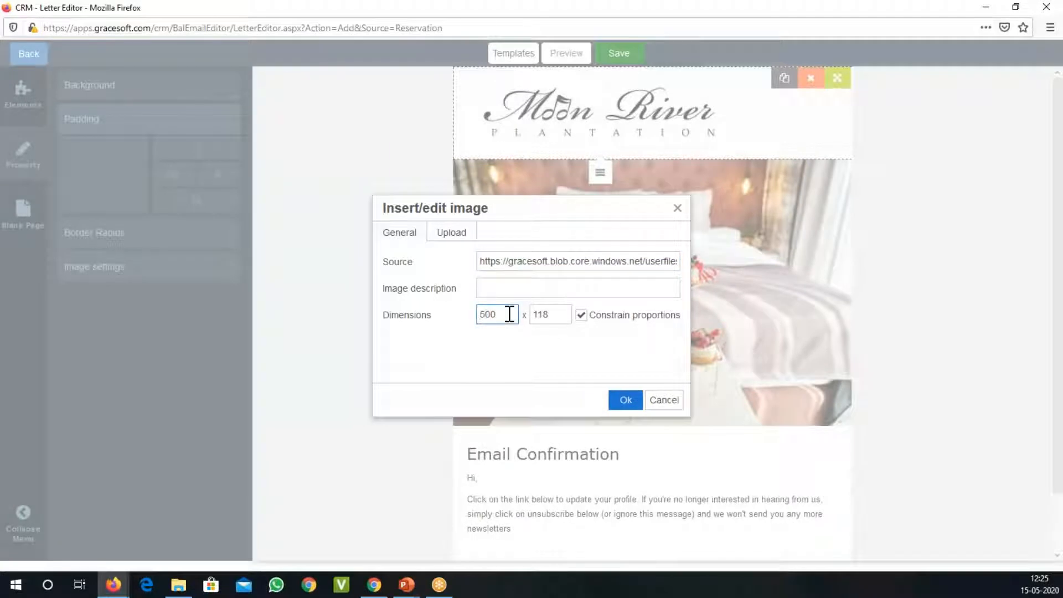
click(625, 401)
Step: Set the header logo's dimensions to 400 x 118
click(636, 177)
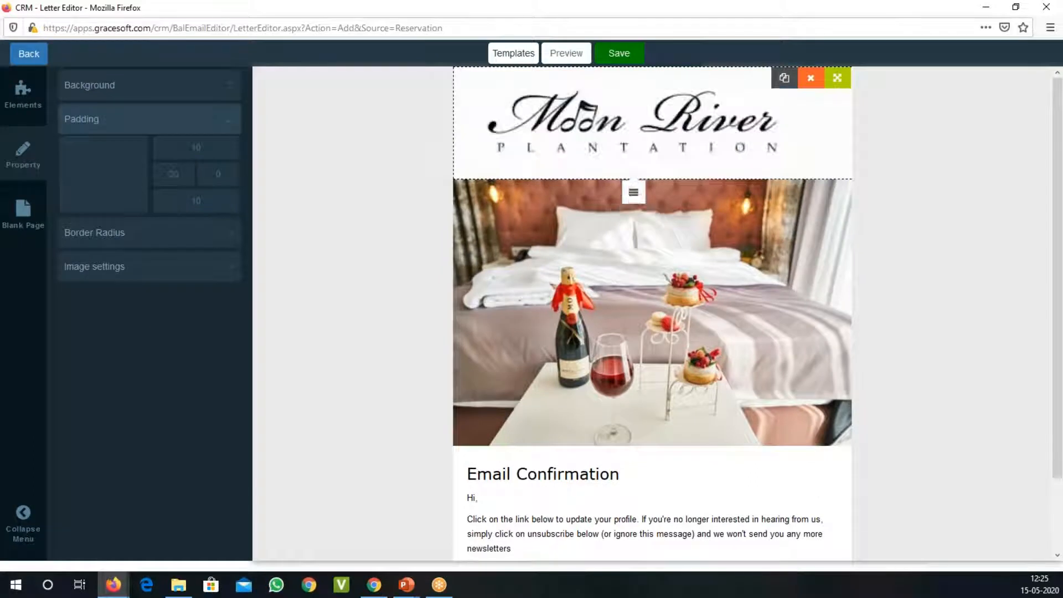
click(499, 316)
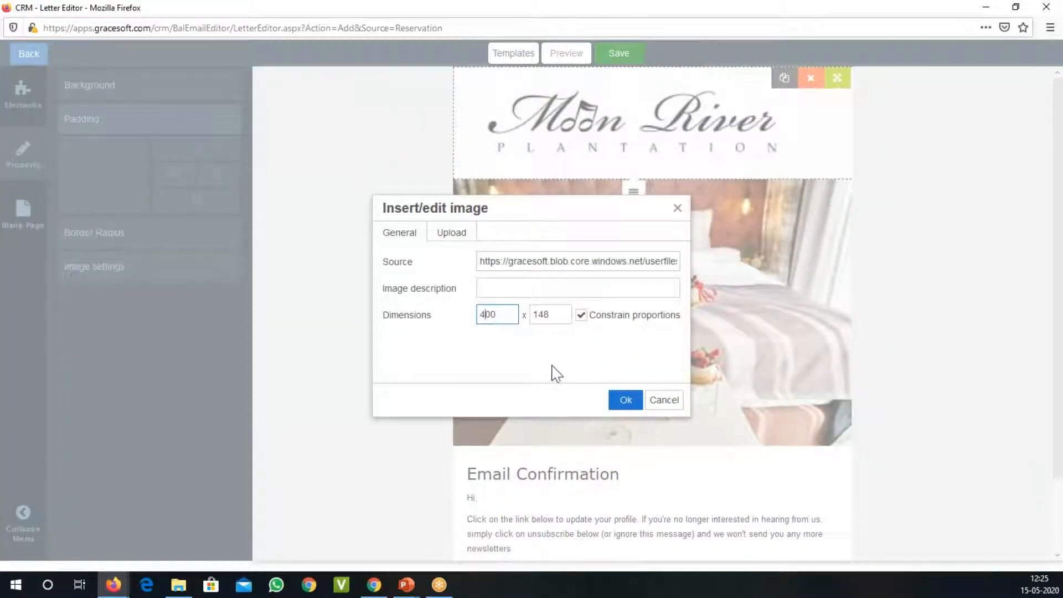
click(566, 320)
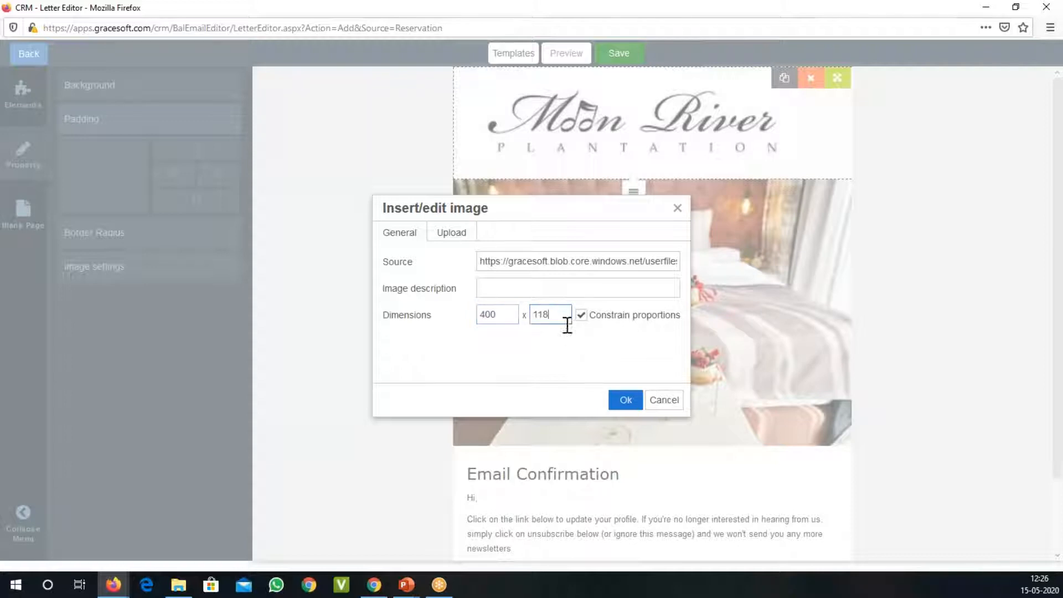
click(627, 402)
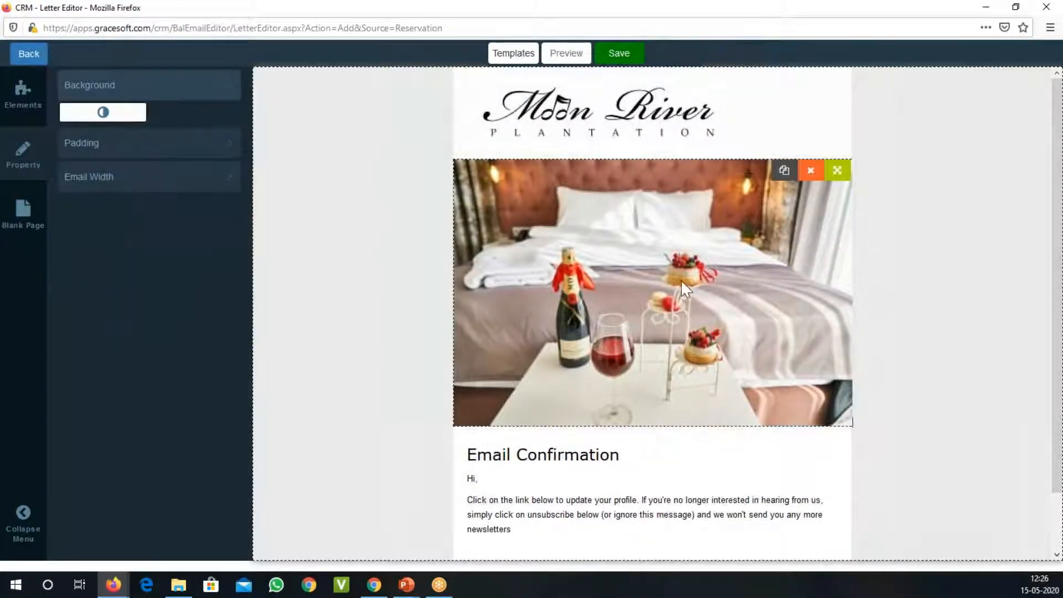
Step: Replace the hotel bed photo with the "Your Confirmation At Mandarin Oriental" banner from the image library
click(655, 202)
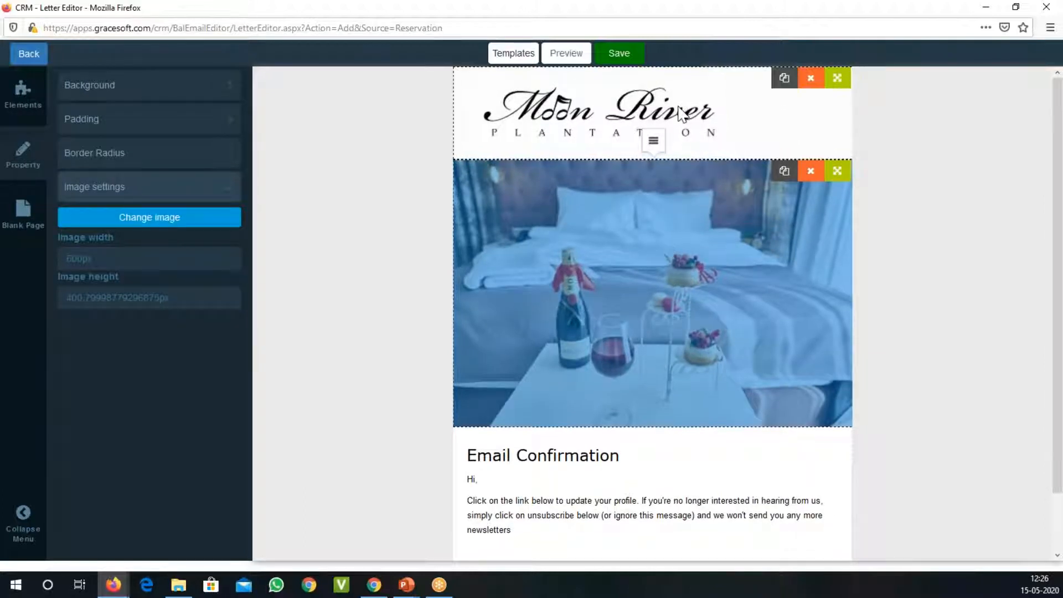
click(931, 209)
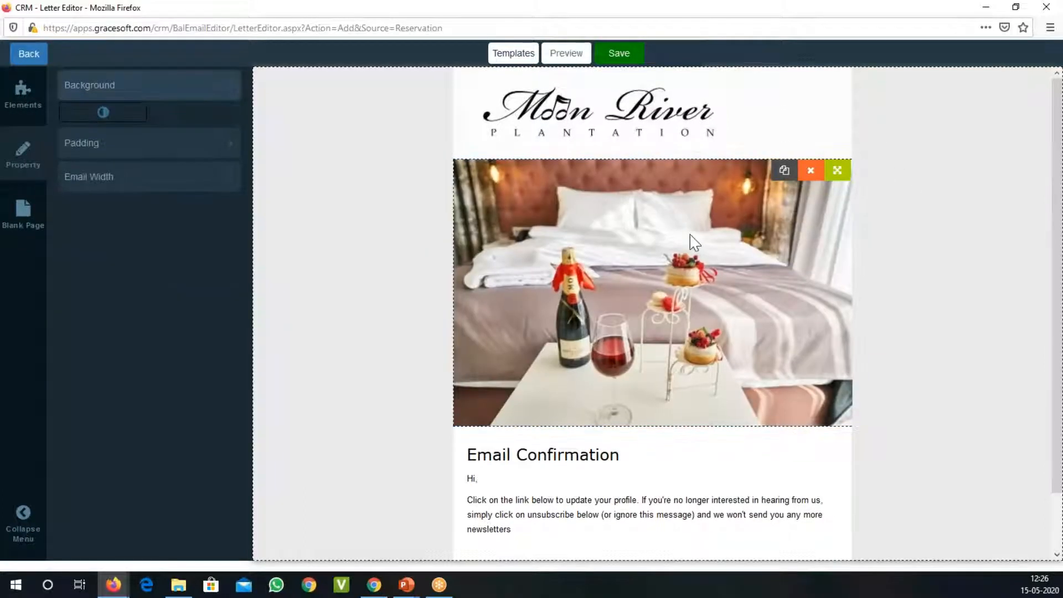
click(657, 192)
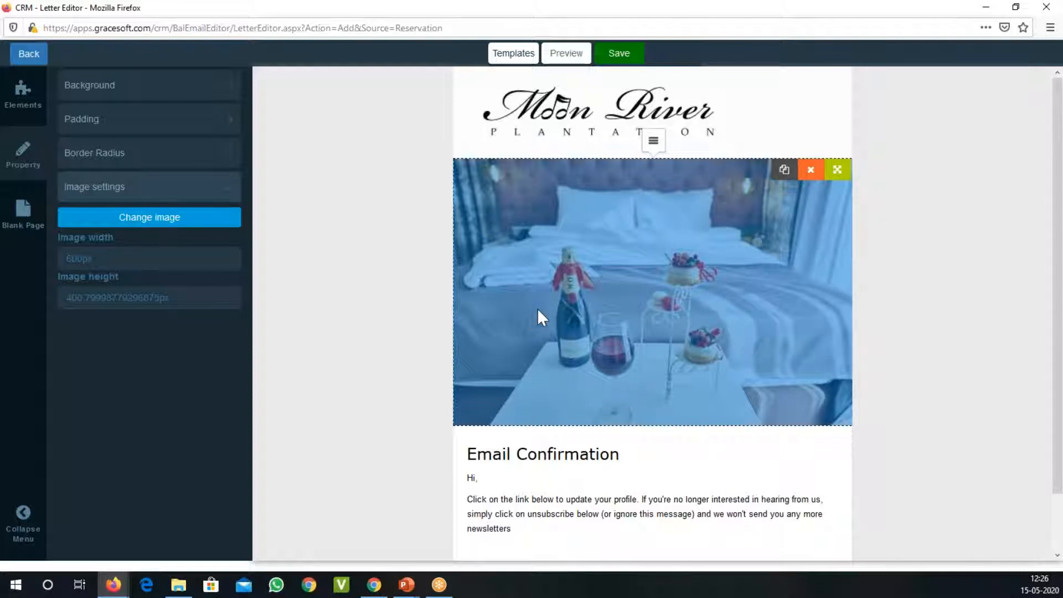
click(147, 222)
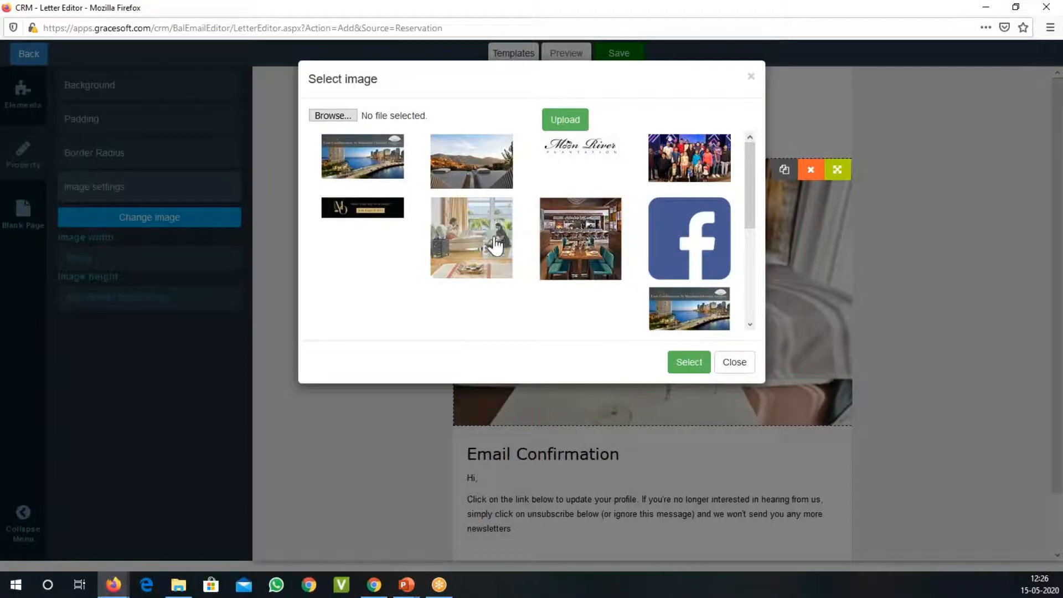
click(363, 177)
click(693, 366)
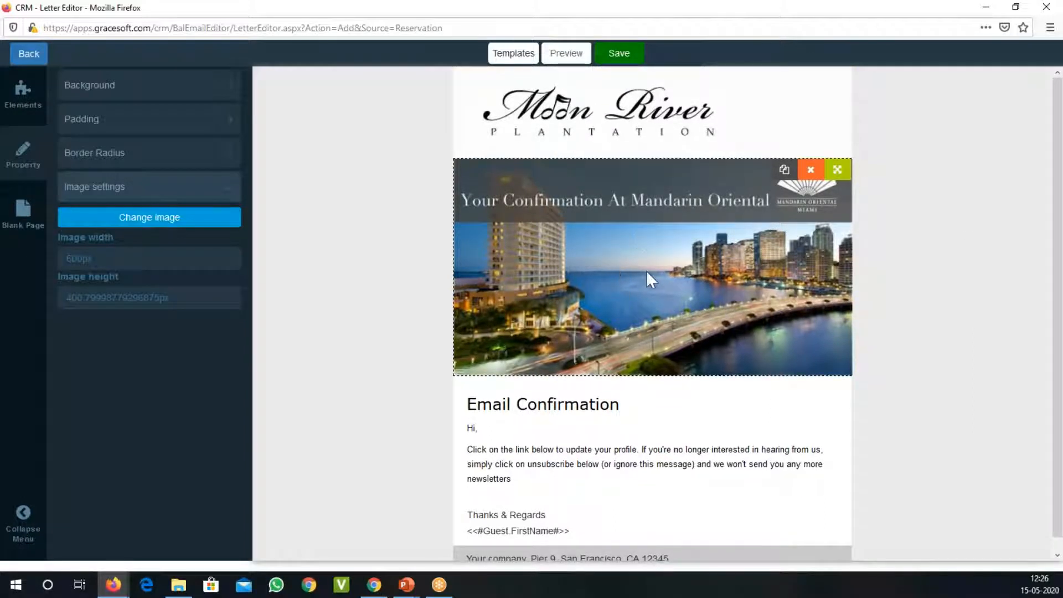
Step: Replace the "Email Confirmation" heading in the letter body with "Welcome Back"
scroll(653, 263, down, 1)
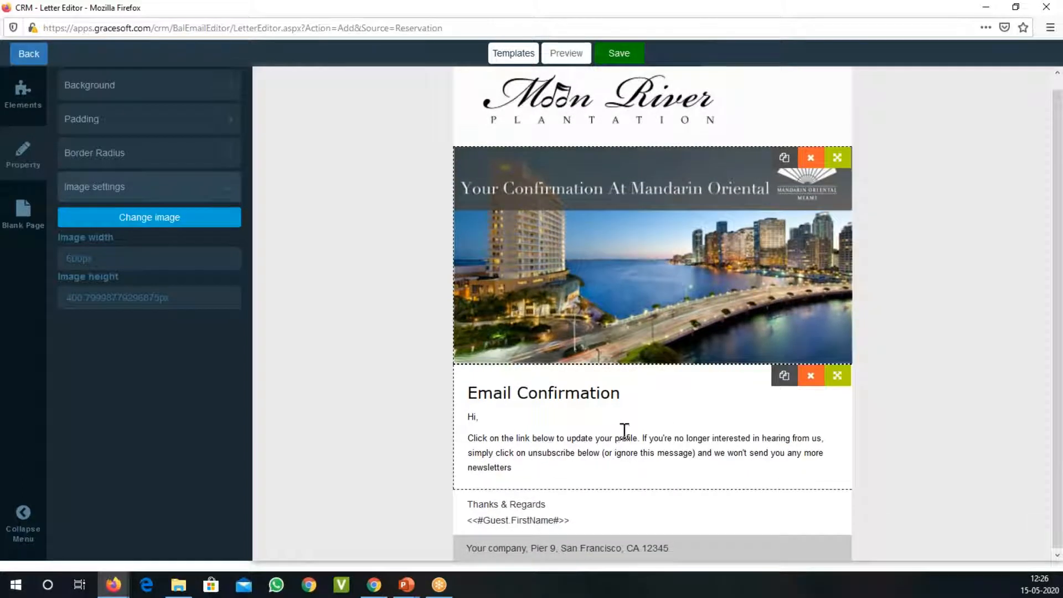
click(513, 394)
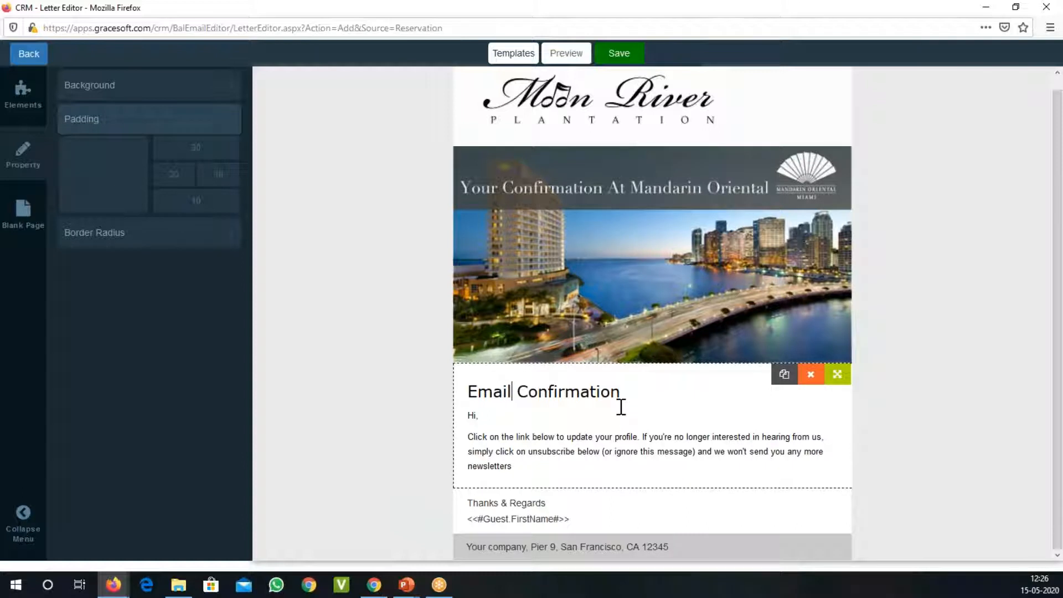
key(ctrl+shift+Left)
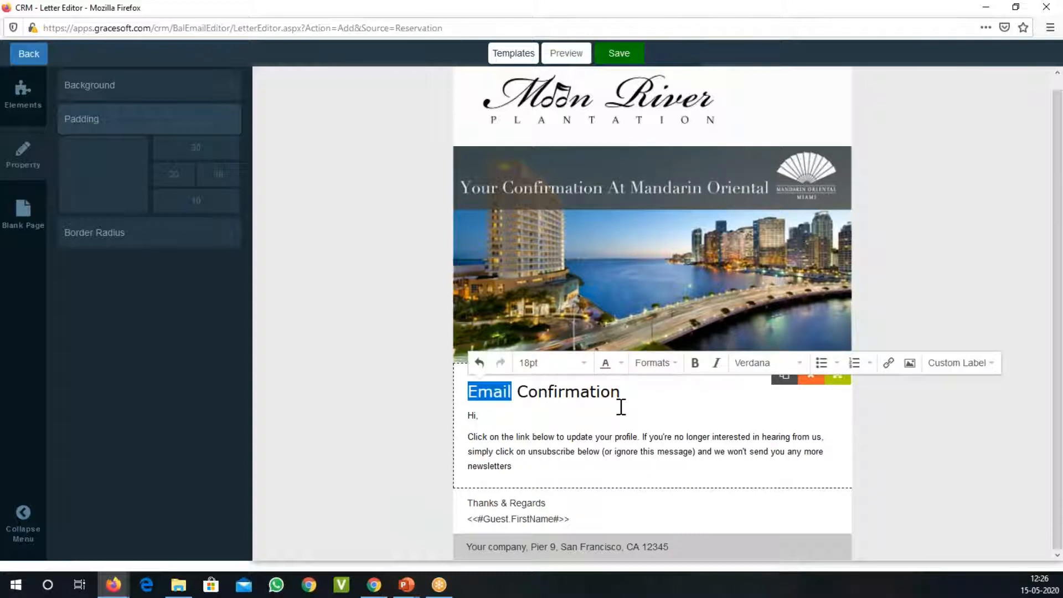
text(Welcome bac)
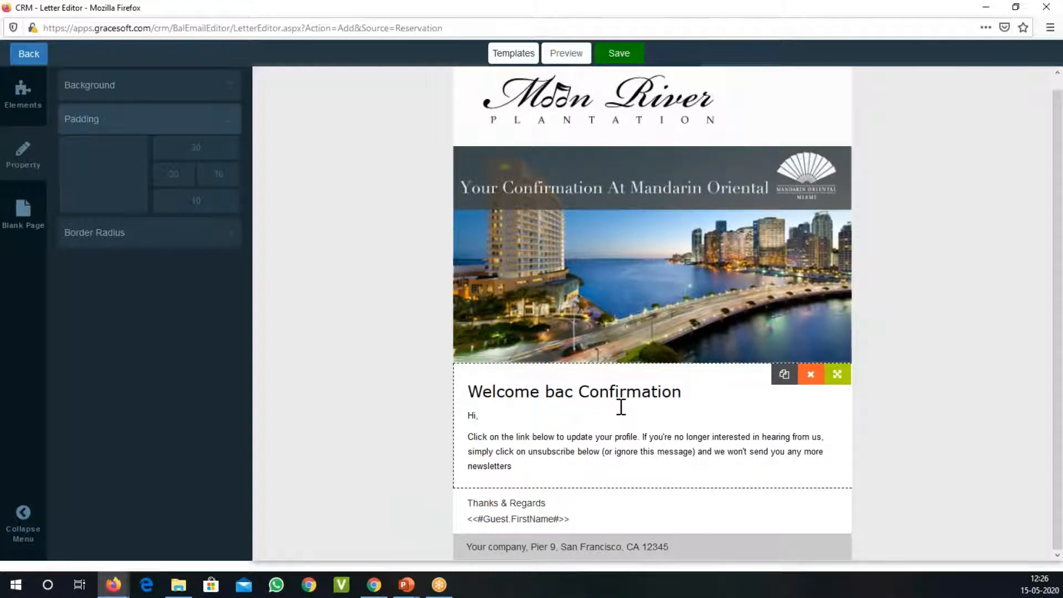
text(k to)
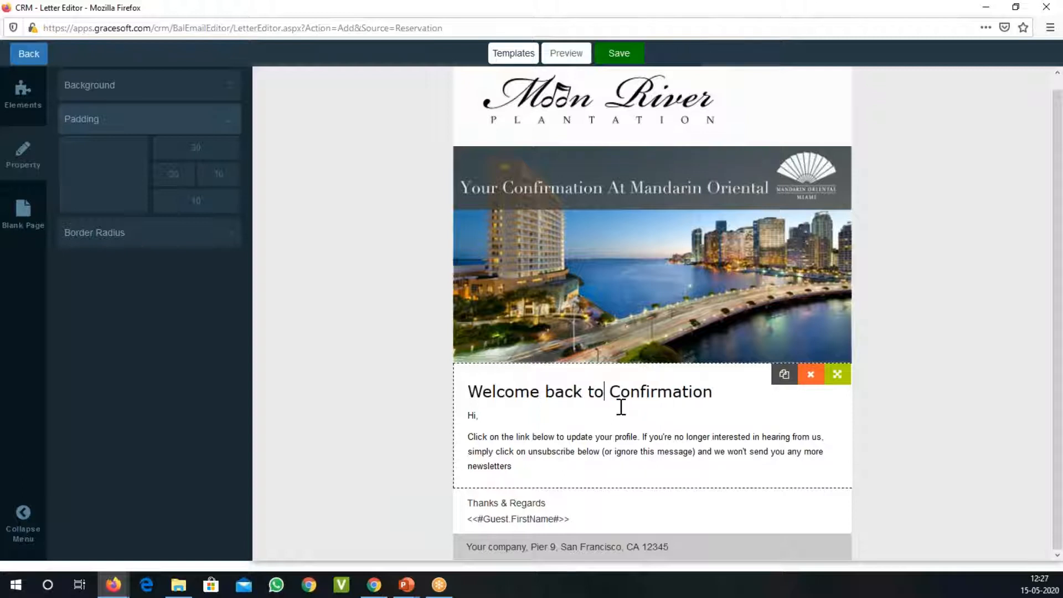
key(BackSpace)
key(BackSpace)
key(BackSpace)
key(BackSpace)
key(BackSpace)
key(BackSpace)
key(BackSpace)
key(BackSpace)
text(Baclk)
key(BackSpace)
key(BackSpace)
text(k)
key(shift+End)
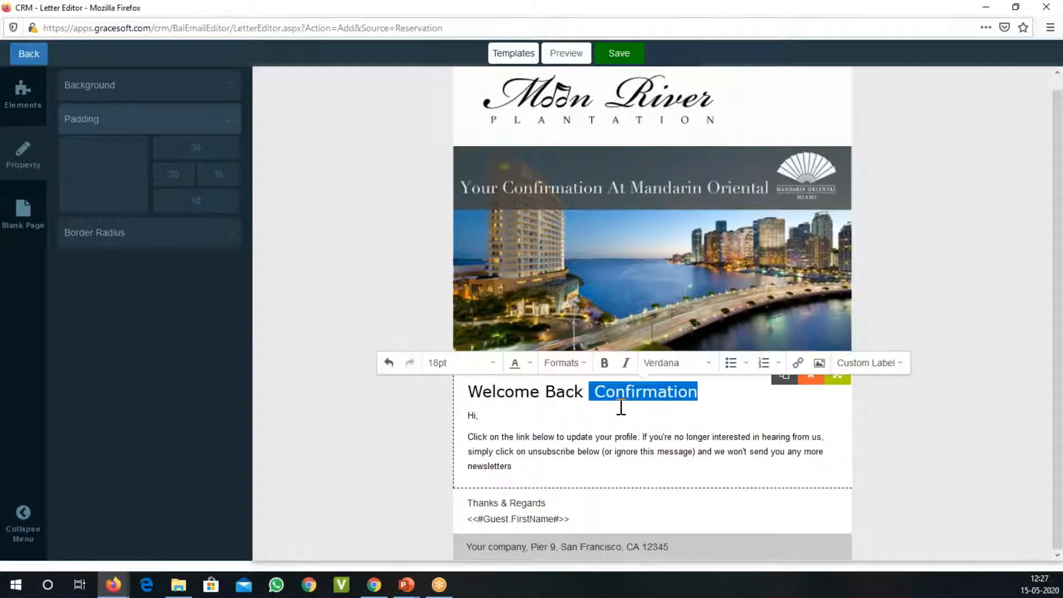
key(BackSpace)
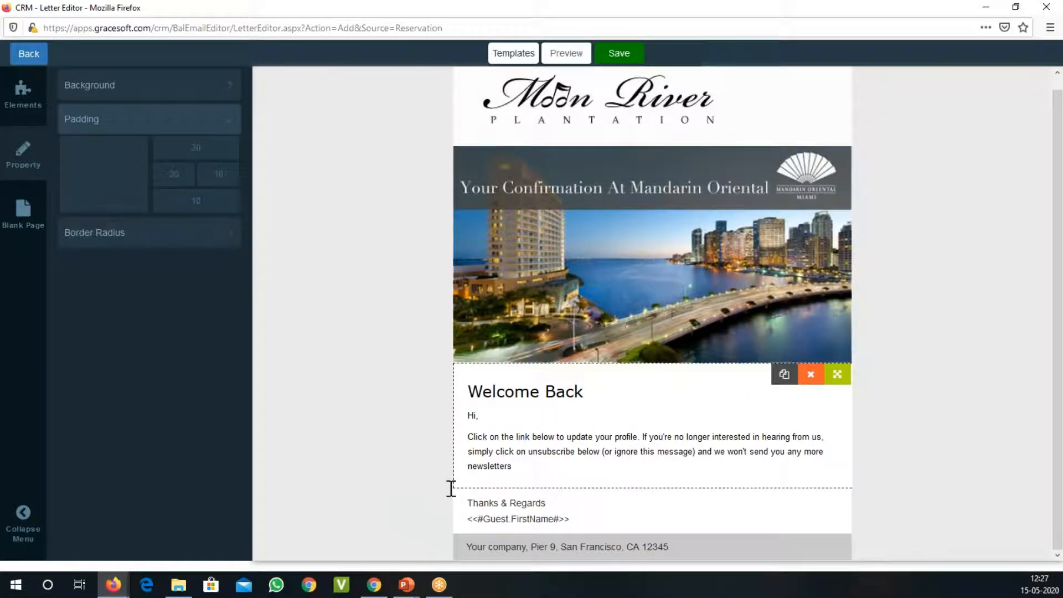
Step: Insert the guest First Name custom label after "Hi" in the greeting line
click(476, 416)
text(Gideon)
double_click(491, 416)
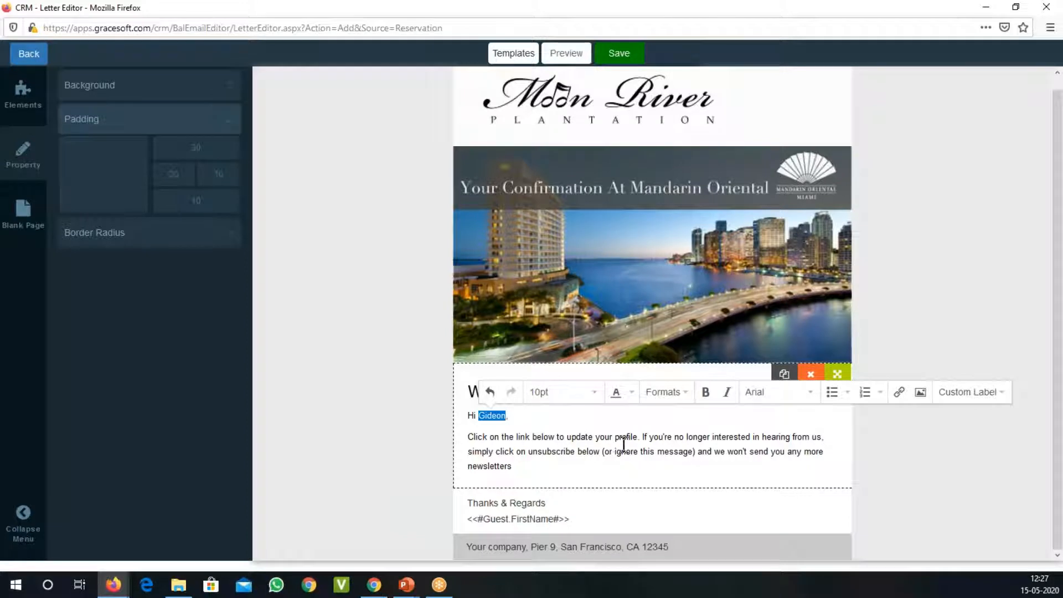
click(968, 392)
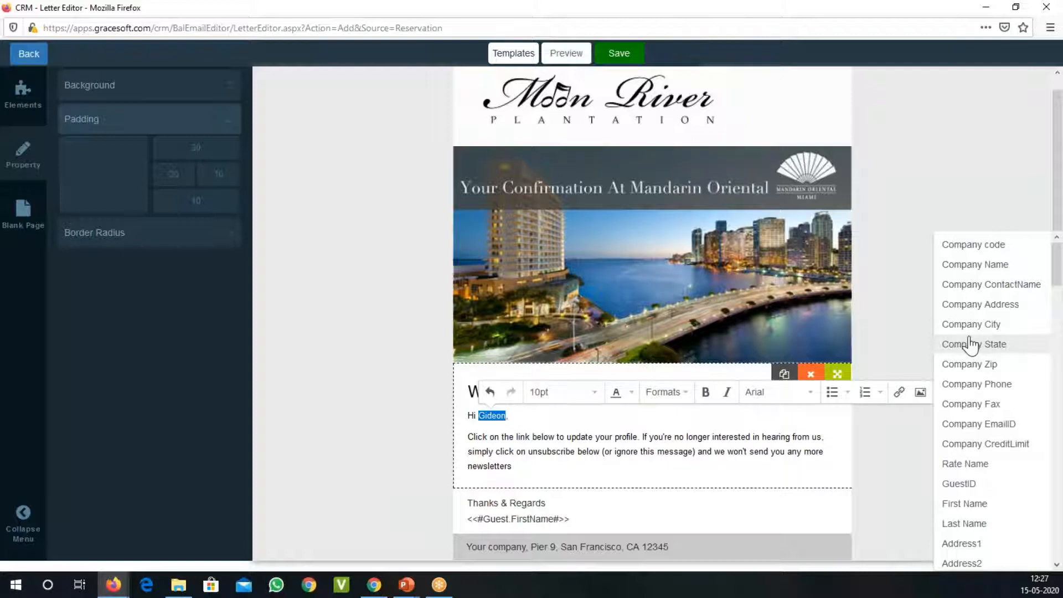
scroll(970, 344, down, 5)
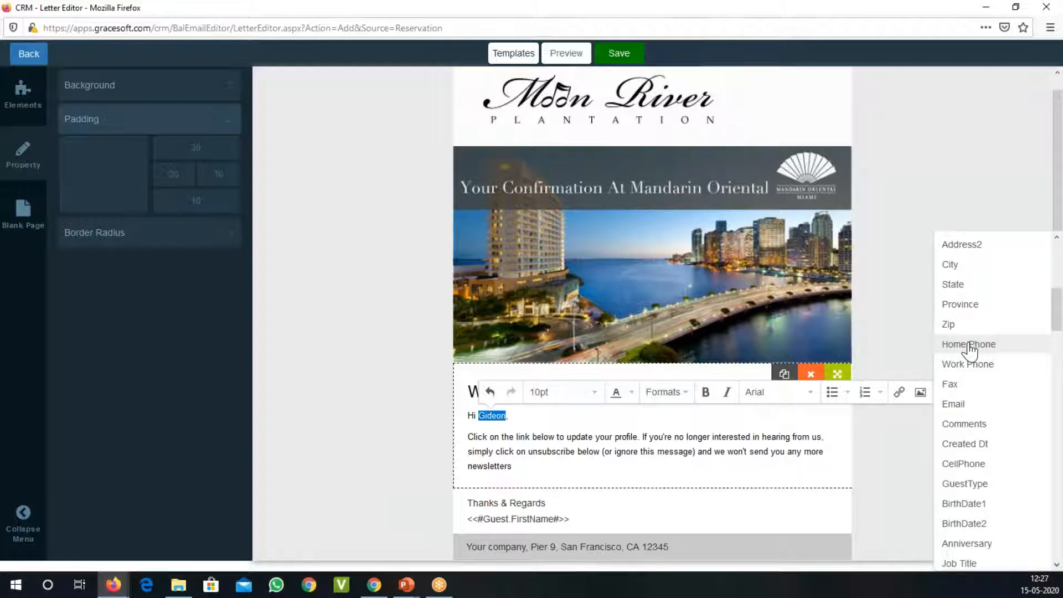
scroll(968, 349, up, 5)
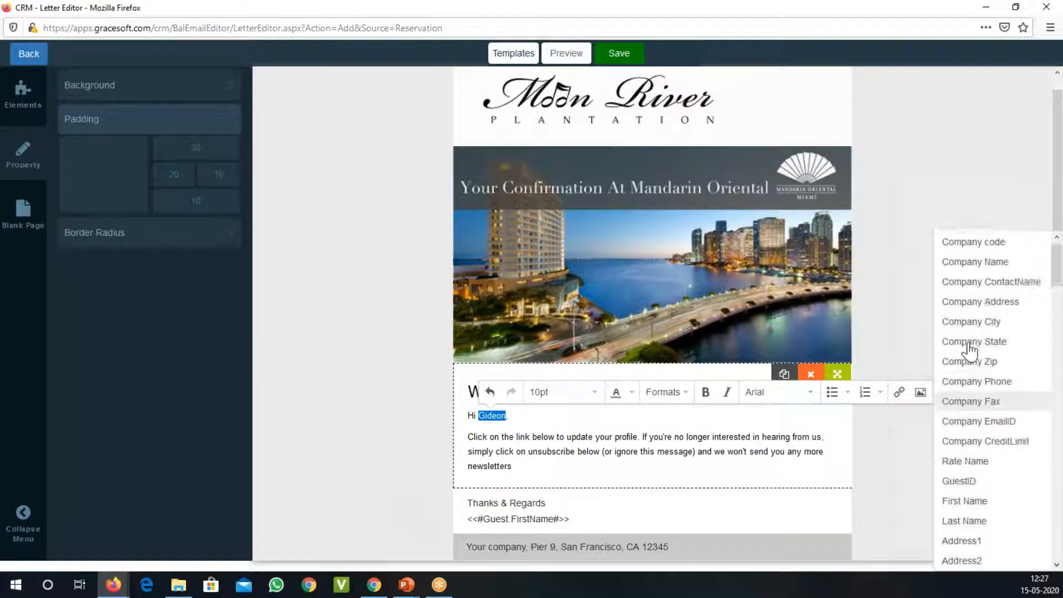
scroll(996, 443, down, 3)
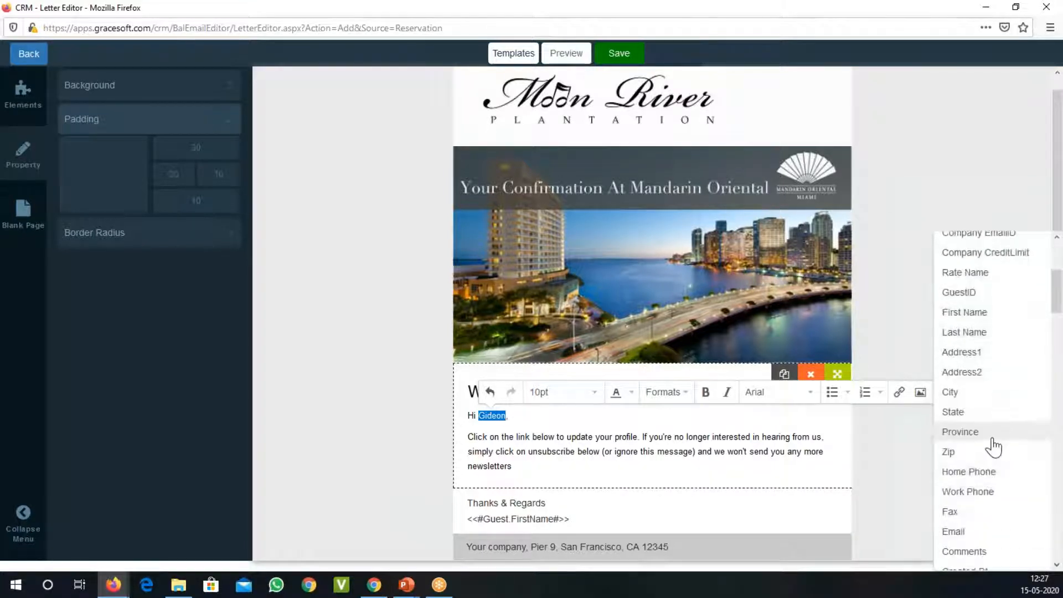
click(982, 314)
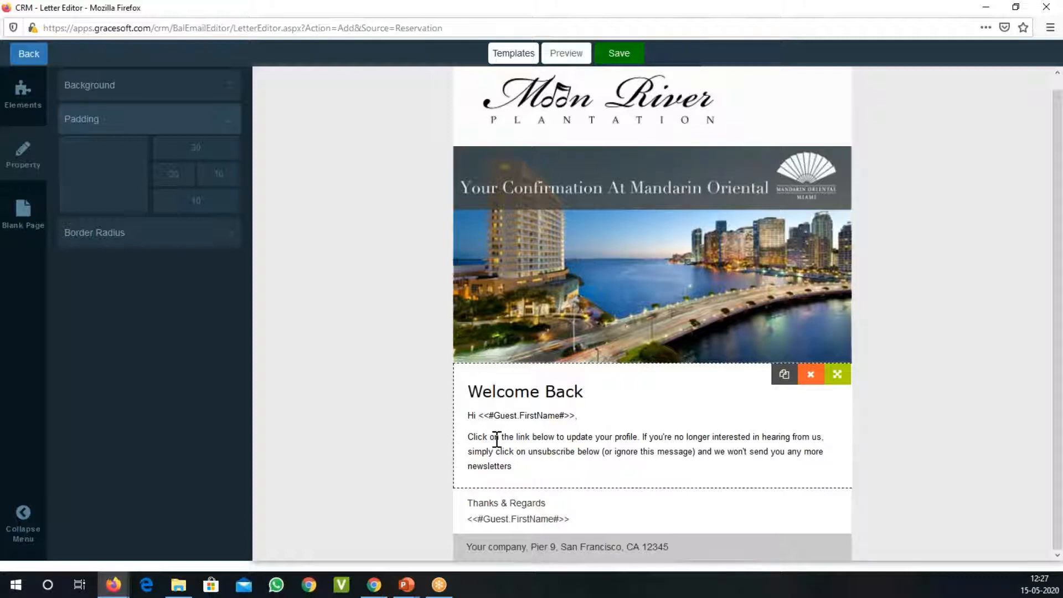
Step: Change the greeting word "Hi" to "Dear" before the first name label
key(BackSpace)
key(BackSpace)
text(G)
key(BackSpace)
text(Dear)
Step: Add "Welcome back. We are open for business." at the end of the body paragraph
click(540, 468)
text(Welco)
key(BackSpace)
key(BackSpace)
text(com ebac)
key(BackSpace)
key(BackSpace)
key(BackSpace)
key(BackSpace)
key(BackSpace)
text(e back. We)
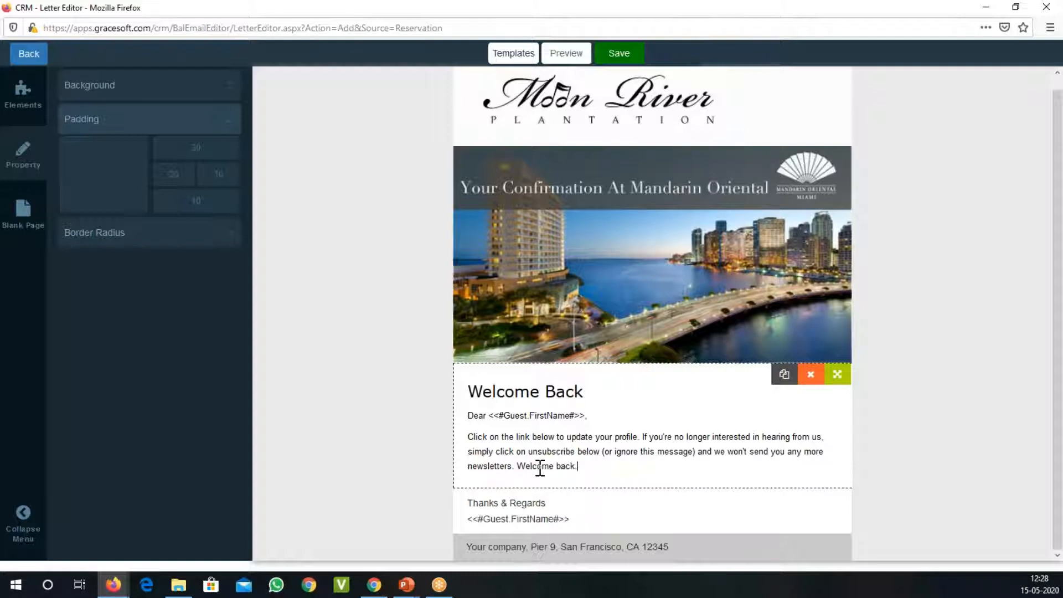
text( are open for business. Please )
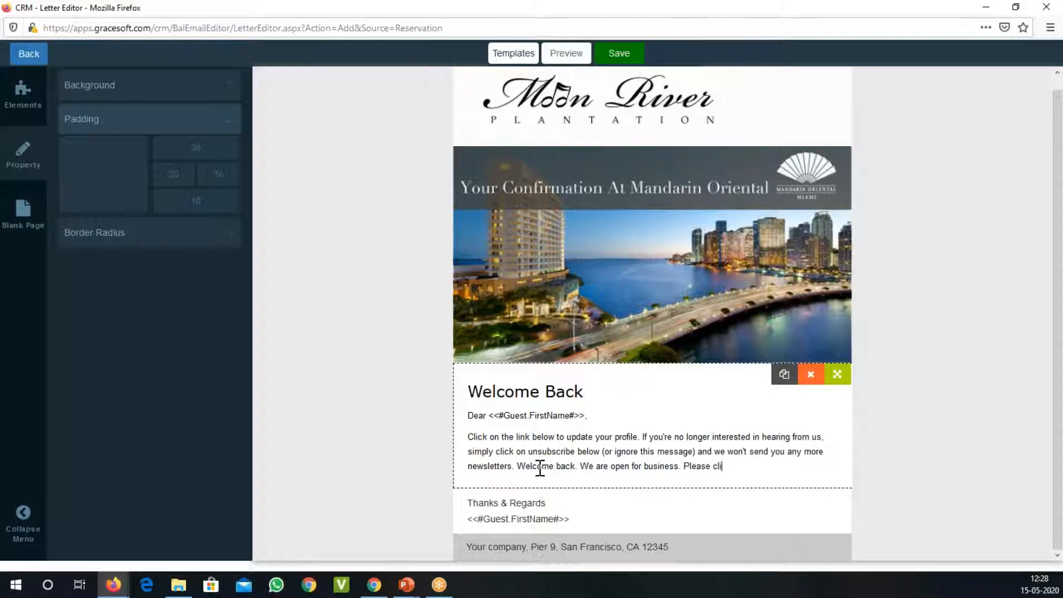
text(clic)
Step: Continue the body paragraph with "Please click here to make your online reservation NOW and get a 10% discount."
key(BackSpace)
text(k to)
text( here to mak)
text(e yur)
text(our online re)
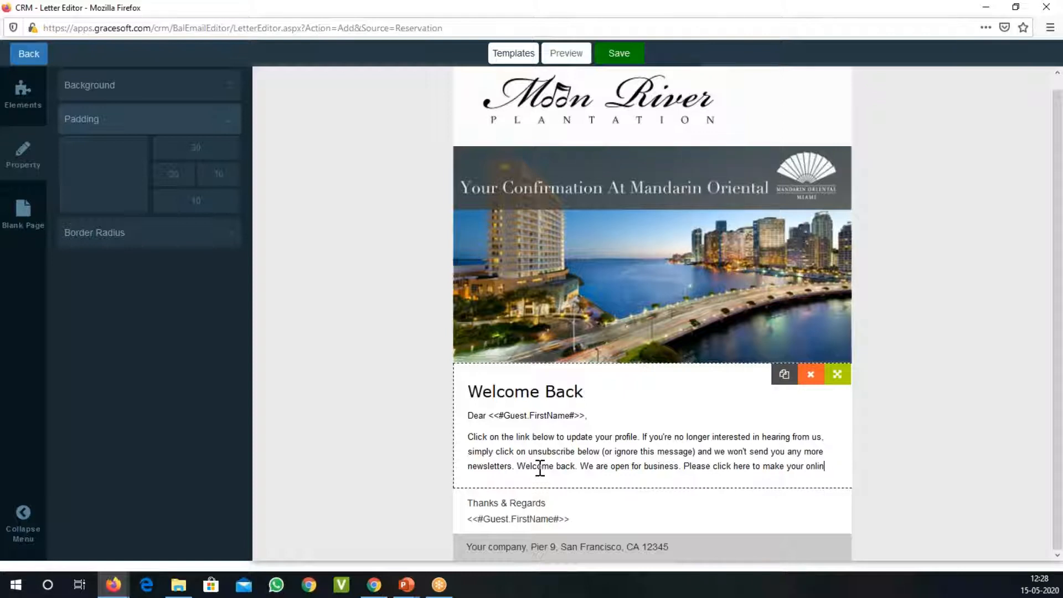
text(servation)
text( NOW a)
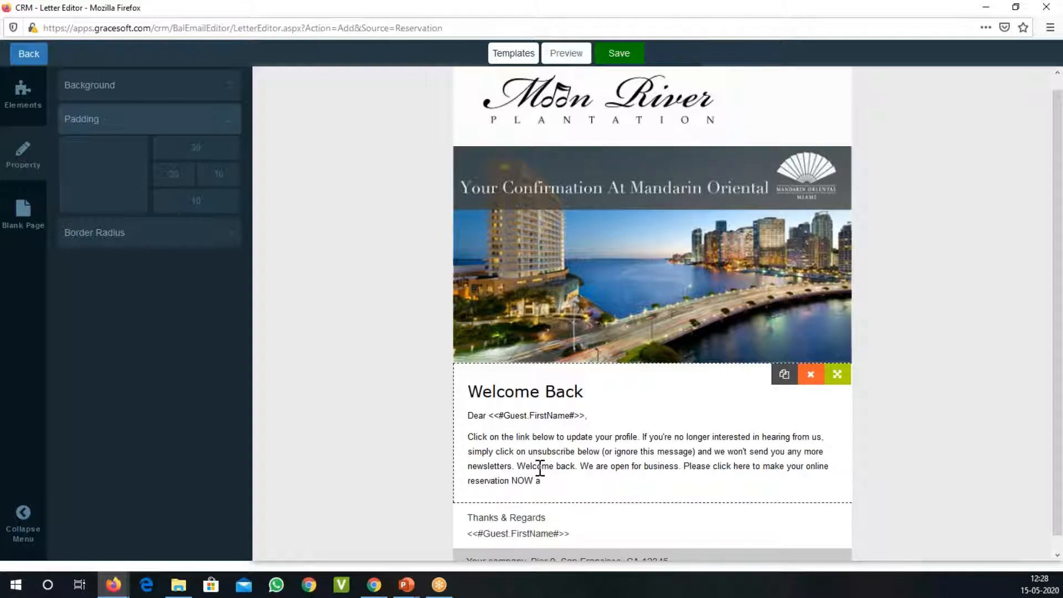
text(gget a 10% discount.)
key(Return)
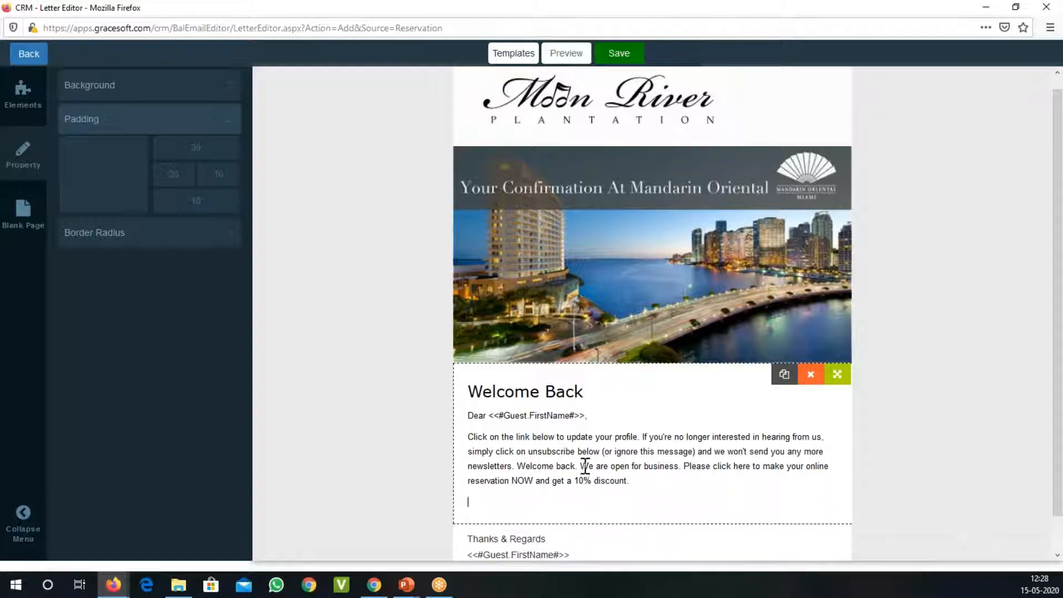
Step: Delete the template's profile update and unsubscribe text before "Welcome back", and remove the empty line below the paragraph
drag(517, 467, 470, 435)
key(BackSpace)
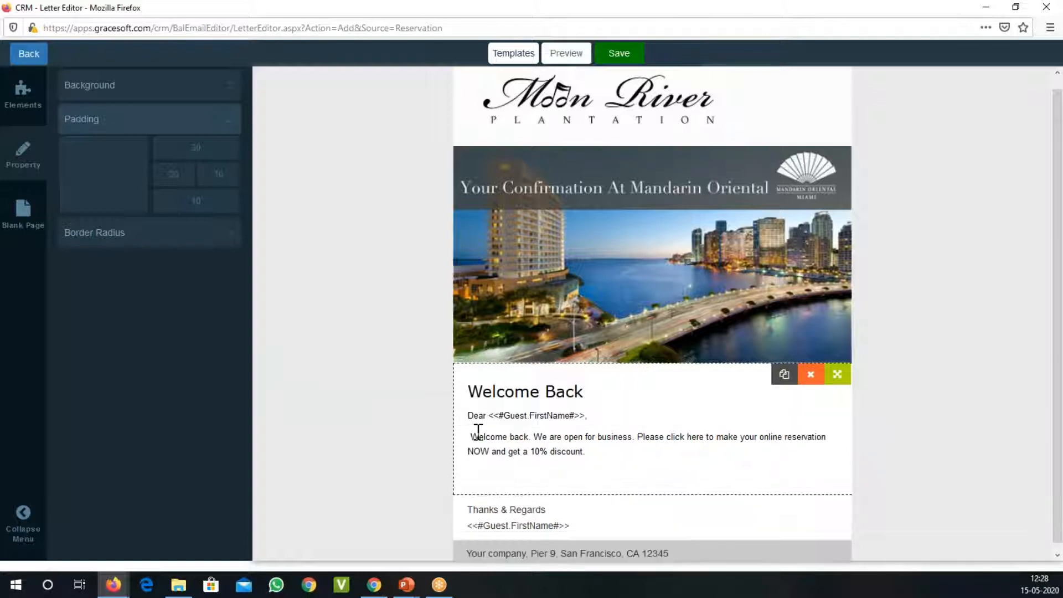
click(645, 459)
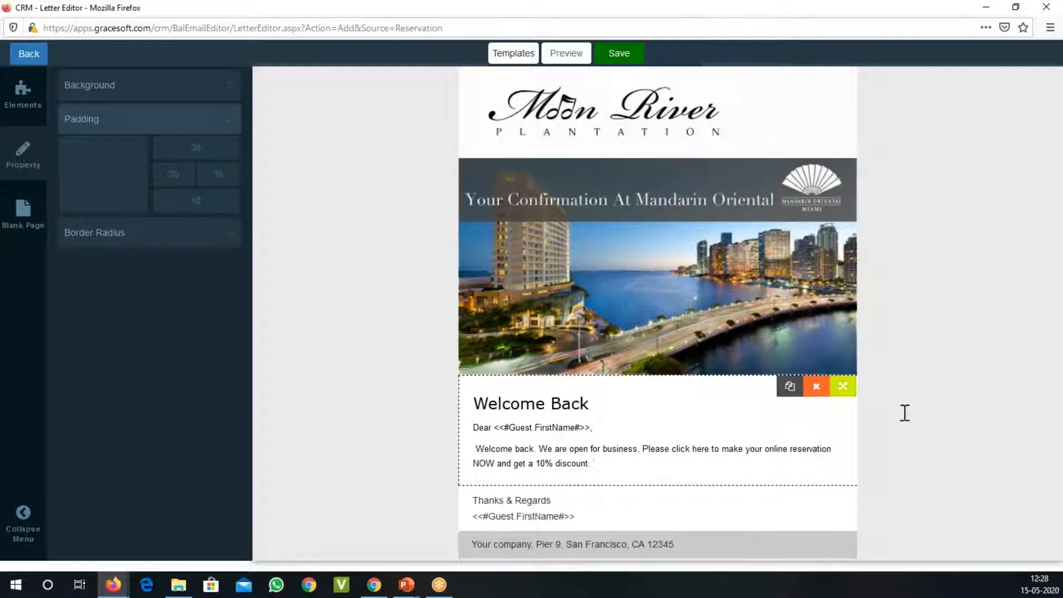
click(930, 455)
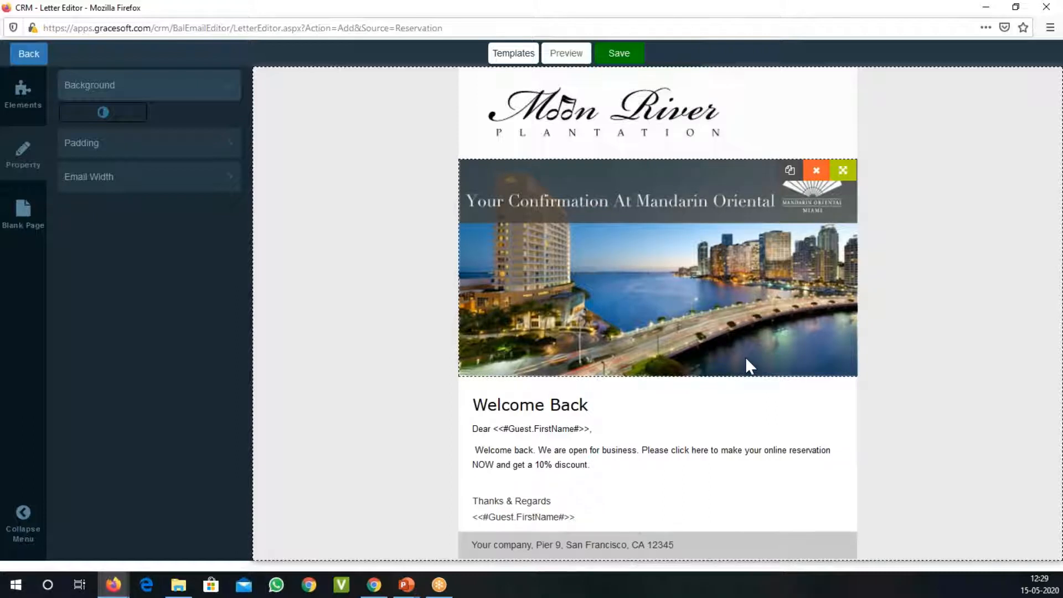
Step: Start saving the letter under the name "Webinar Email edtor" with the description "Webinar"
click(623, 56)
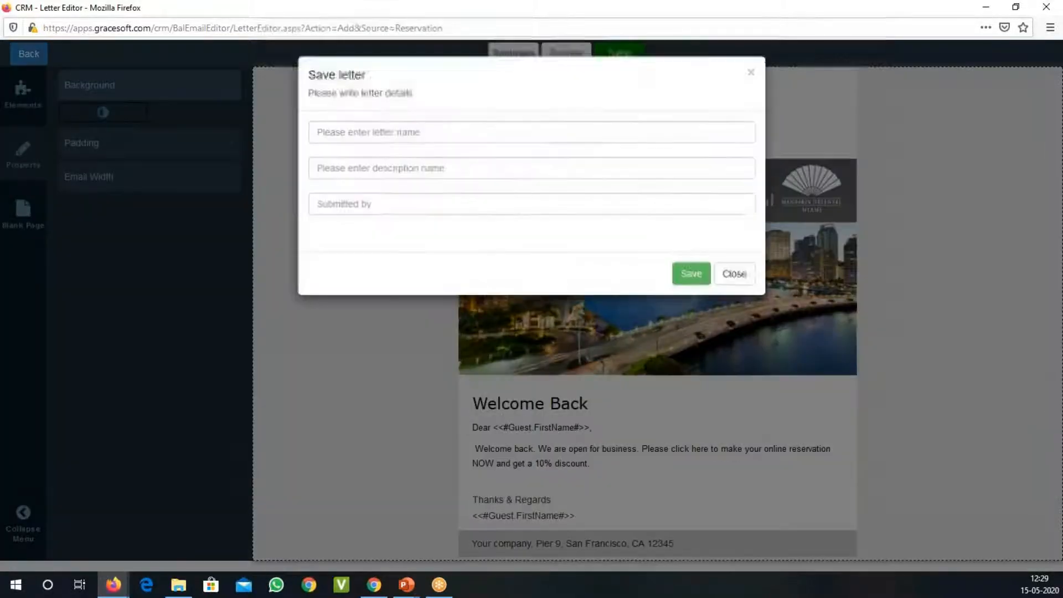
click(458, 139)
text(W)
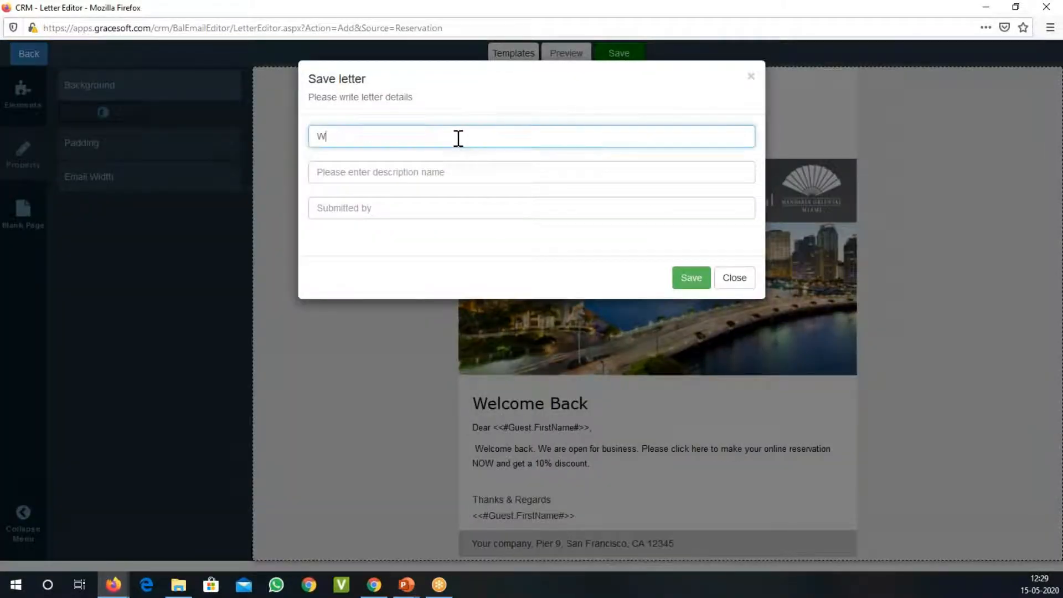
text(ebinar Email edtor)
key(Tab)
text(ww)
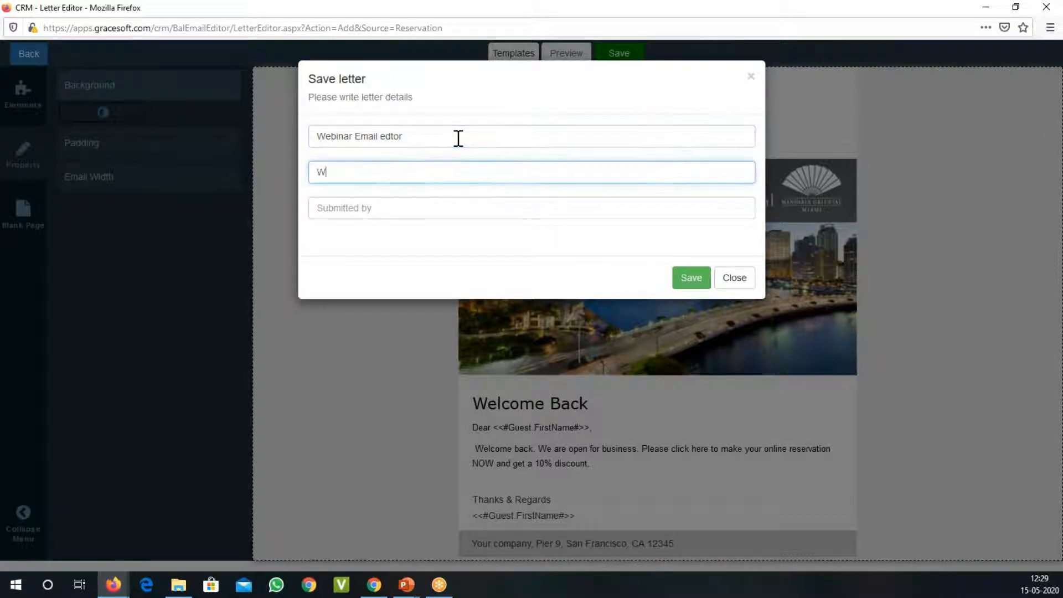
key(BackSpace)
text(ebinar)
Step: Enter the submitter's first name in the letter details and save the letter
key(Tab)
text(Giodeon)
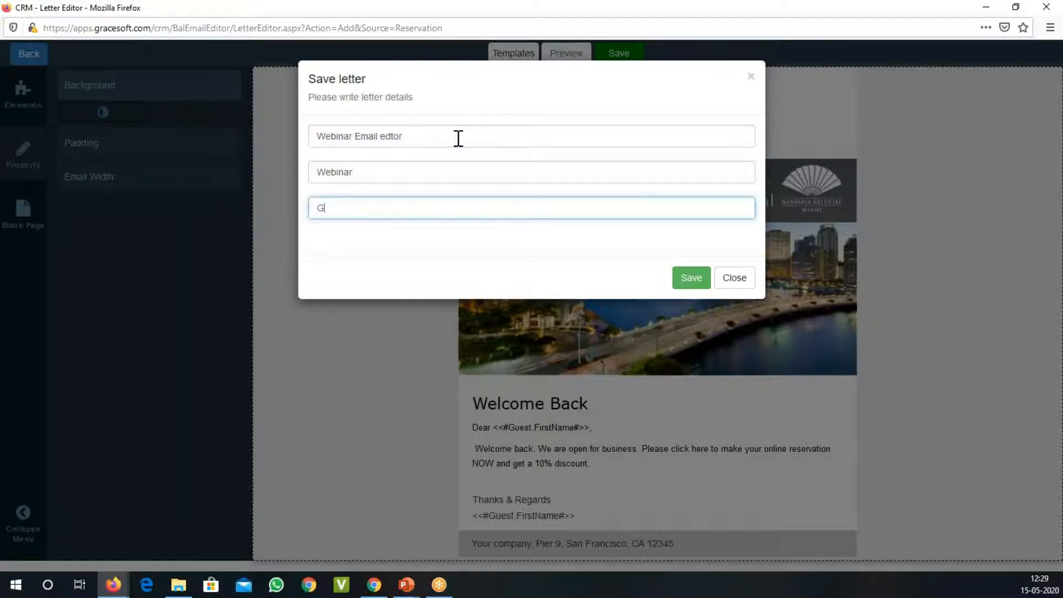
key(BackSpace)
key(BackSpace)
key(BackSpace)
key(BackSpace)
key(BackSpace)
text(deon)
click(692, 279)
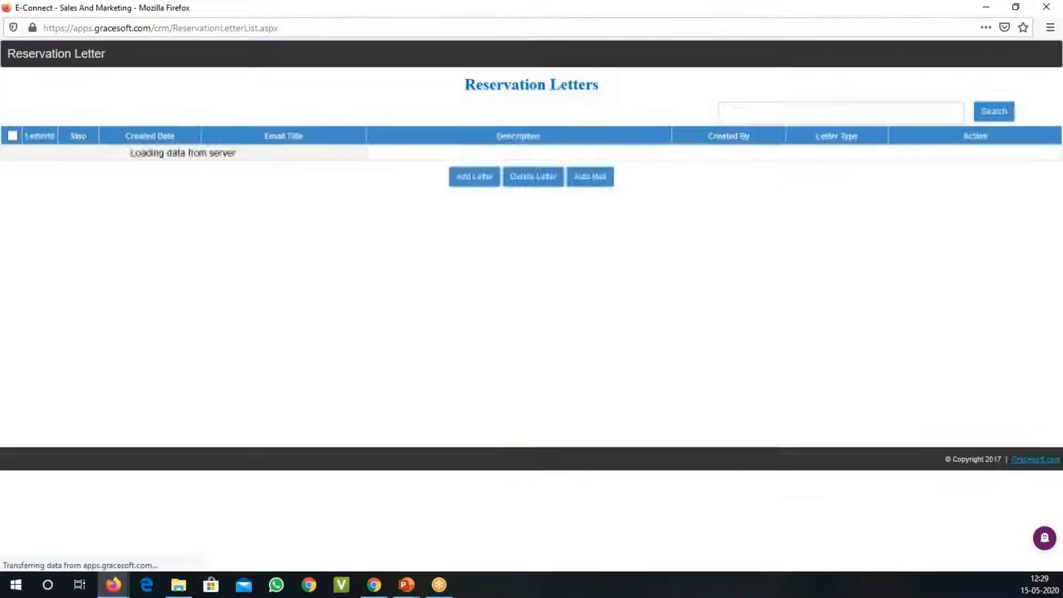
Step: Open the saved "Webinar Email edtor" letter for editing from the reservation letter list
click(100, 157)
click(100, 161)
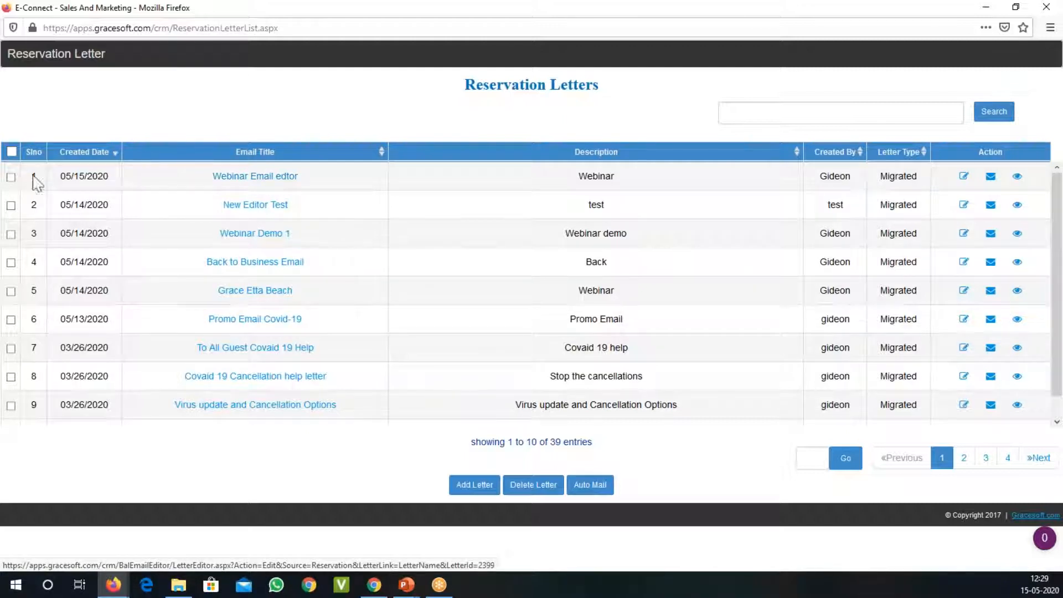
click(968, 181)
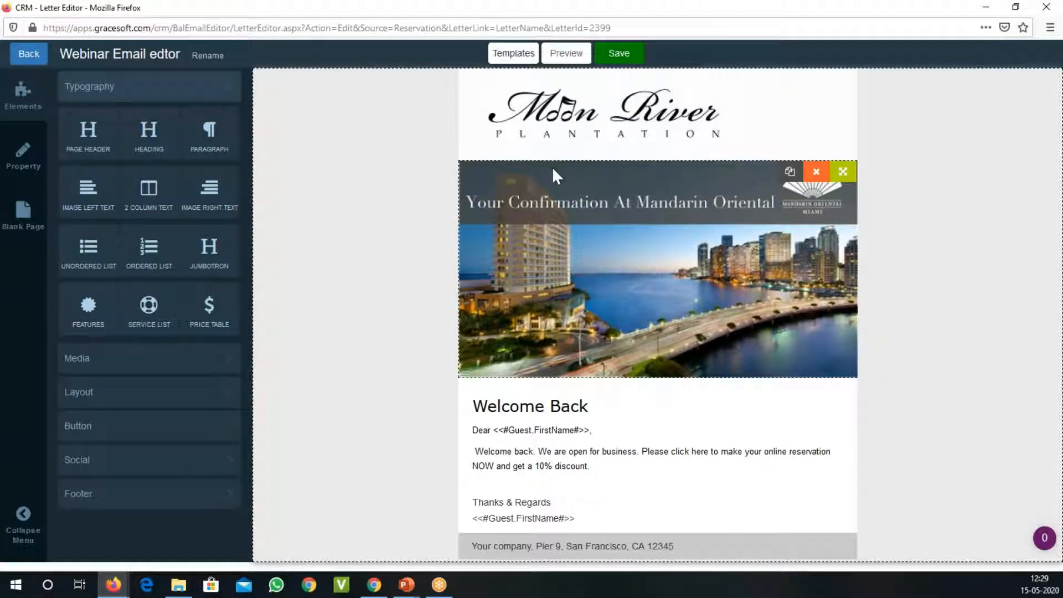
Step: Preview the whole letter from the logo to the footer, and close the preview
click(565, 52)
scroll(589, 277, down, 3)
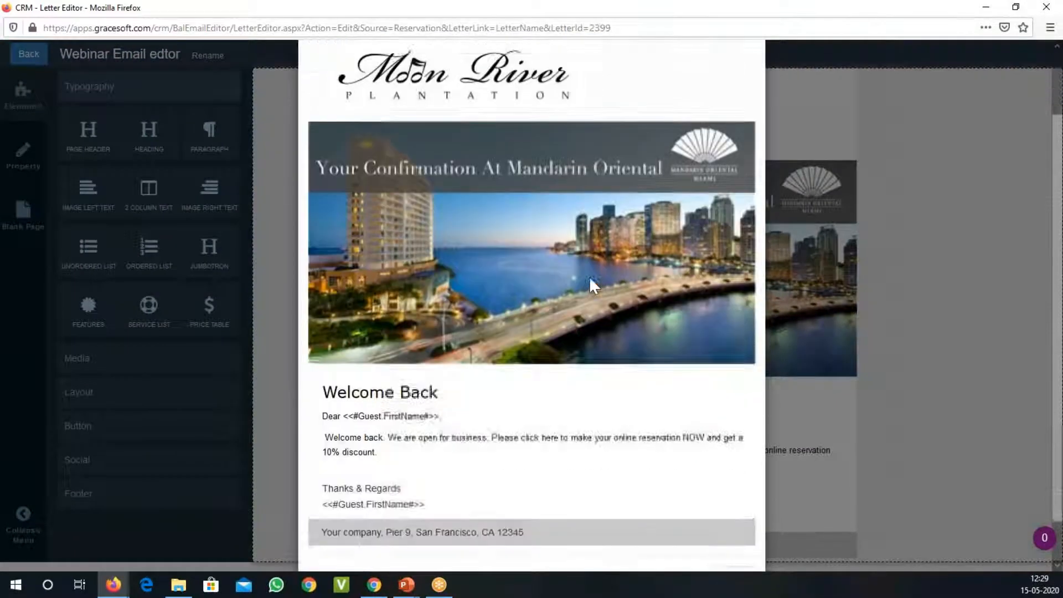
scroll(589, 277, up, 3)
scroll(610, 305, down, 3)
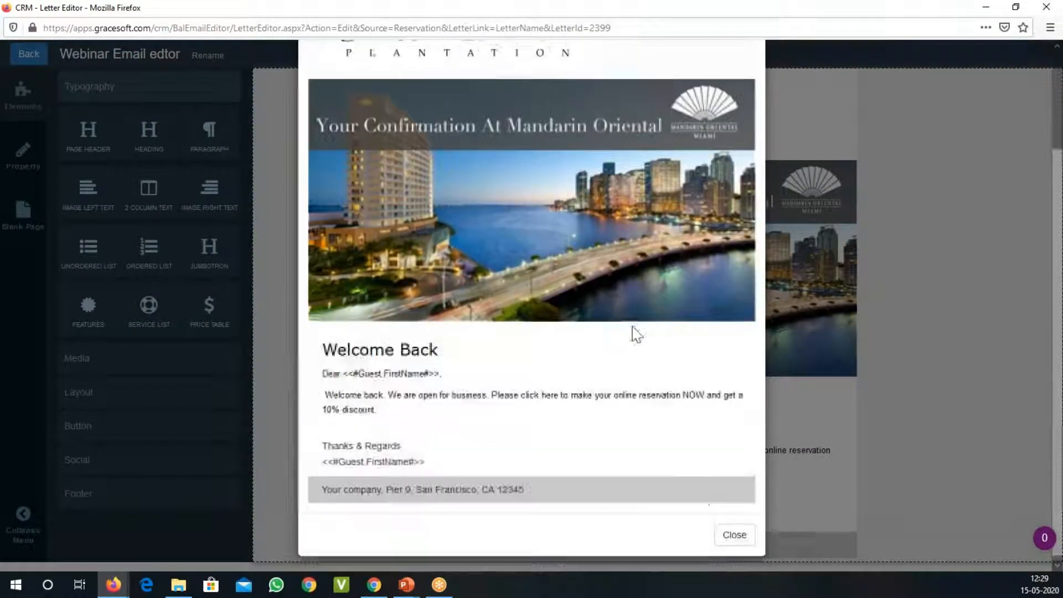
click(732, 533)
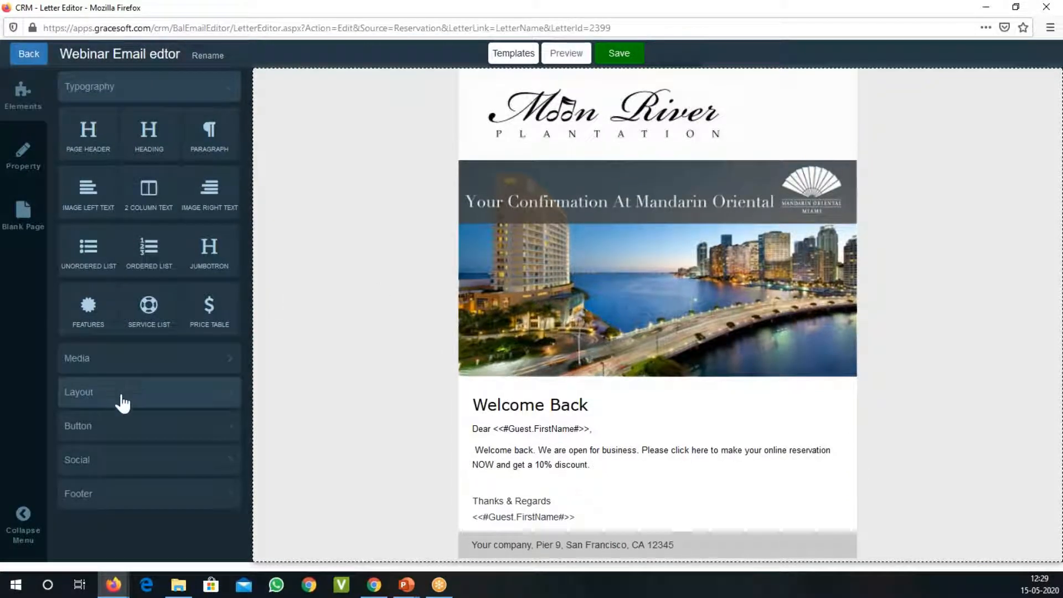
Step: Add a single button element between the Welcome Back text block and the "Thanks & Regards" block
click(111, 460)
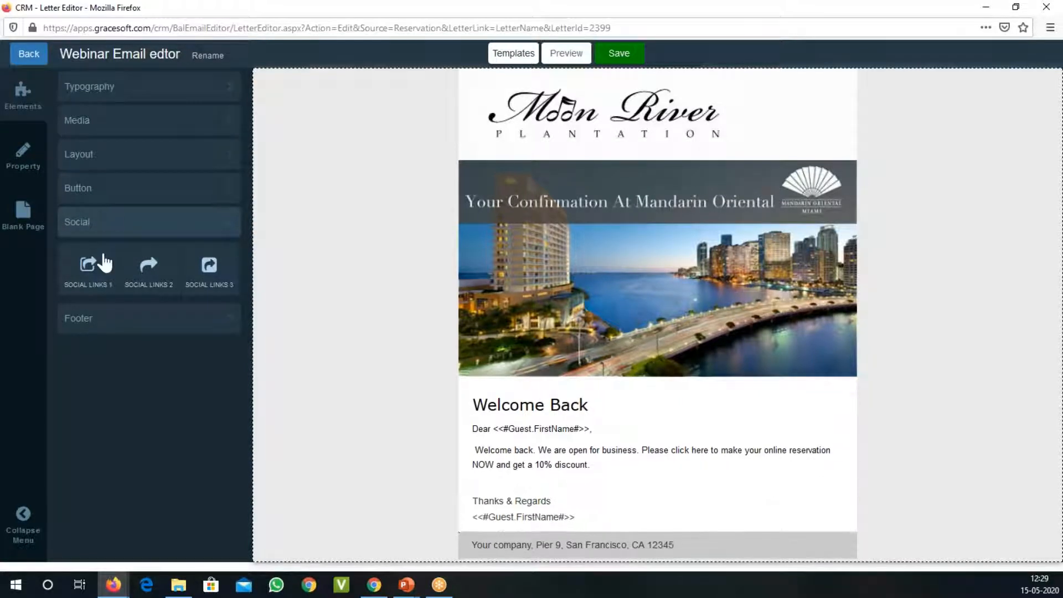
click(110, 195)
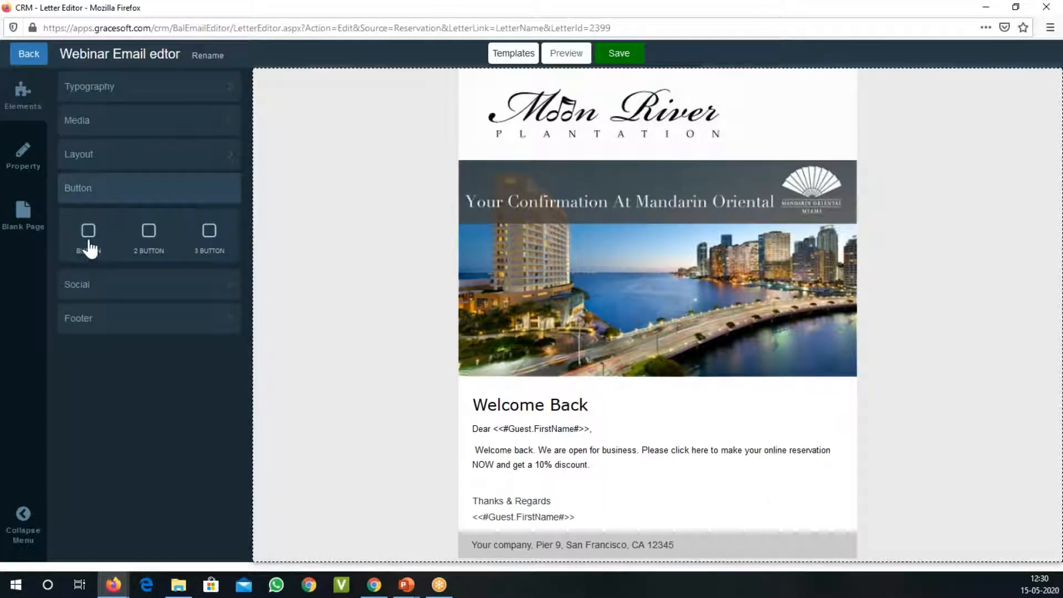
drag(89, 244, 476, 493)
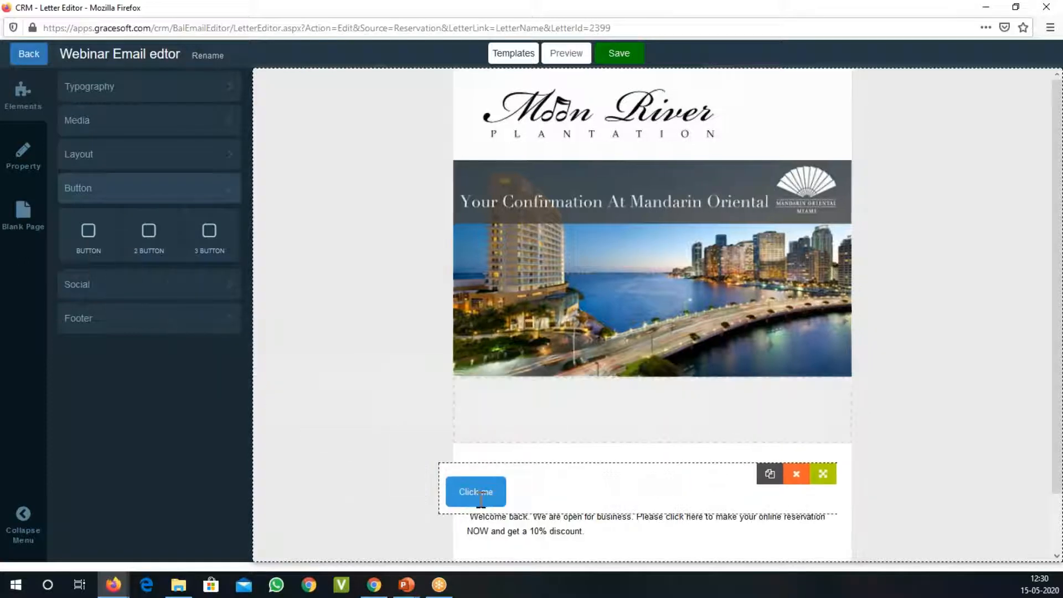
drag(501, 545, 482, 510)
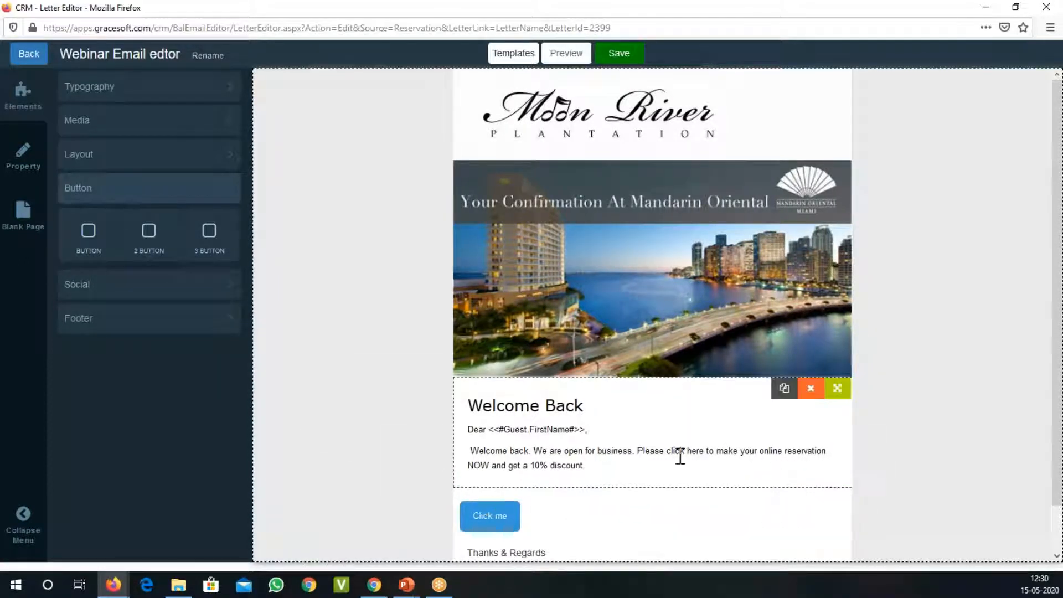
Step: Centre-align the button between the Welcome Back text and the "Thanks & Regards" block
scroll(687, 444, down, 2)
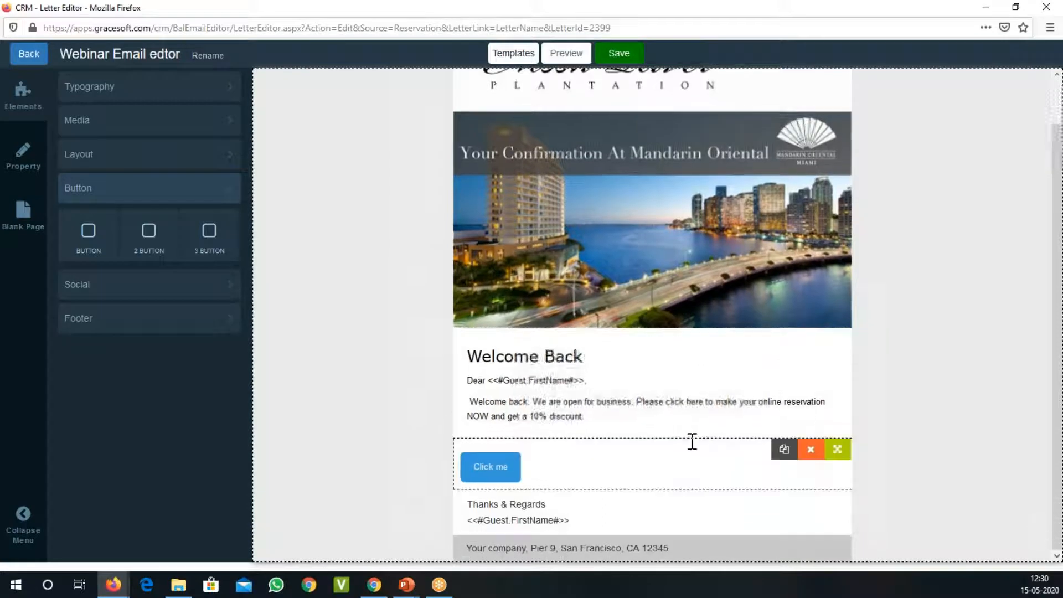
click(504, 456)
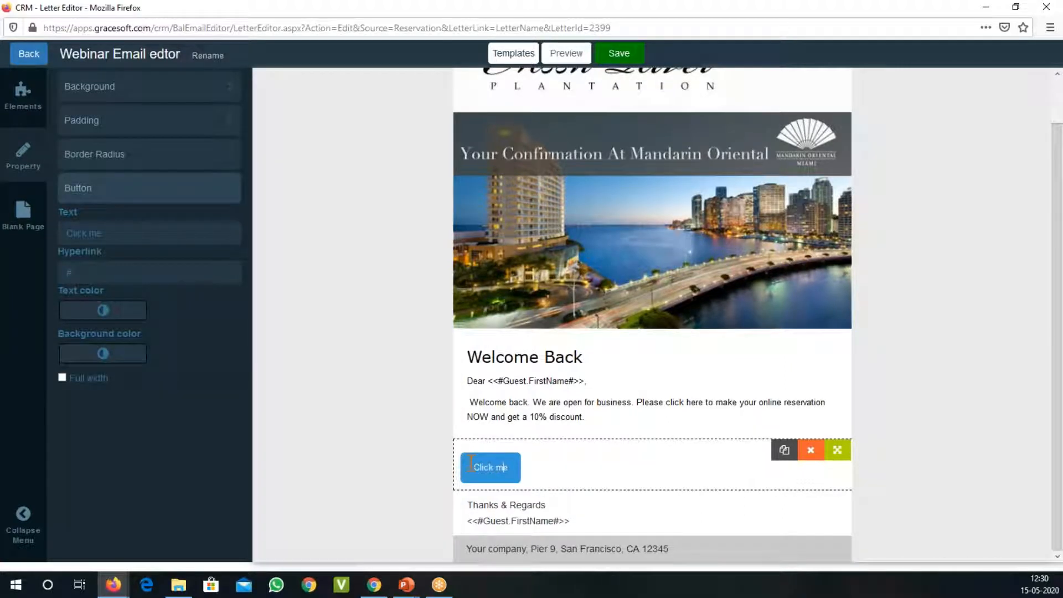
double_click(487, 467)
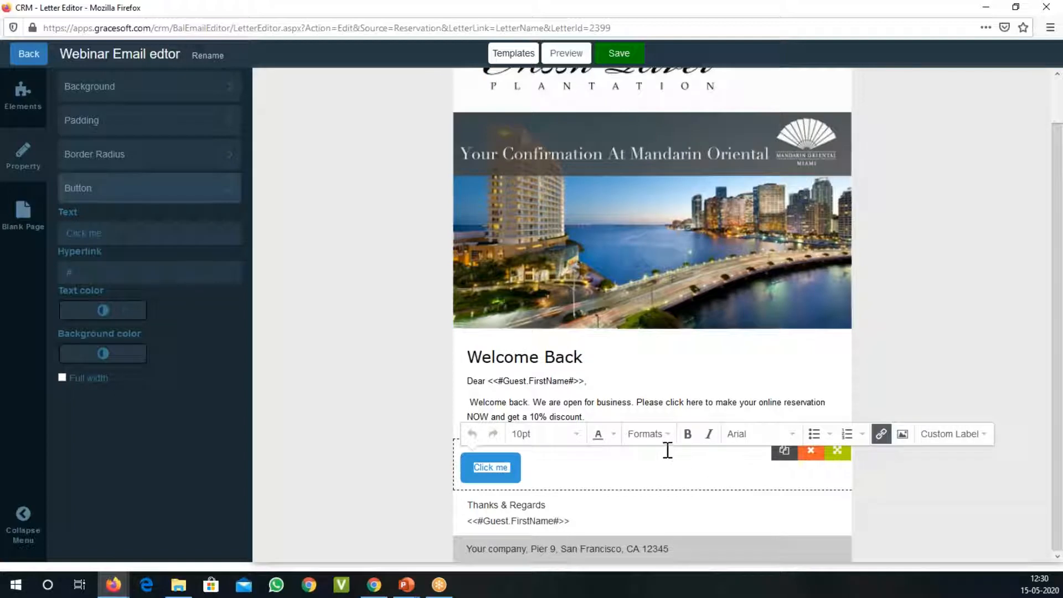
click(667, 438)
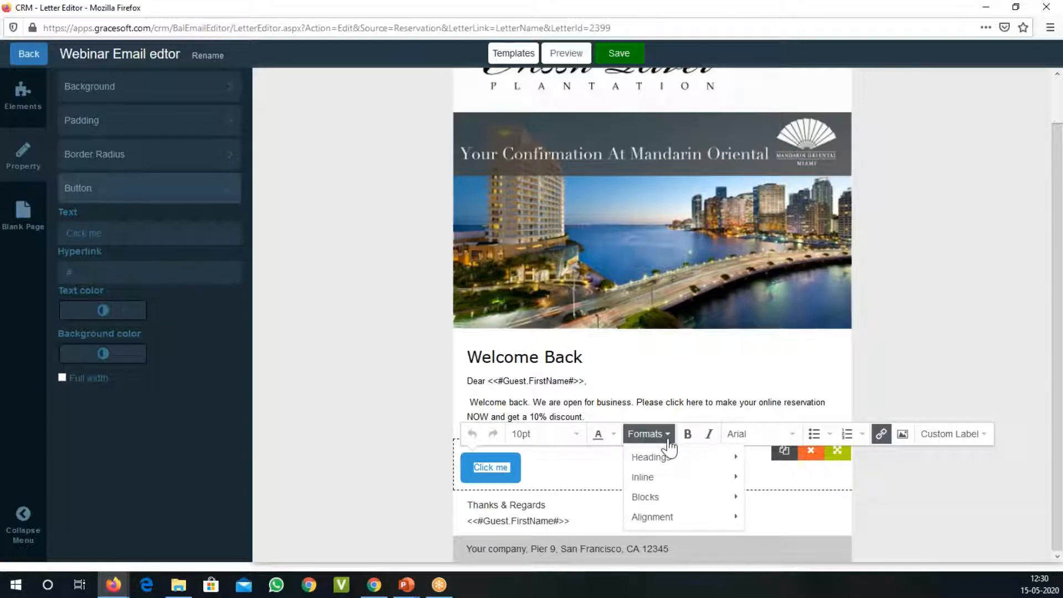
mouse_move(679, 524)
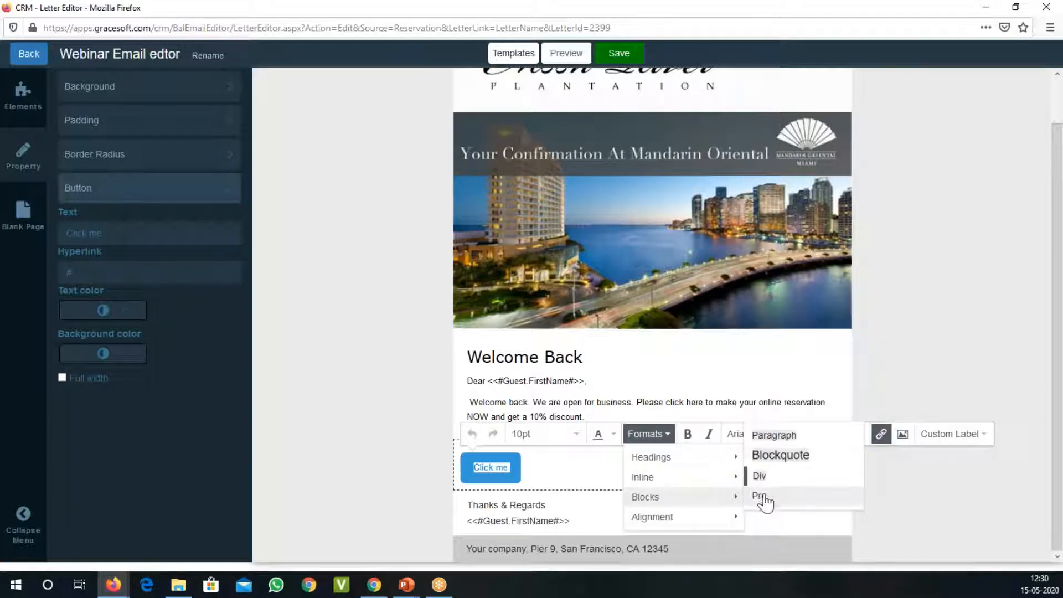
mouse_move(691, 466)
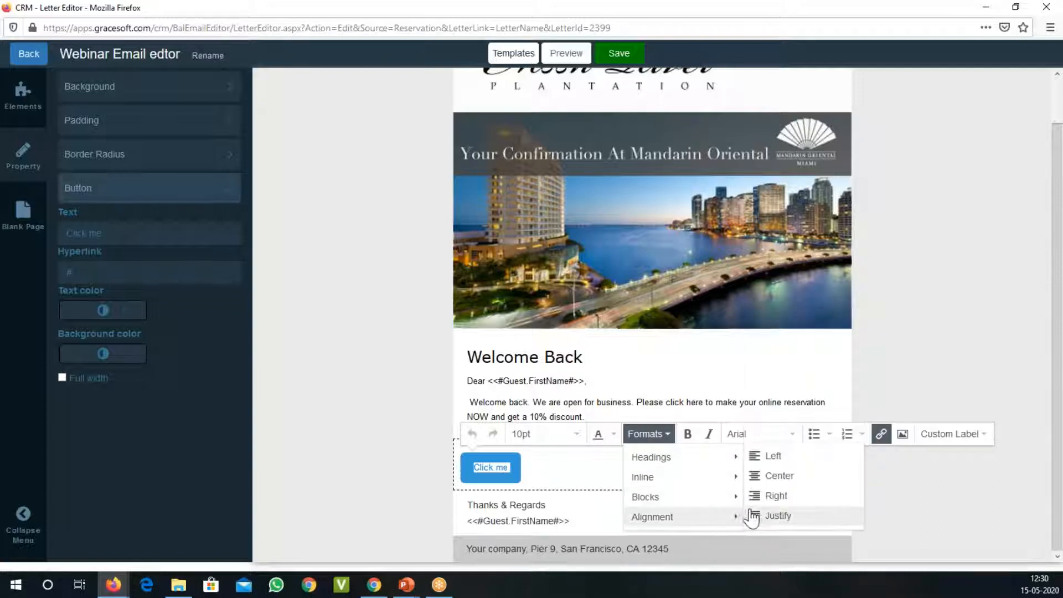
click(766, 477)
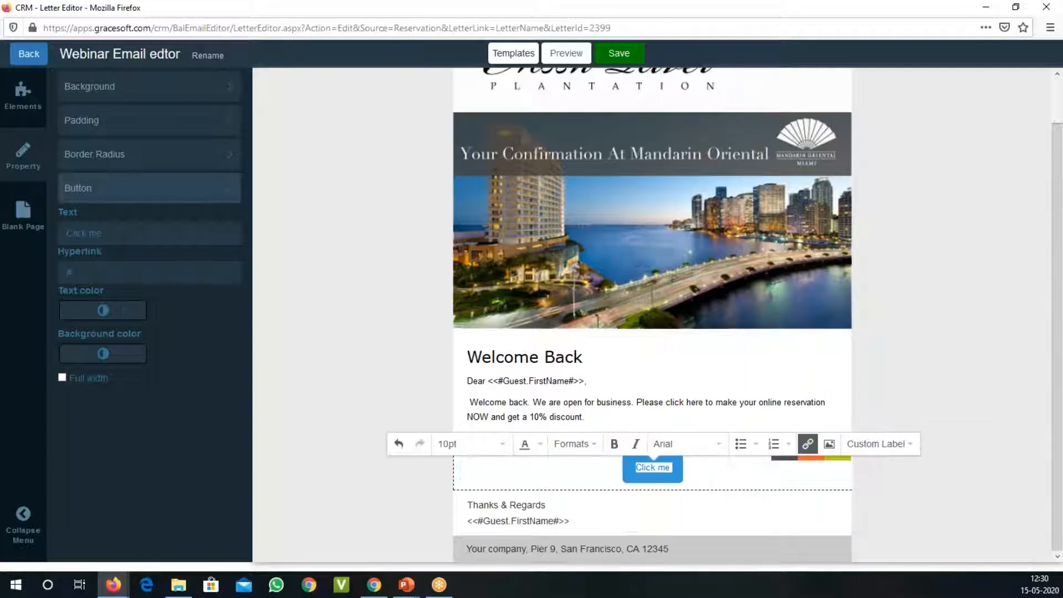
Step: Replace the button's text with "Book Now"
click(675, 467)
key(BackSpace)
key(BackSpace)
key(BackSpace)
key(BackSpace)
key(BackSpace)
key(BackSpace)
key(BackSpace)
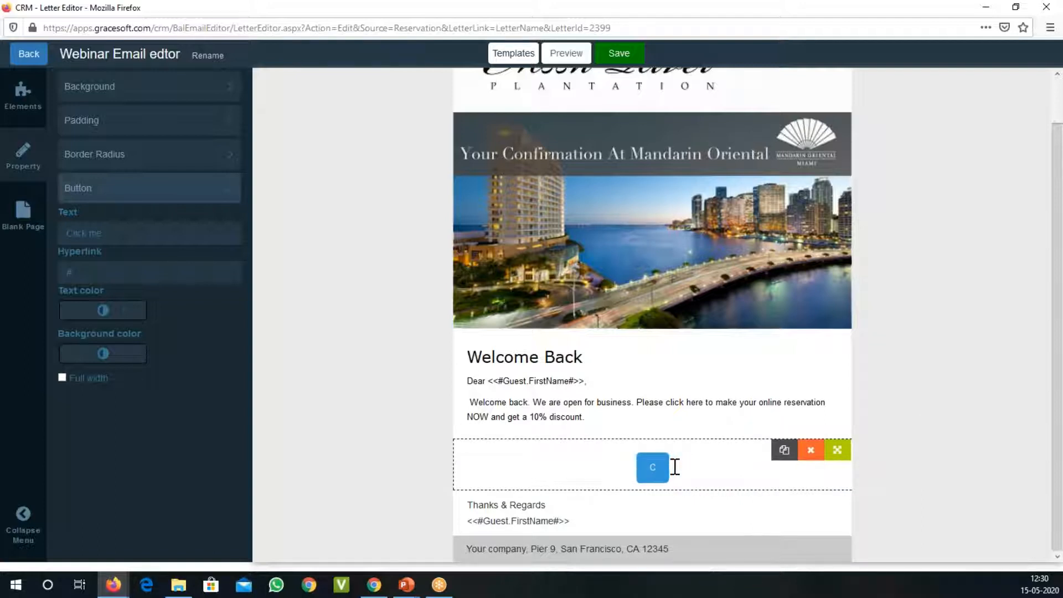
text(Book)
key(BackSpace)
double_click(672, 467)
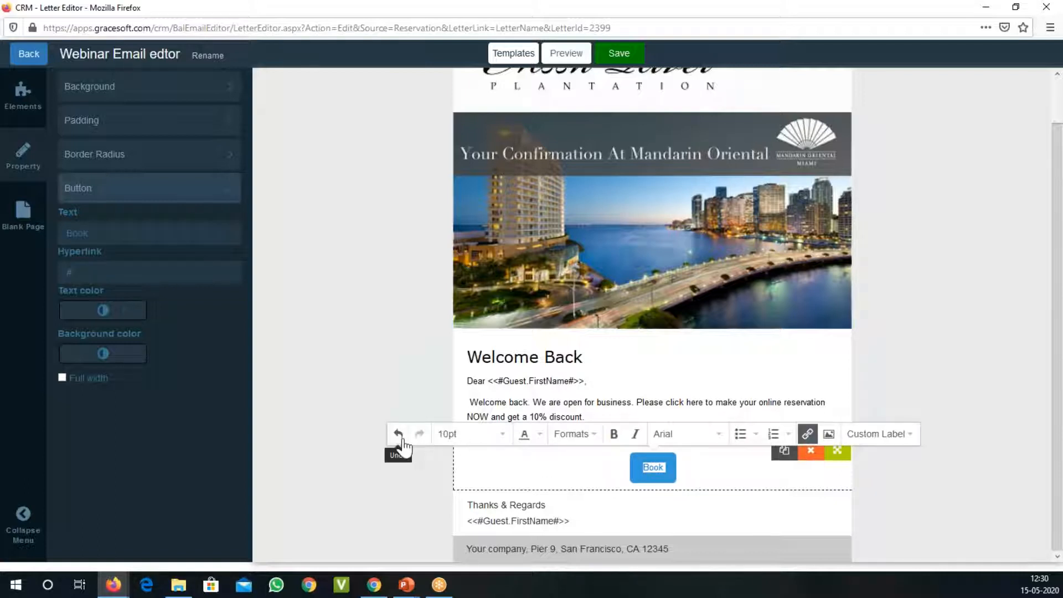
click(671, 473)
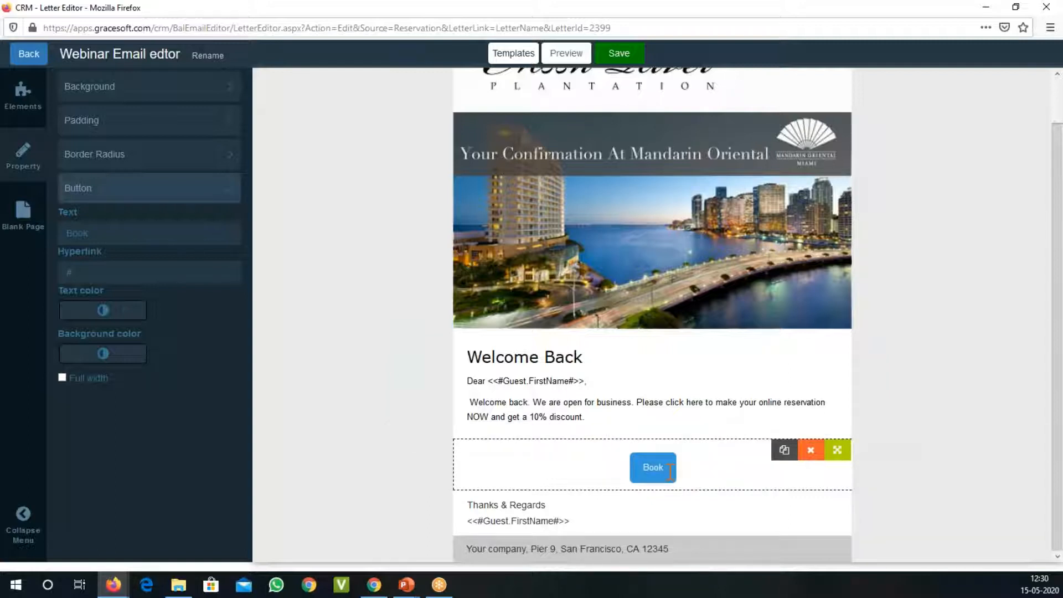
text(Now)
key(BackSpace)
key(BackSpace)
key(BackSpace)
text(Now)
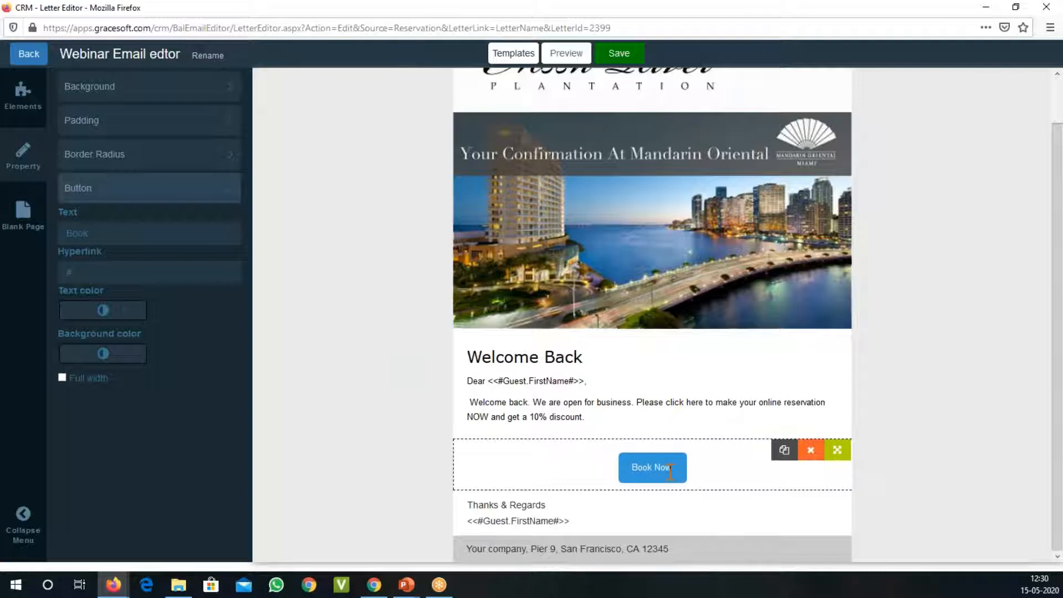
Step: Set the font size of the whole "Book Now" button text to 14pt
key(ctrl+a)
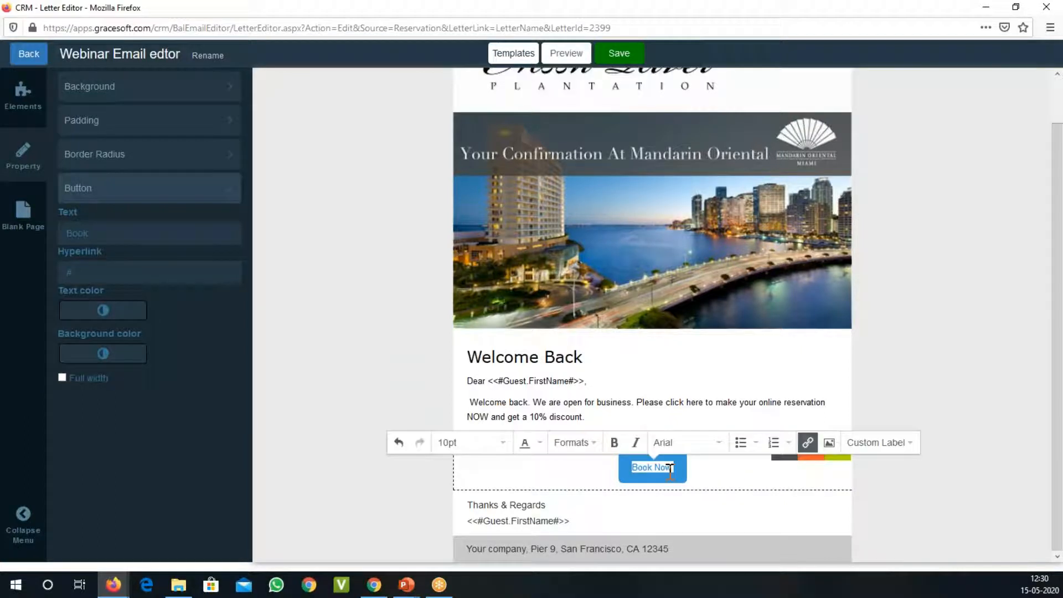
click(500, 443)
click(491, 319)
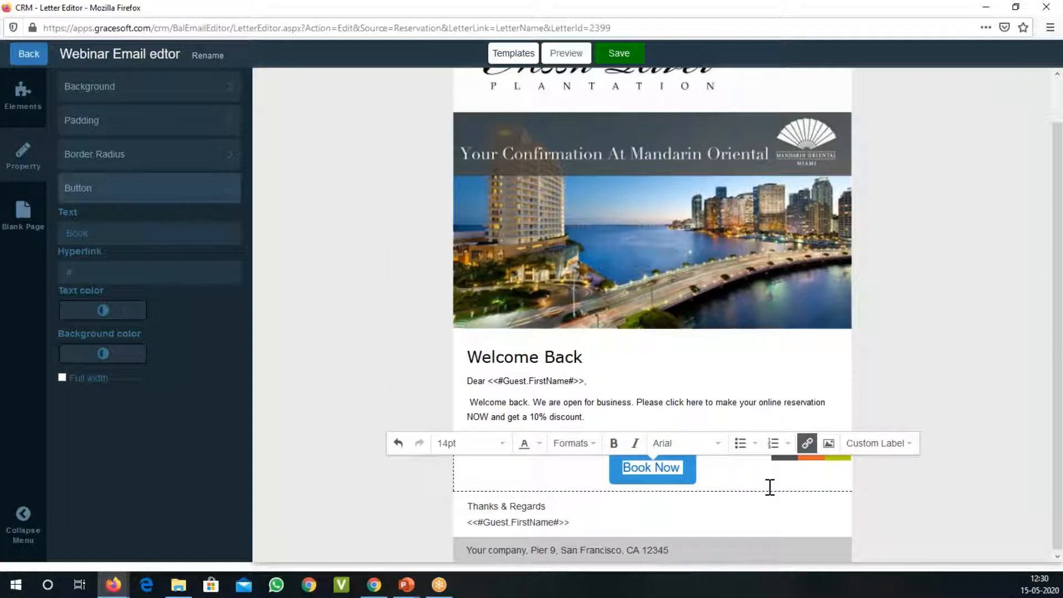
click(807, 443)
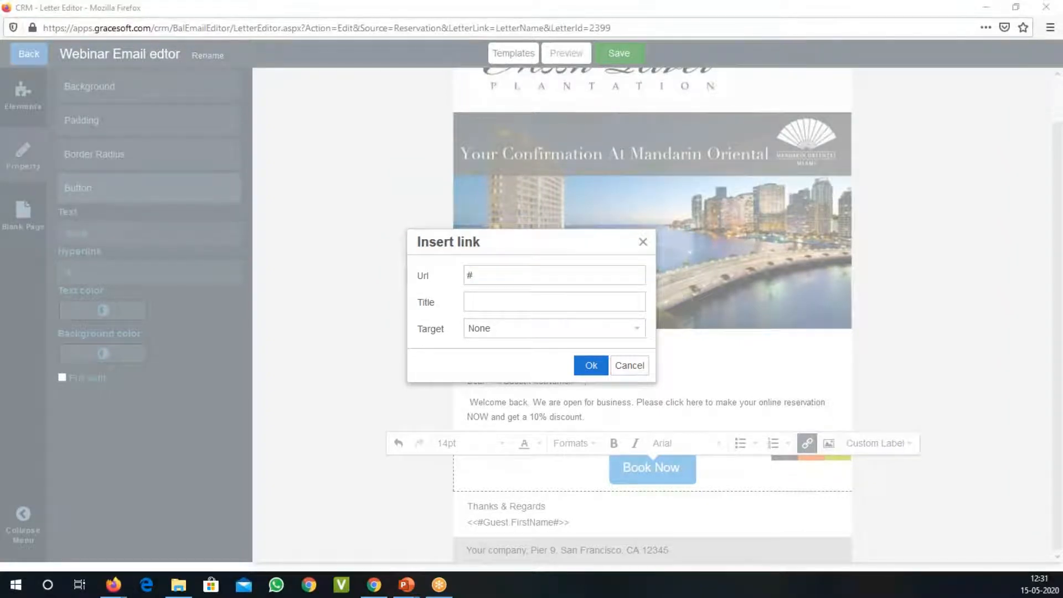
key(alt+Tab)
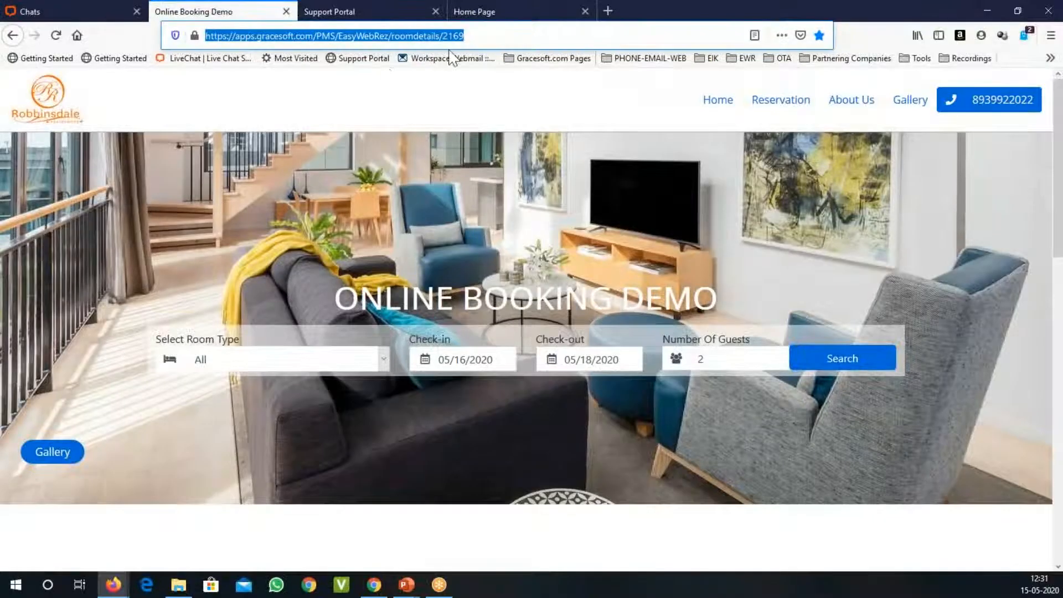
click(506, 43)
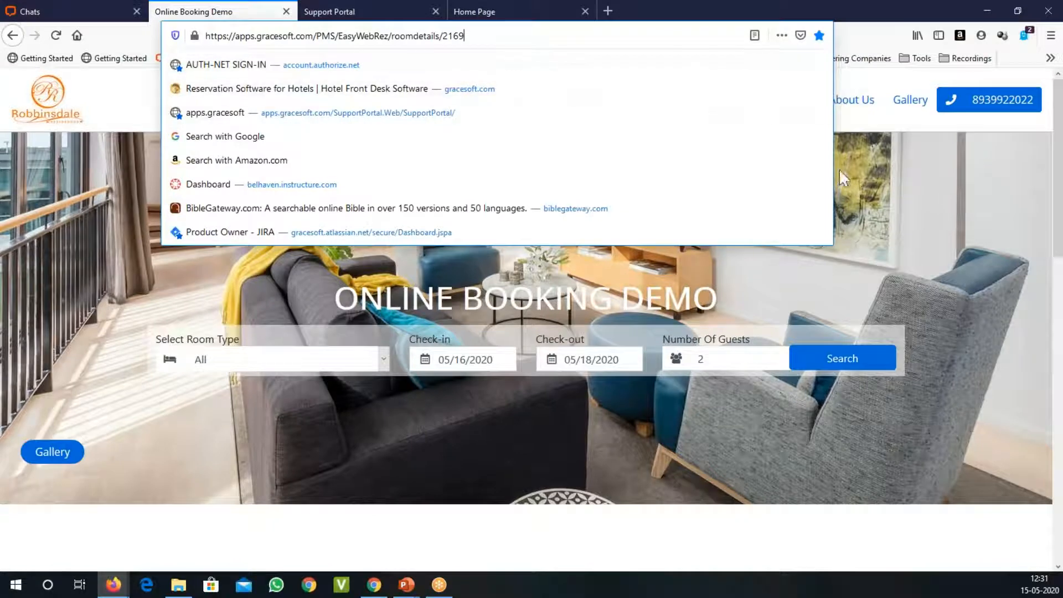
drag(505, 36, 153, 40)
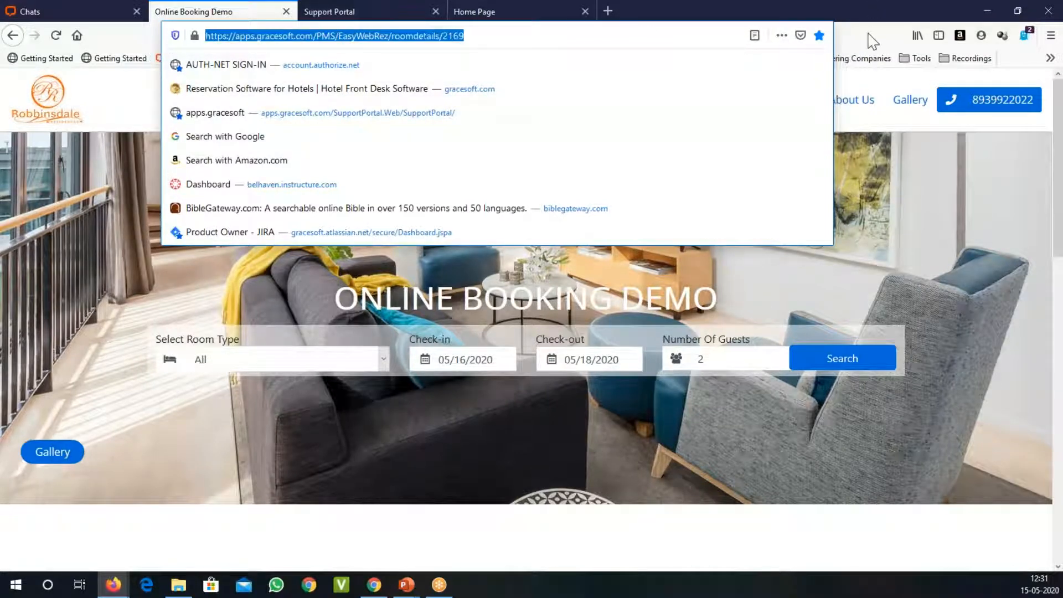
click(941, 238)
scroll(947, 243, down, 10)
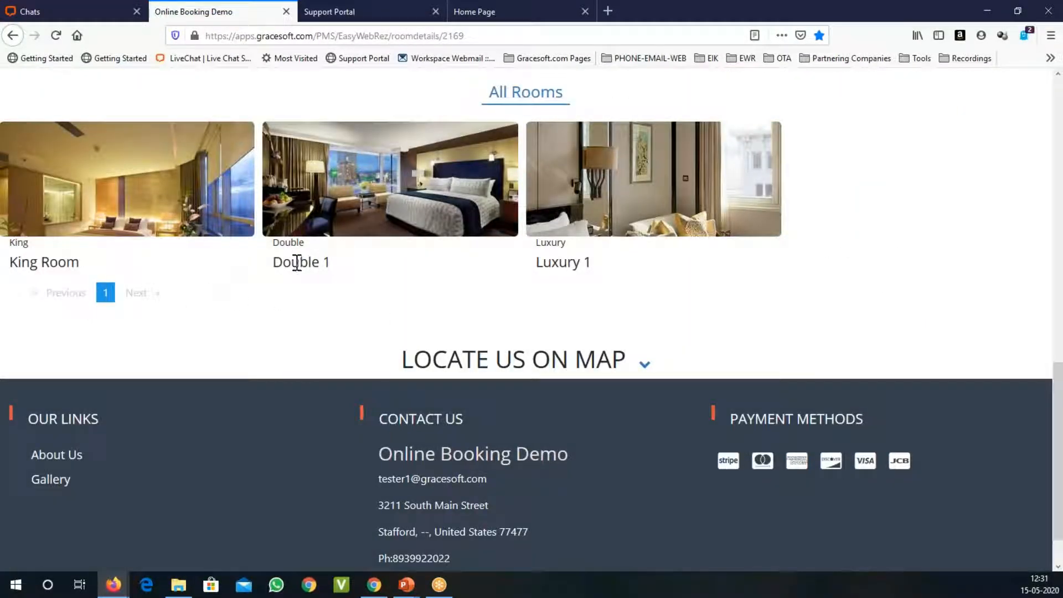
scroll(853, 133, up, 15)
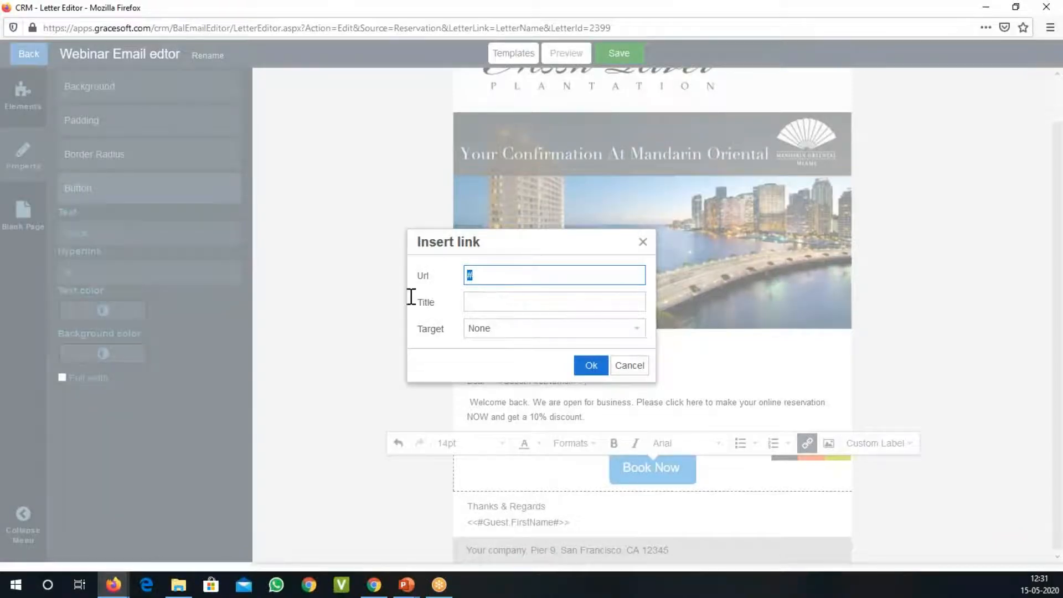
key(ctrl+v)
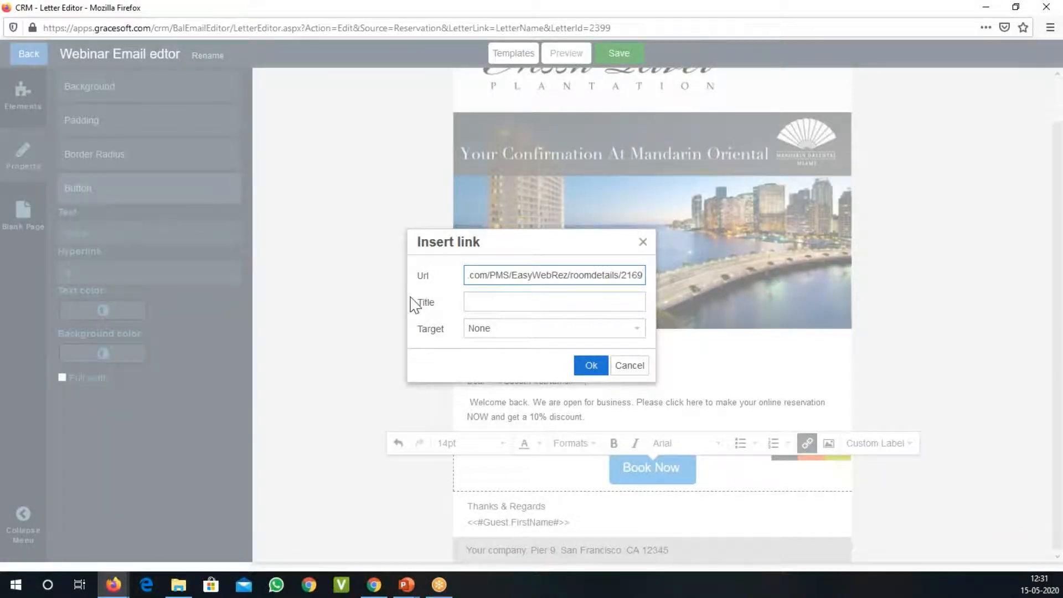
click(594, 368)
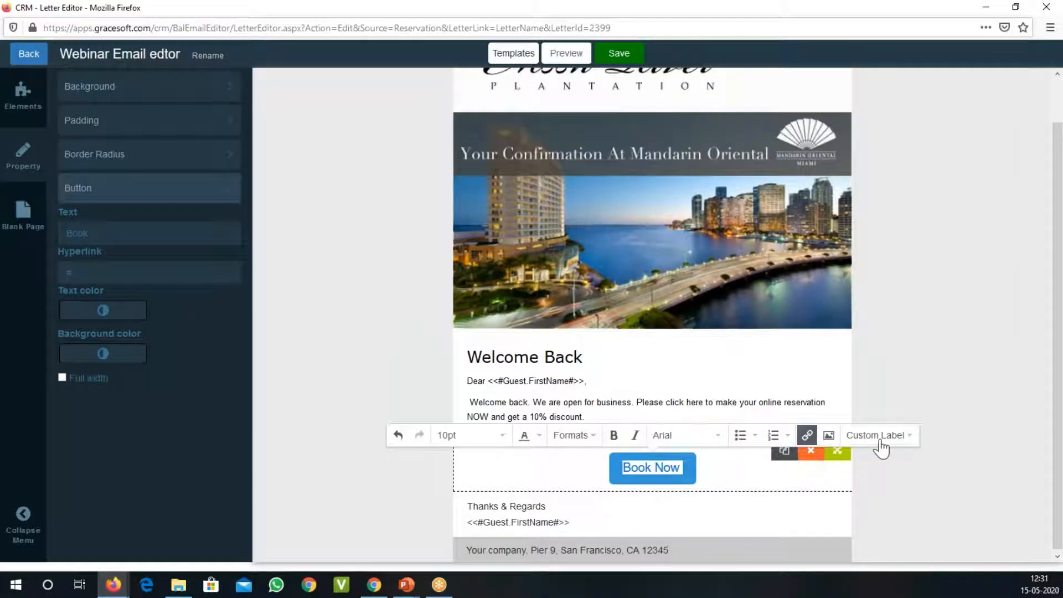
Step: Save the letter, and reopen "Webinar Email edtor" for editing from the reservation letter list sorted by newest created date
click(619, 53)
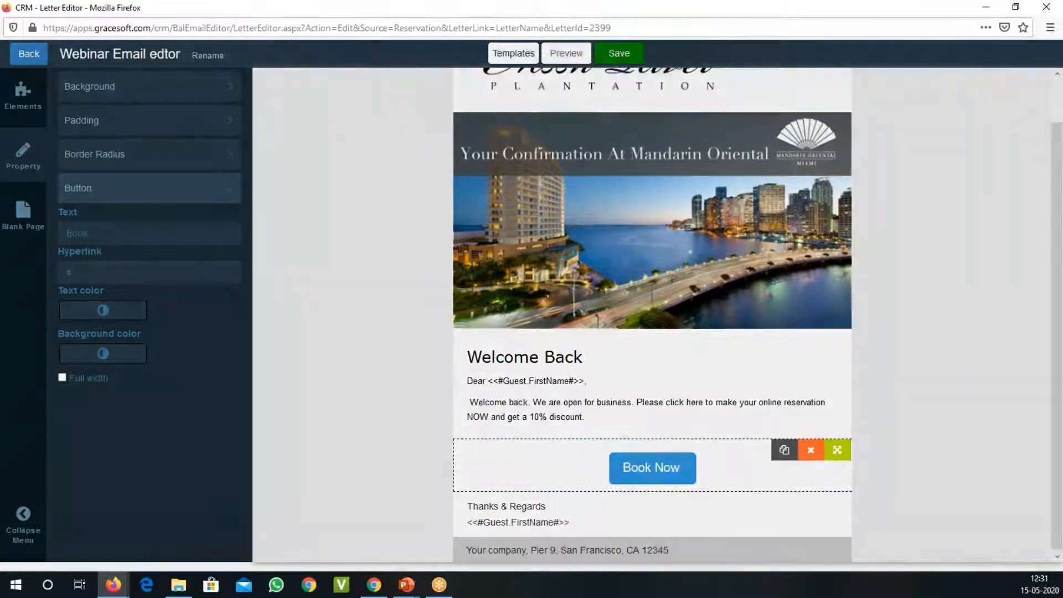
click(687, 279)
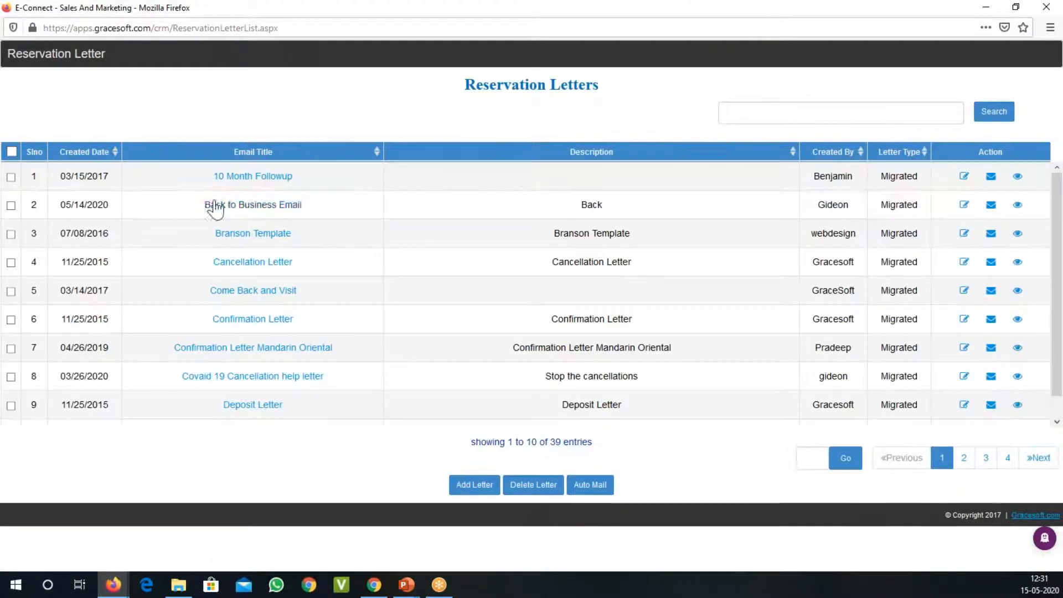
click(90, 156)
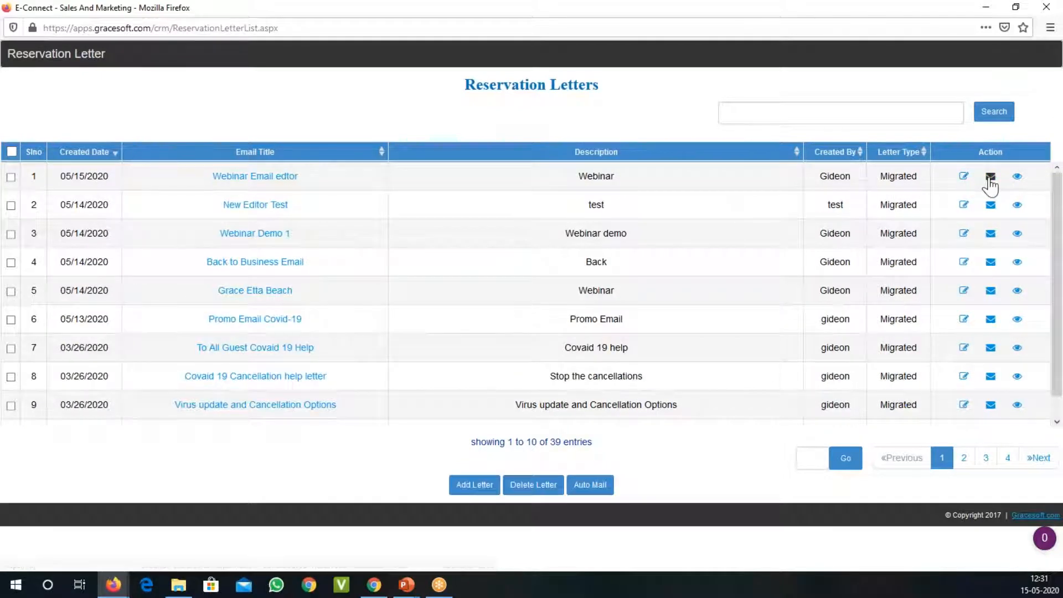
click(964, 178)
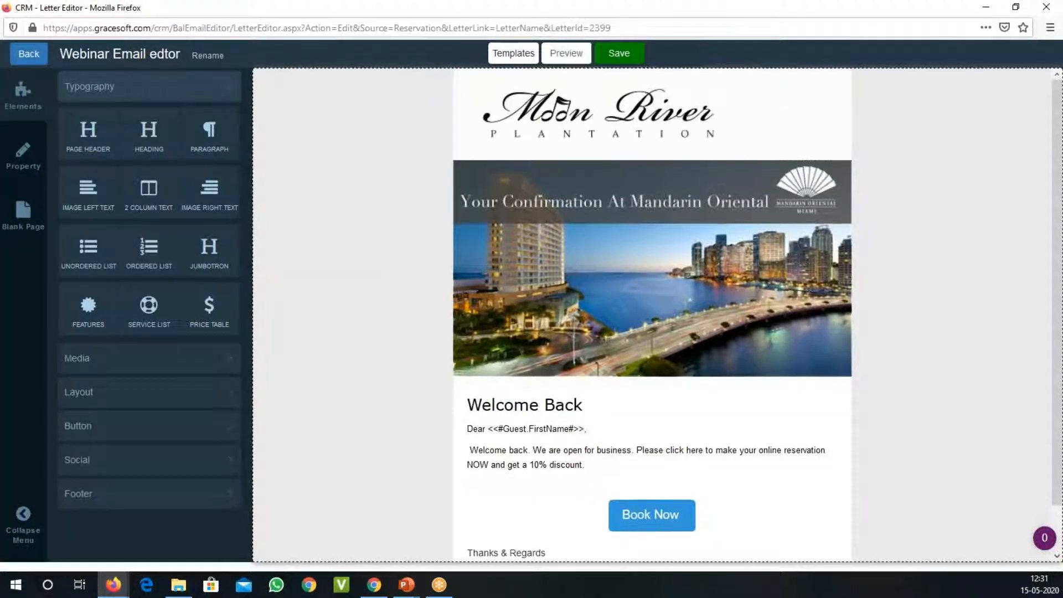
Step: Preview the letter down to the button, signature and footer, and close the preview
click(570, 52)
scroll(587, 225, down, 3)
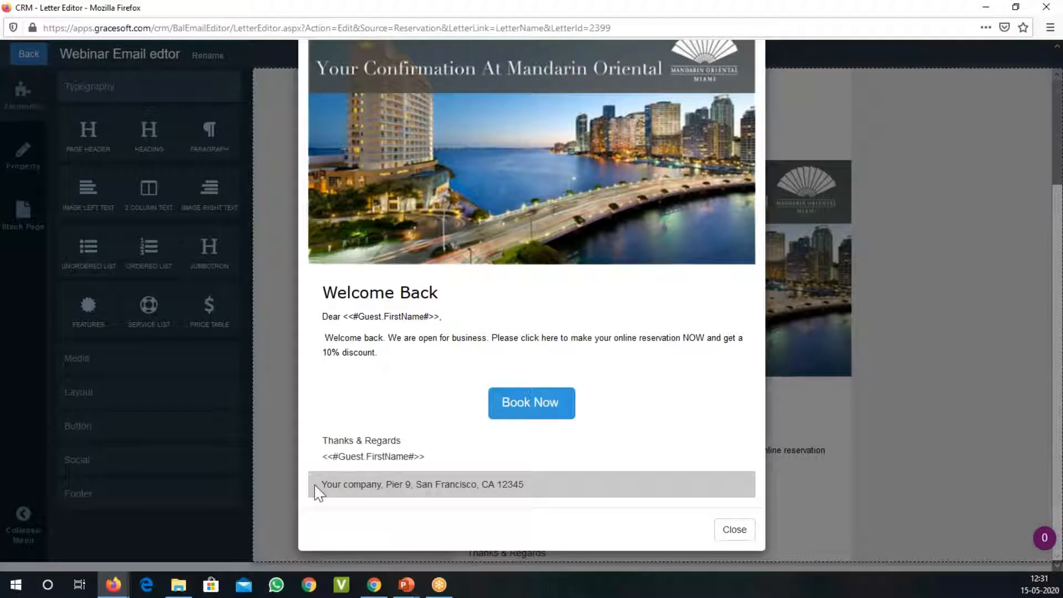
double_click(348, 457)
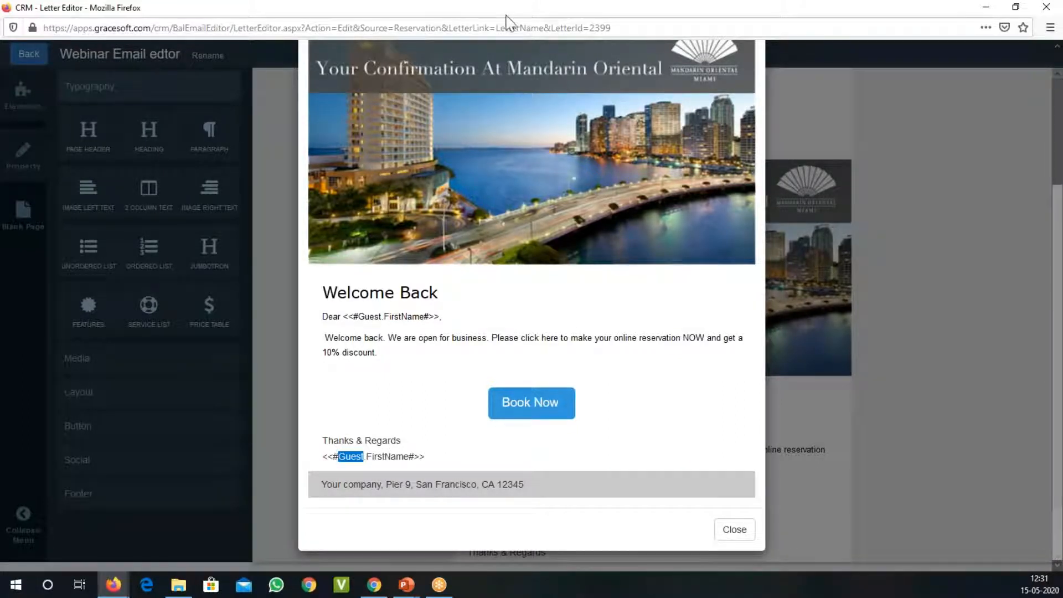
click(735, 531)
Step: Replace the guest first-name label under "Thanks & Regards" with "Your Property Manager" and add the manager's full name on a new line
scroll(684, 458, down, 1)
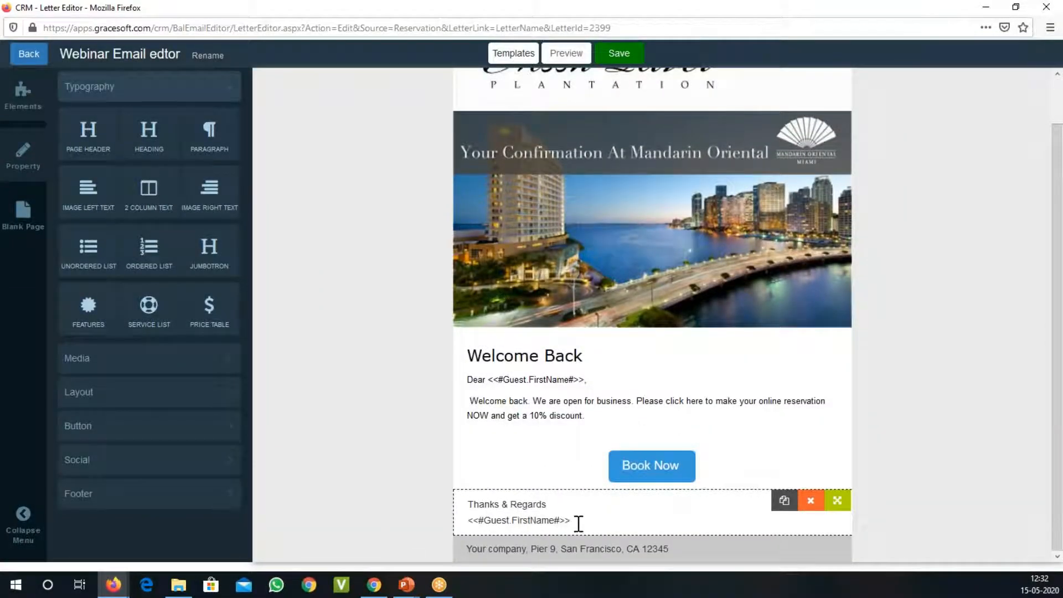
click(582, 520)
key(shift+Home)
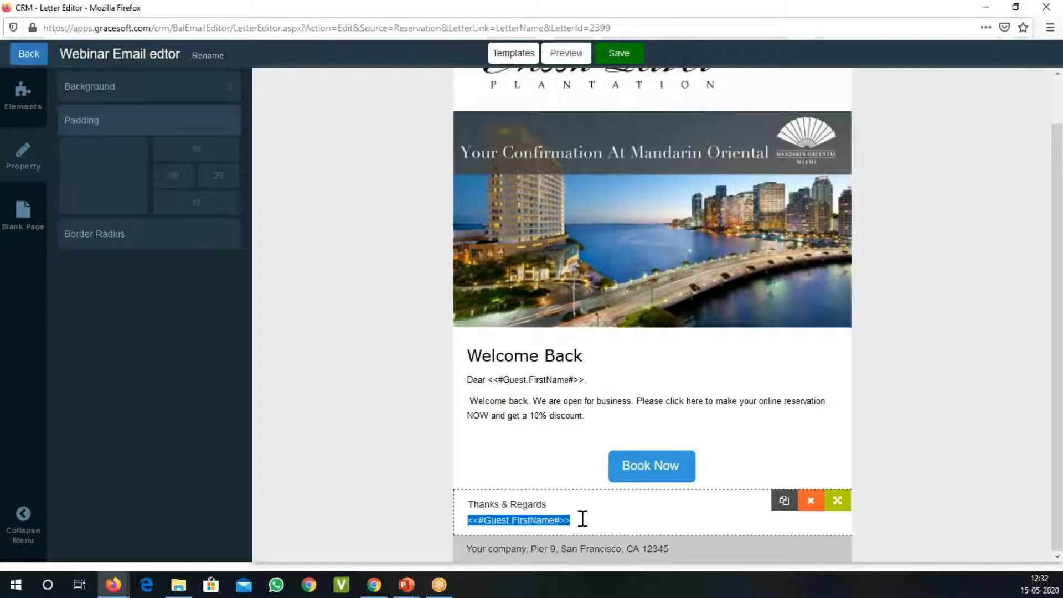
text(Your Property Manager)
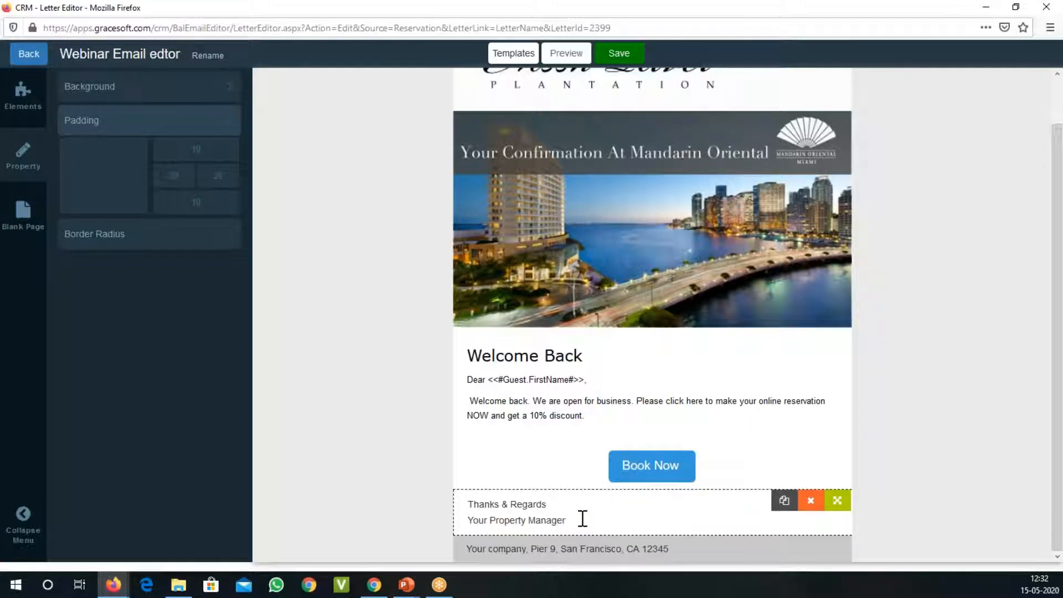
key(Return)
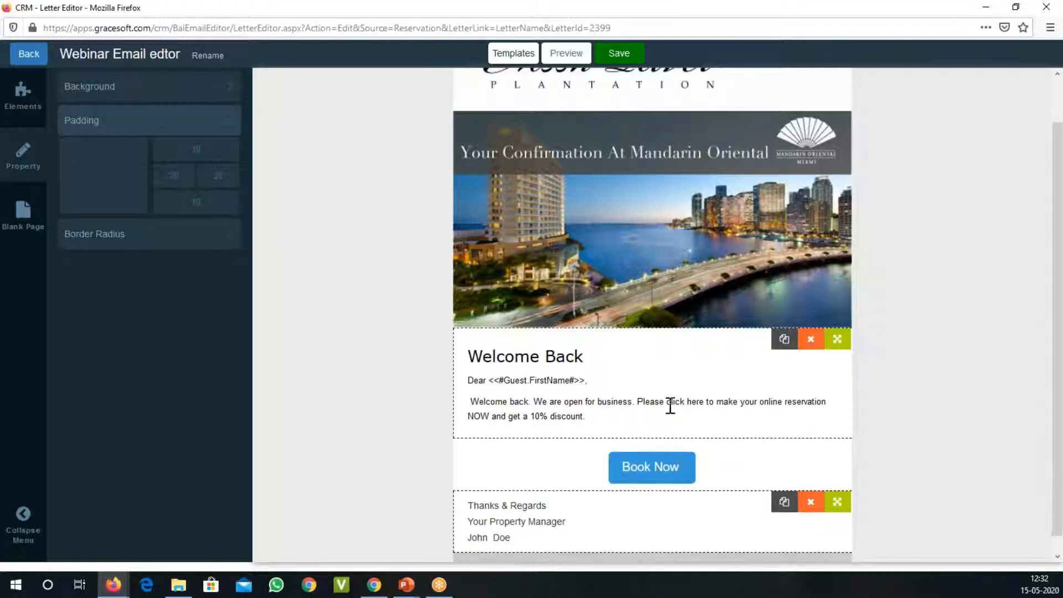
scroll(703, 349, down, 1)
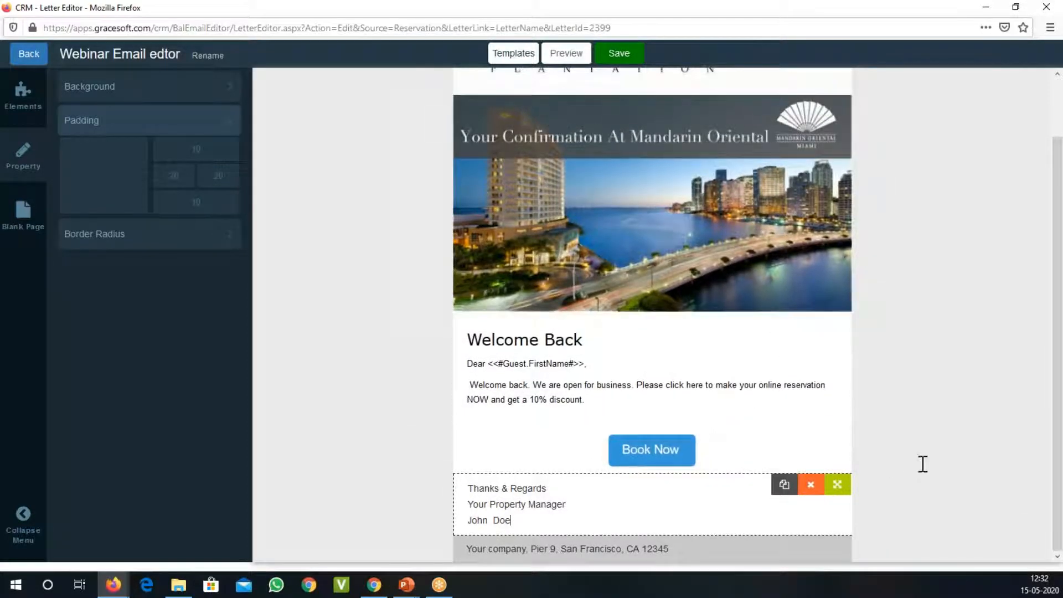
Step: Insert a Social Links 3 block between the "Book Now" button and the signature
click(735, 401)
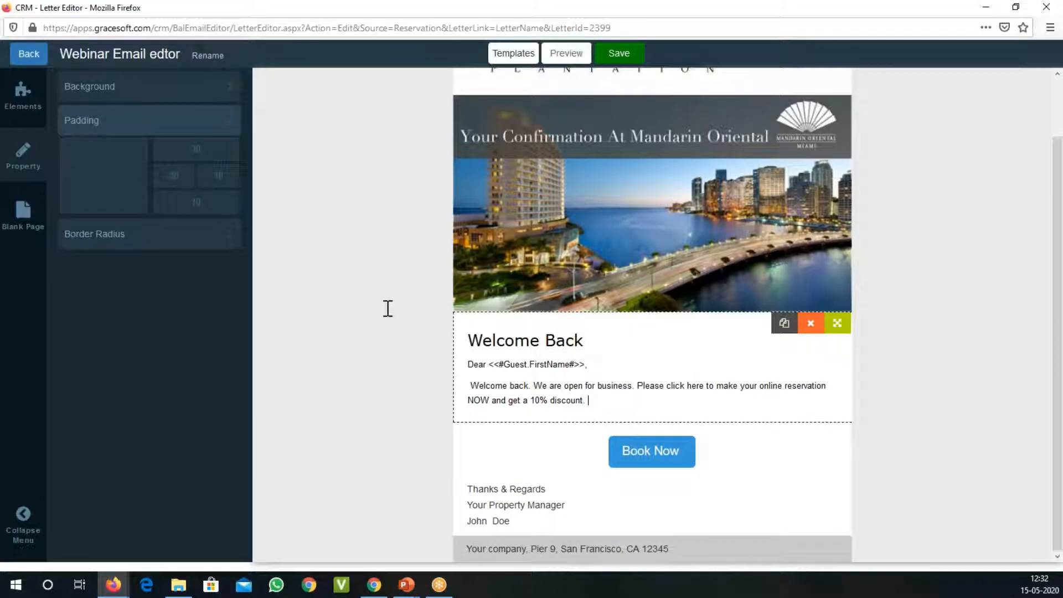
click(22, 102)
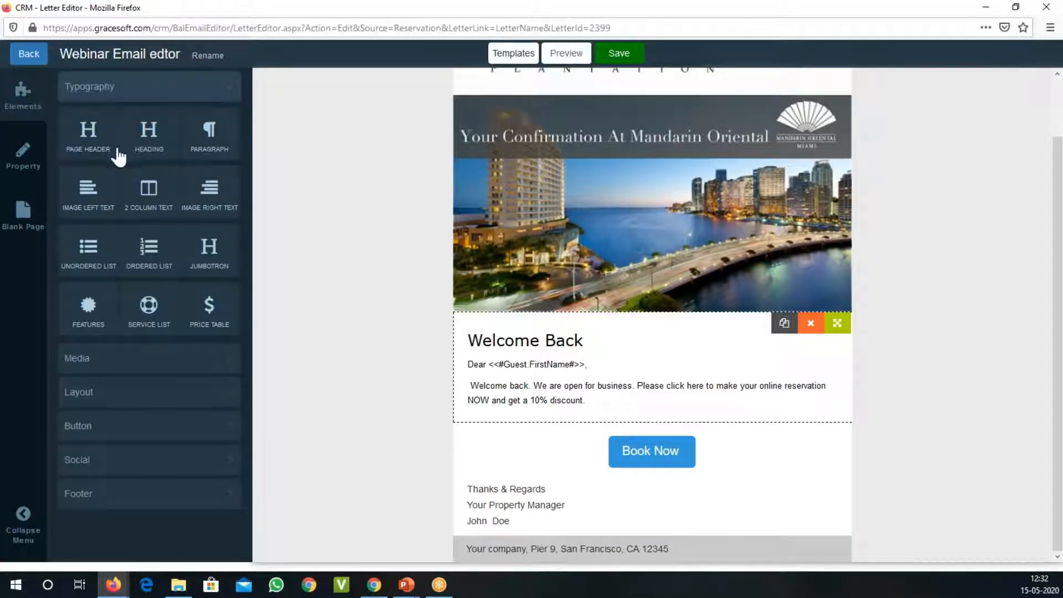
click(140, 369)
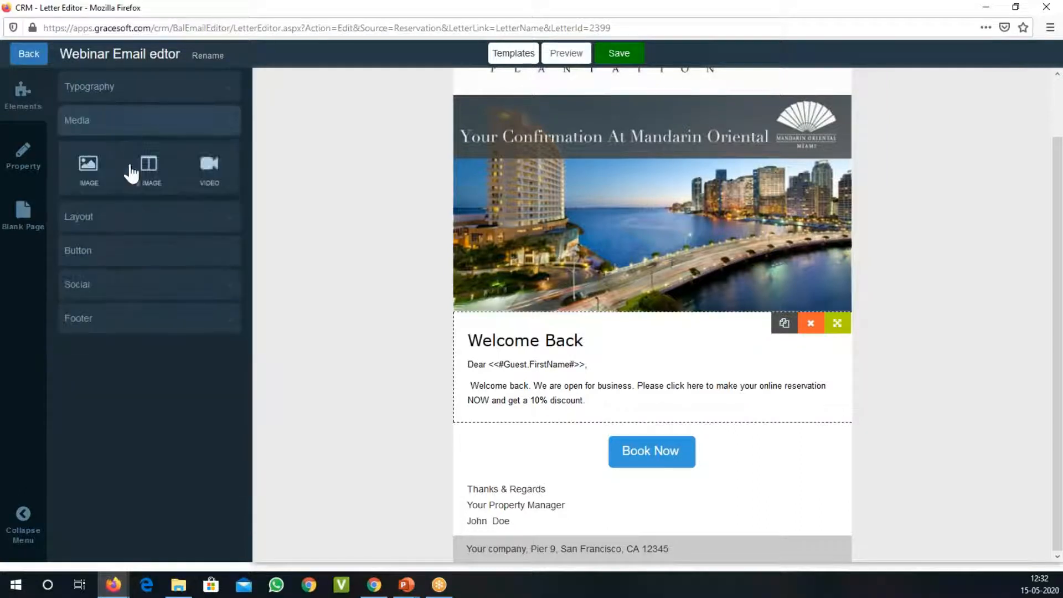
click(129, 222)
click(116, 318)
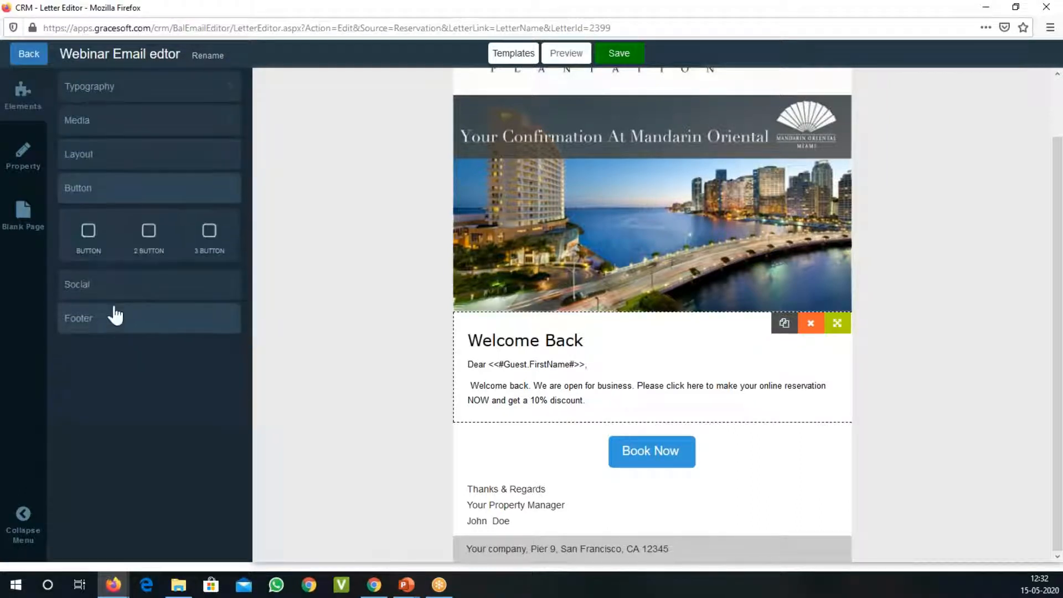
click(120, 296)
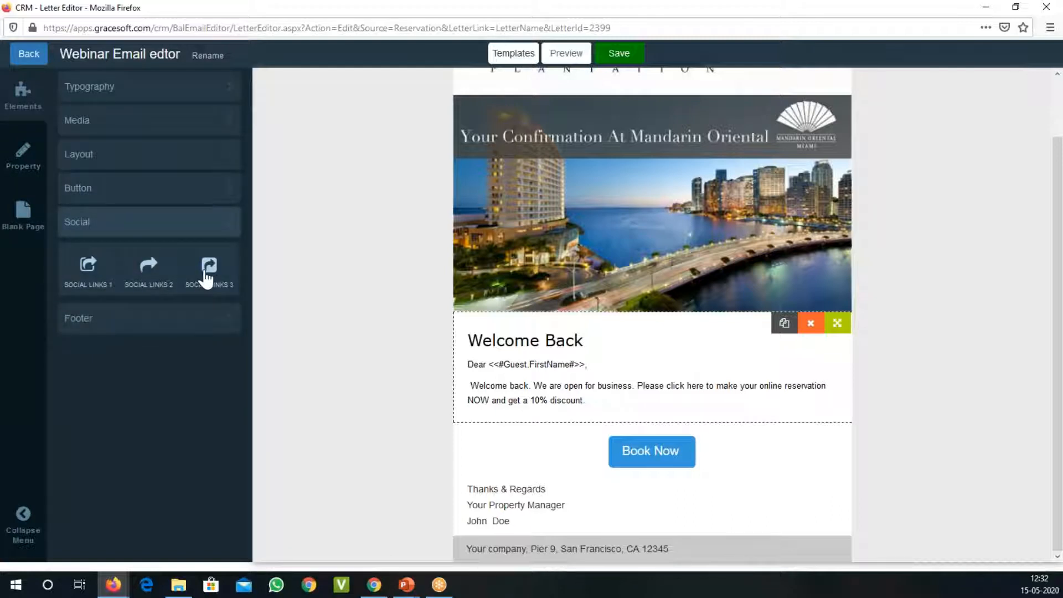
drag(206, 279, 472, 493)
scroll(930, 418, down, 1)
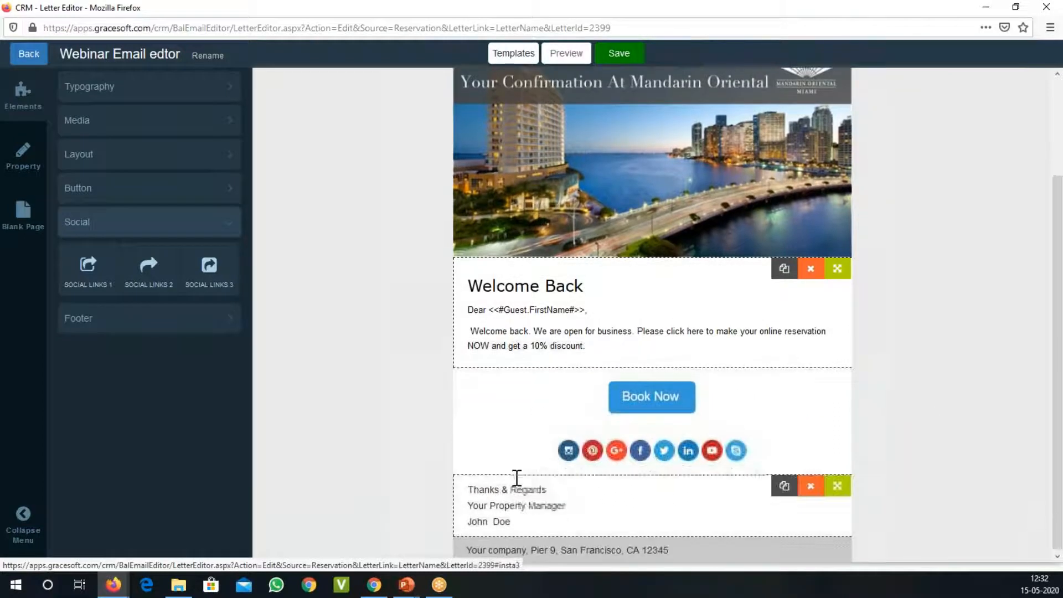
Step: Move the social links block below the manager's signature, directly above the company address footer
mouse_move(743, 433)
drag(842, 431, 1019, 491)
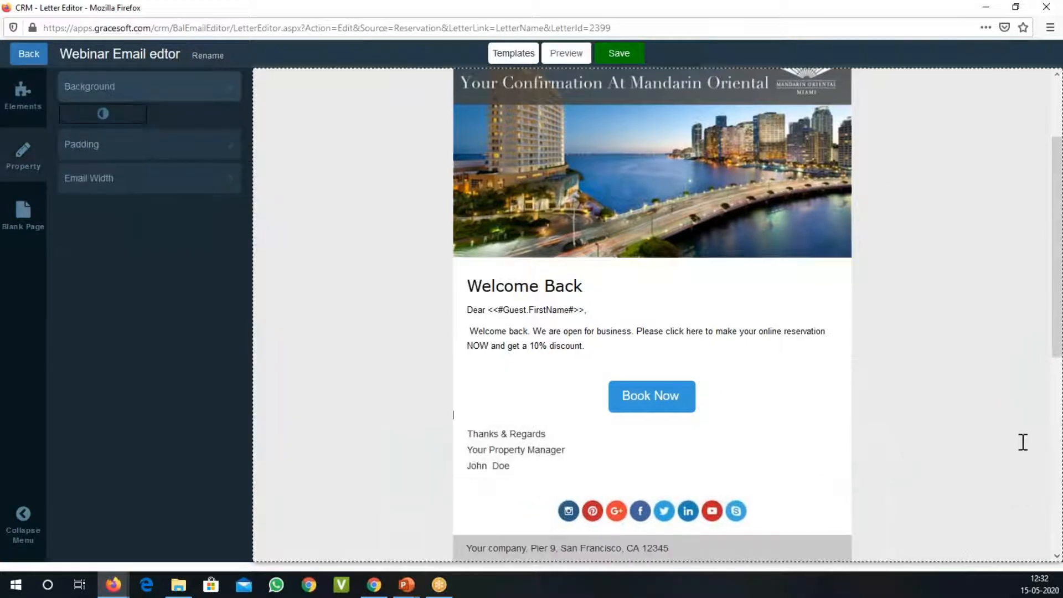
scroll(1023, 441, down, 5)
mouse_move(737, 264)
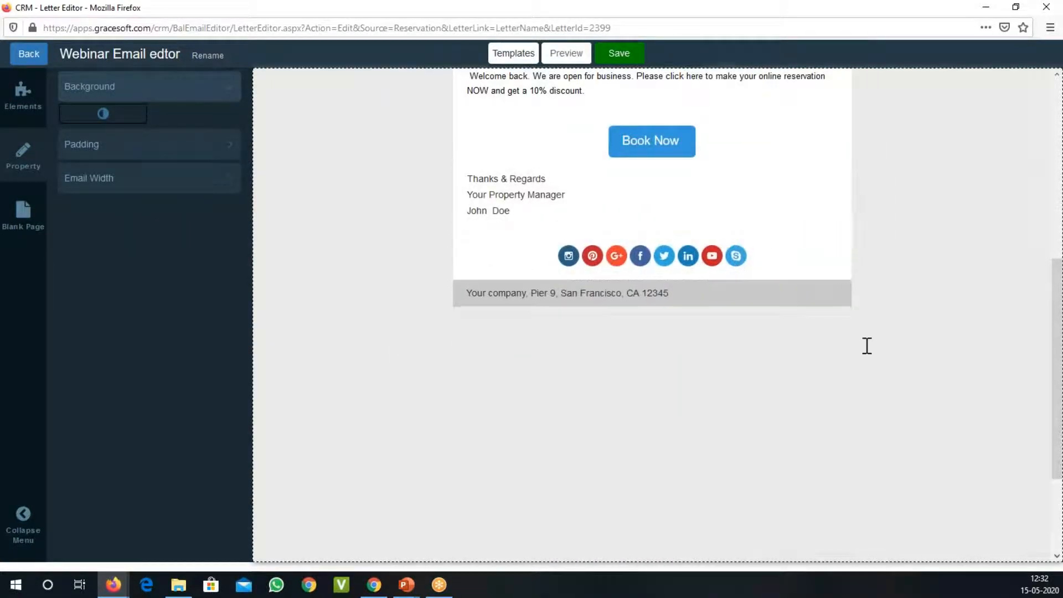
scroll(888, 347, up, 3)
scroll(912, 380, up, 2)
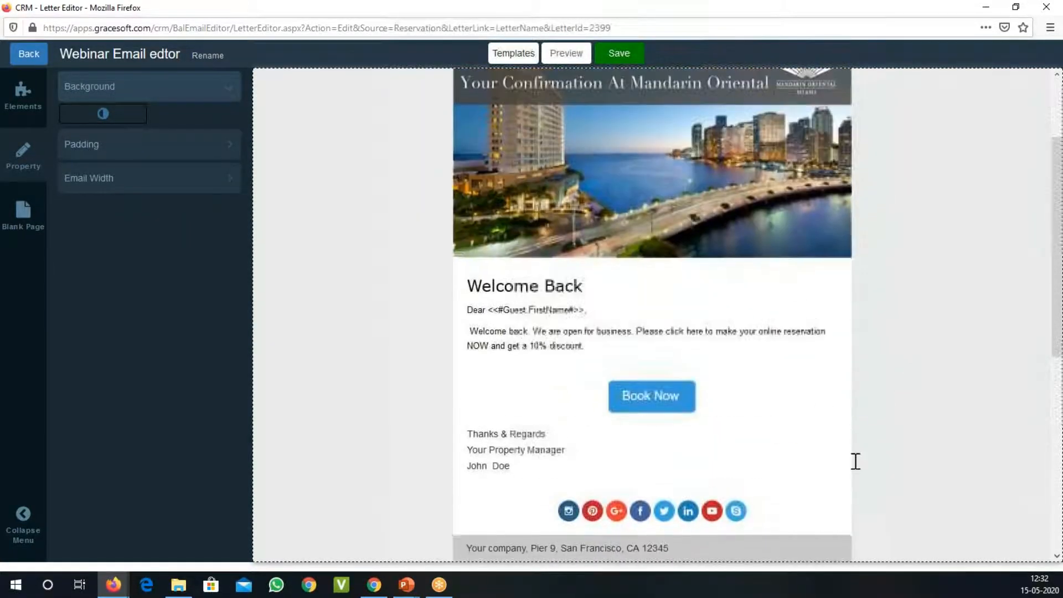
Step: Hide the Instagram, Pinterest, Google+ and Skype icons in the social links block
click(763, 521)
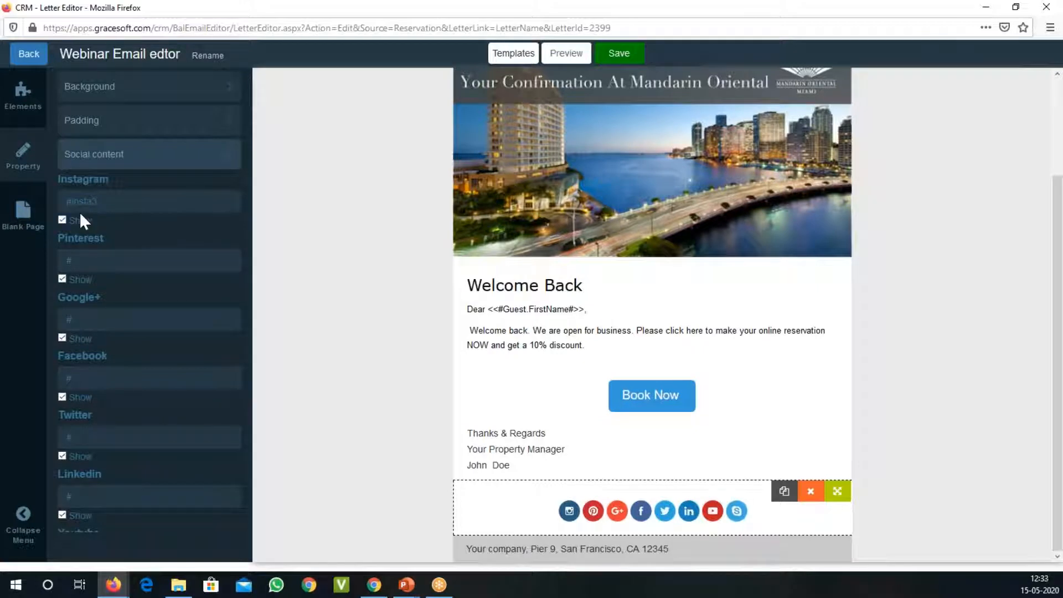
click(63, 220)
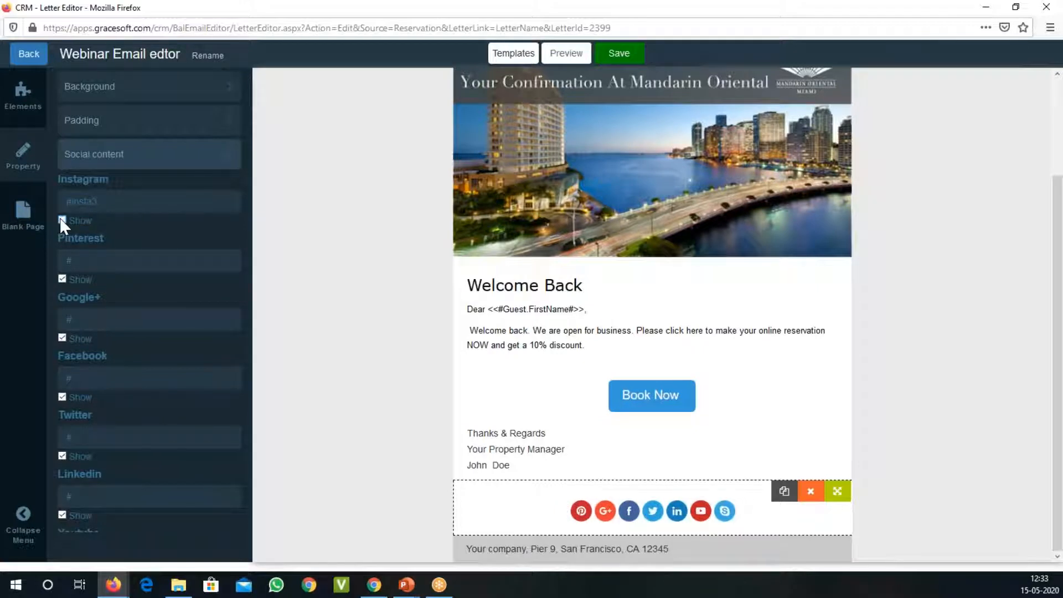
click(62, 279)
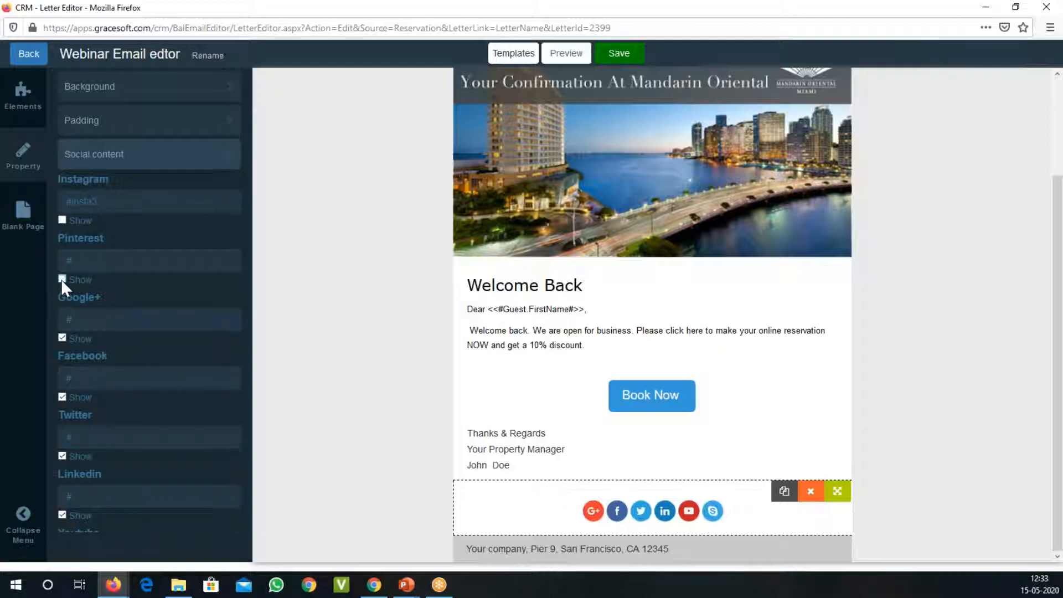
click(61, 337)
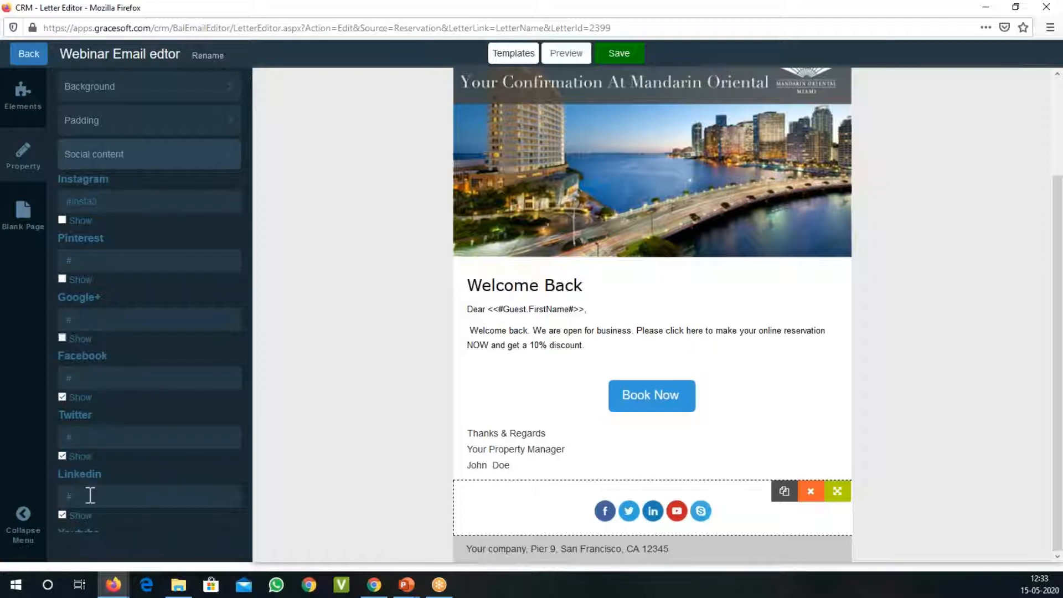
scroll(87, 487, down, 2)
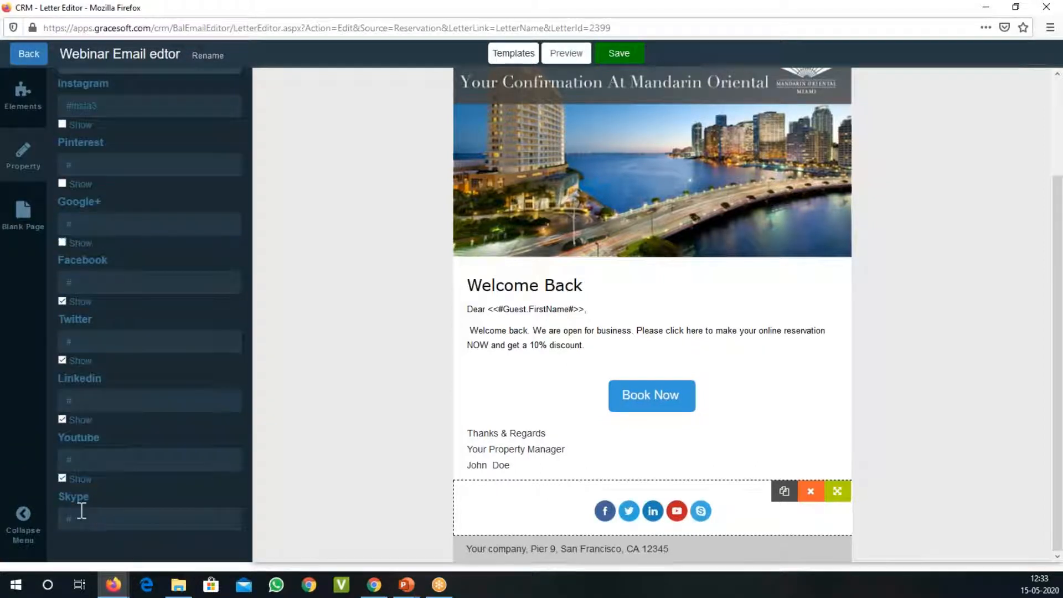
scroll(99, 506, down, 1)
click(63, 522)
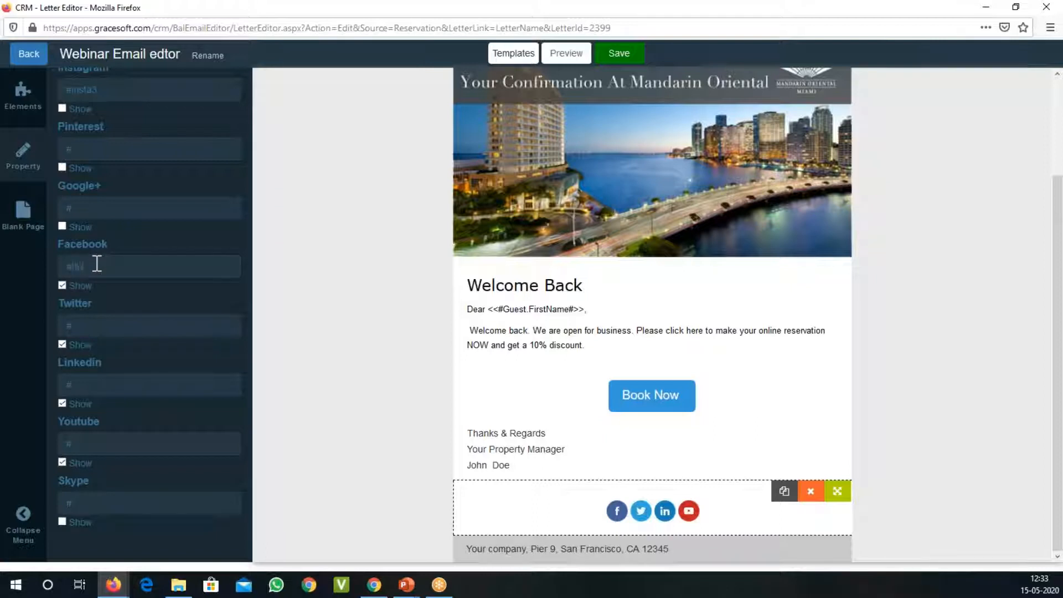
text(ww)
text(w.facebook/r.pol)
text(o)
key(BackSpace)
key(BackSpace)
key(BackSpace)
text(o)
text(soft)
double_click(208, 335)
key(BackSpace)
double_click(126, 442)
text(https://)
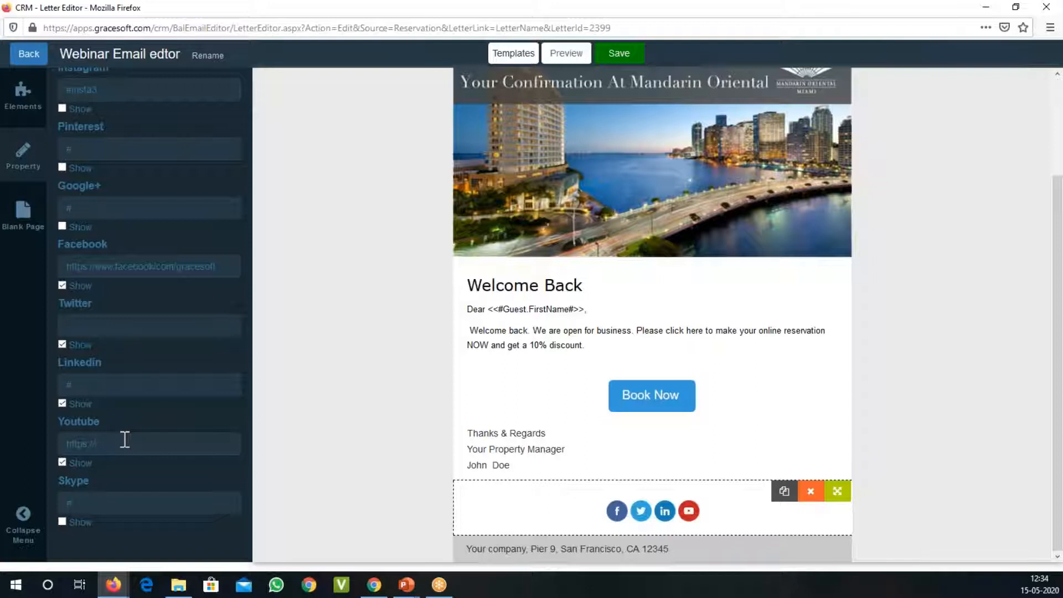
text(www.youtube.com/gracesoft1)
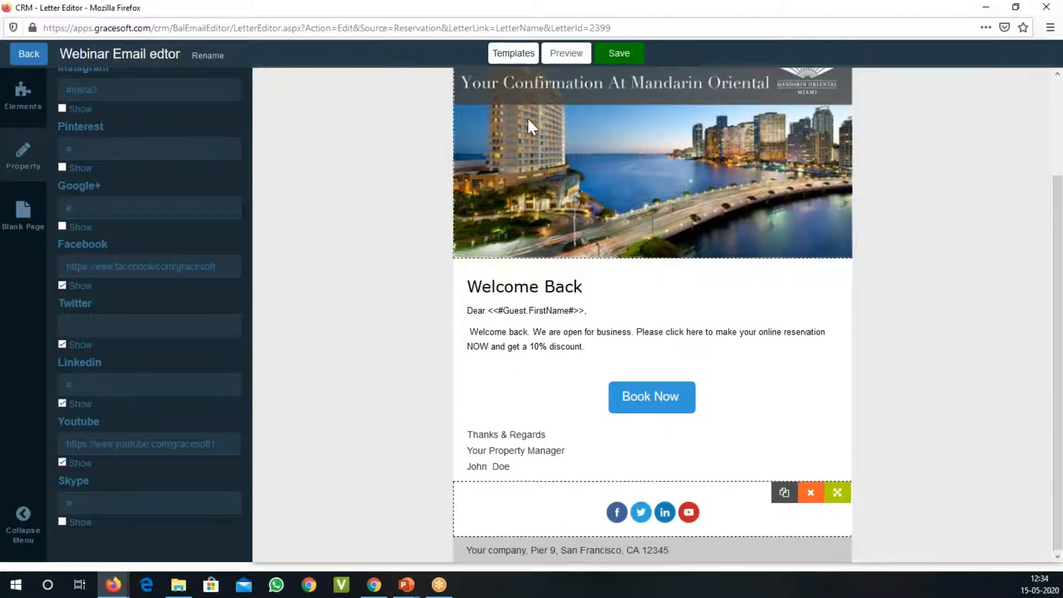
Step: Preview the whole letter from logo to footer, close the preview and save the letter
click(533, 377)
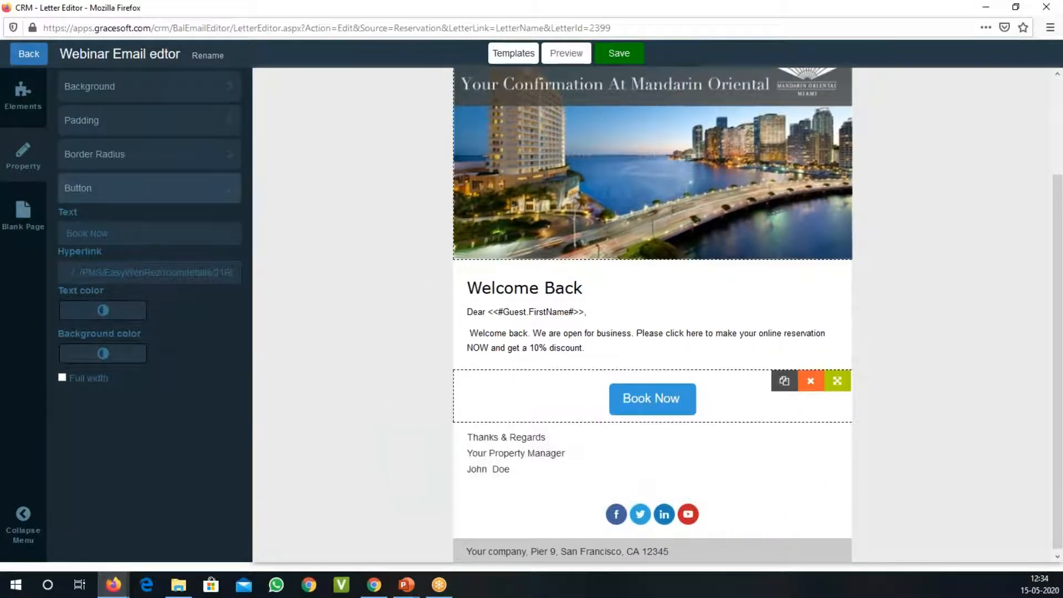
click(571, 54)
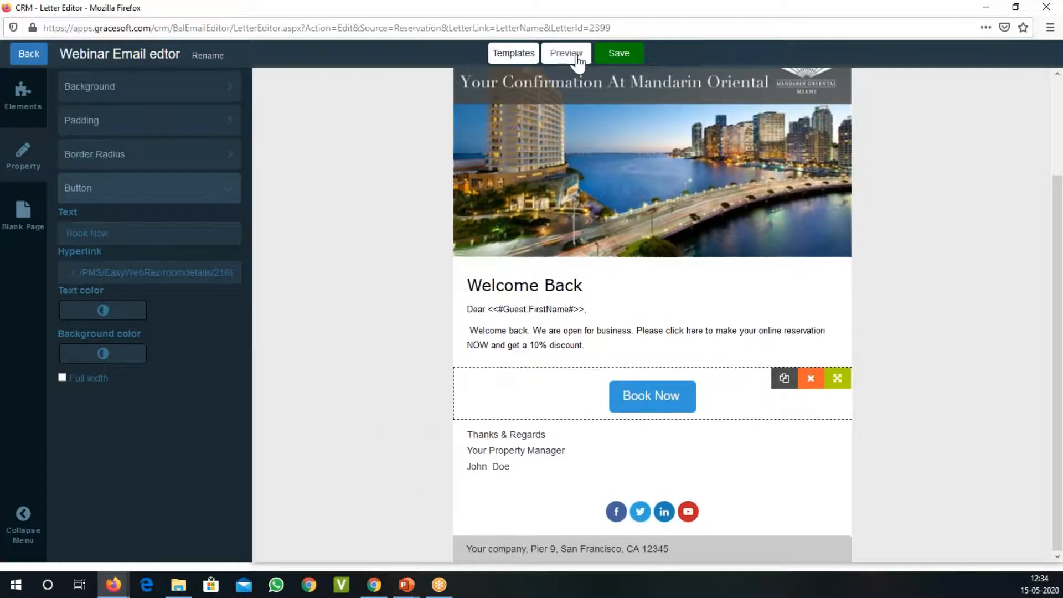
scroll(582, 341, down, 4)
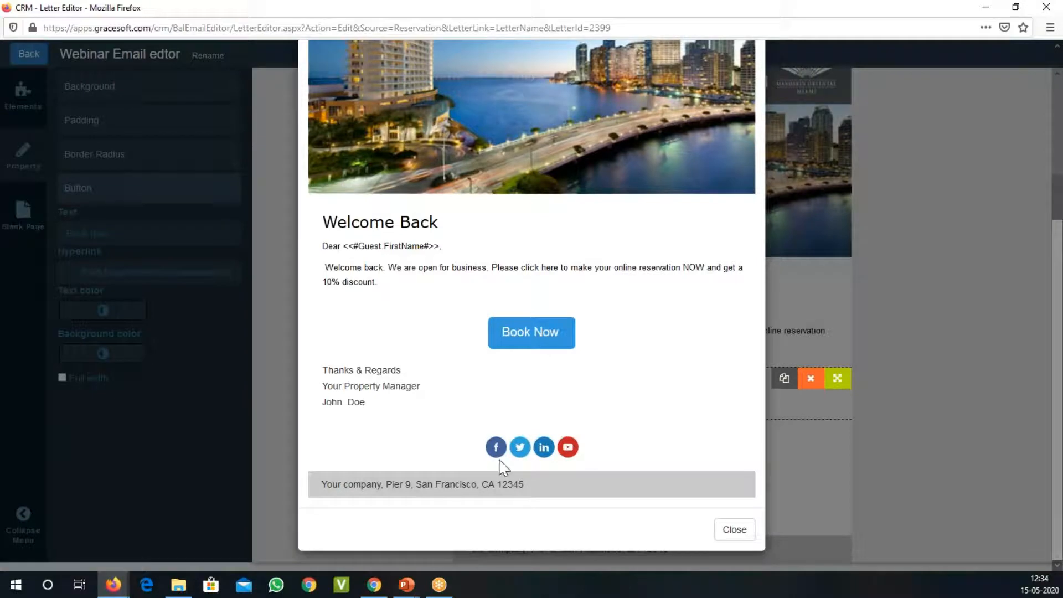
scroll(563, 358, up, 4)
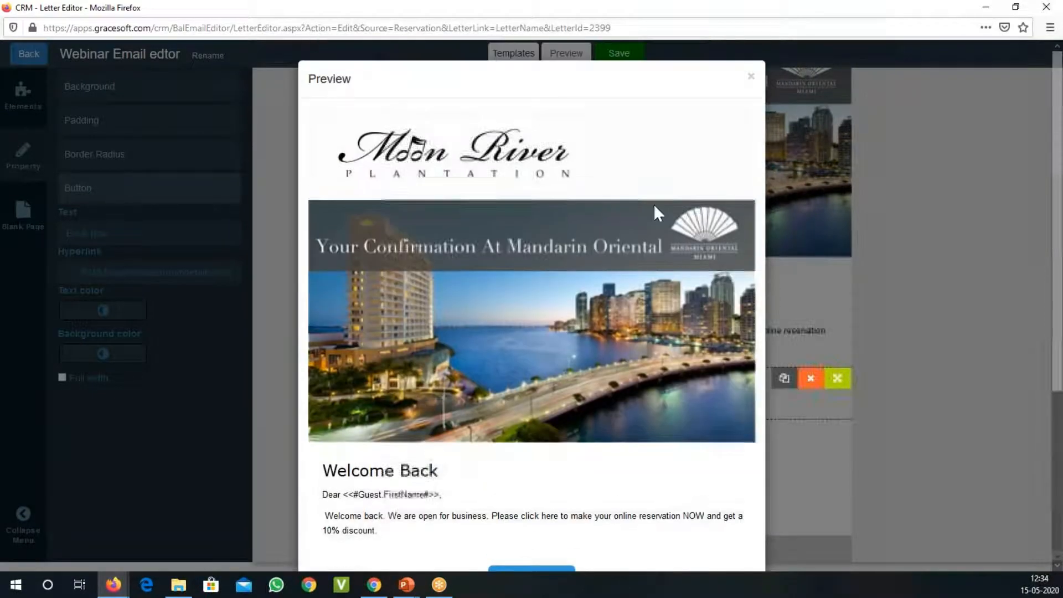
scroll(715, 487, down, 5)
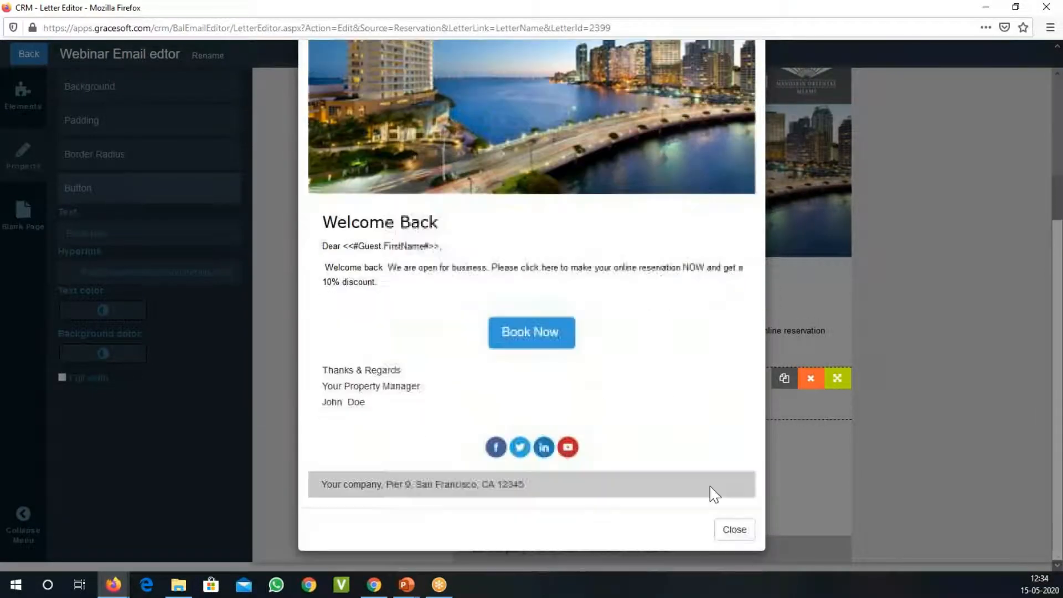
click(737, 531)
click(618, 53)
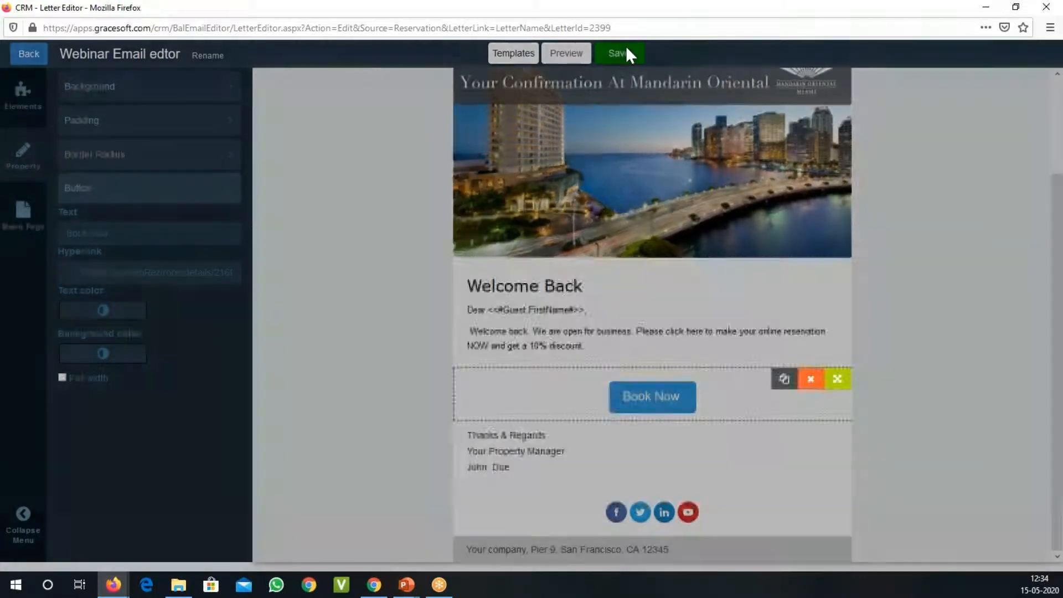
click(693, 281)
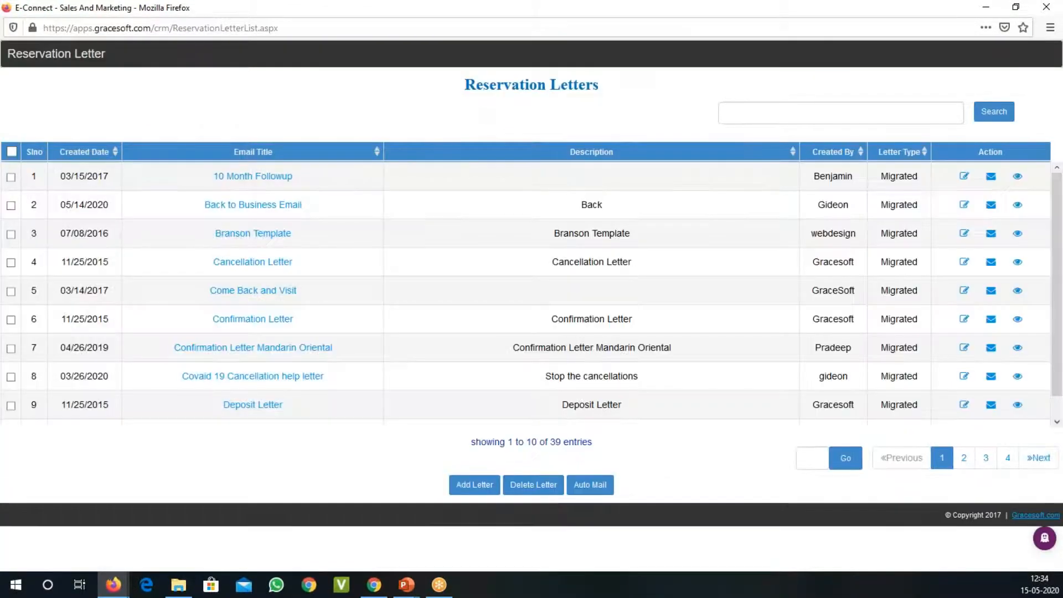
Step: Sort the reservation letters by newest created date and open the email merge page for "Webinar Email edtor"
click(84, 156)
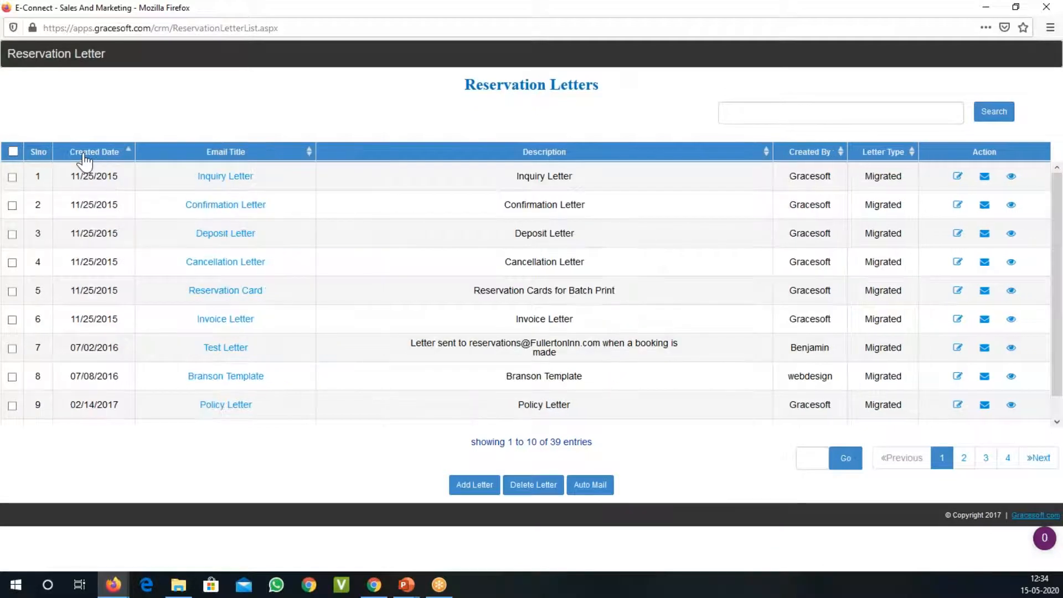
click(84, 156)
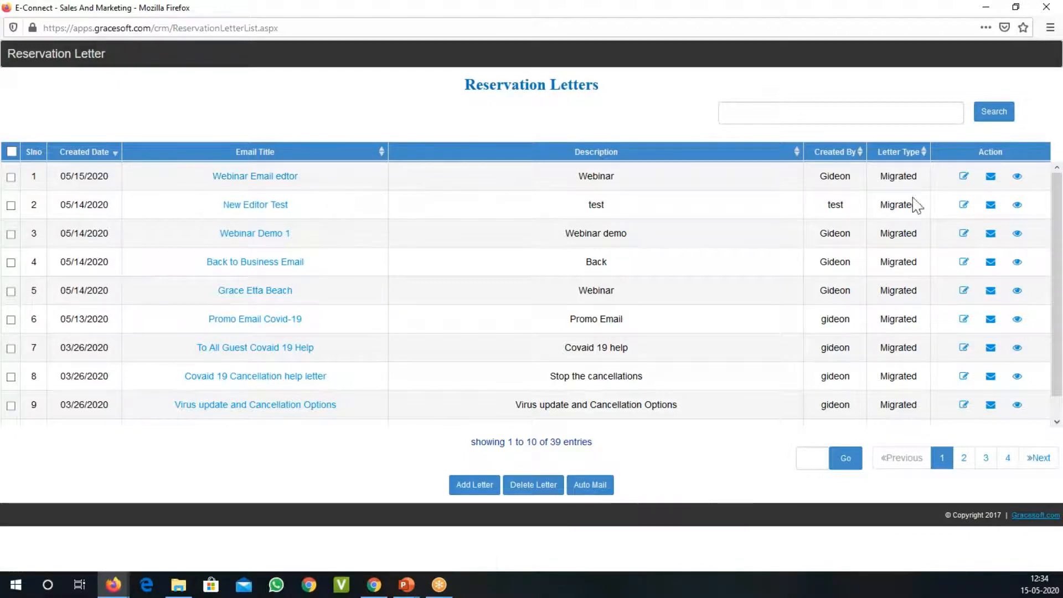
click(991, 178)
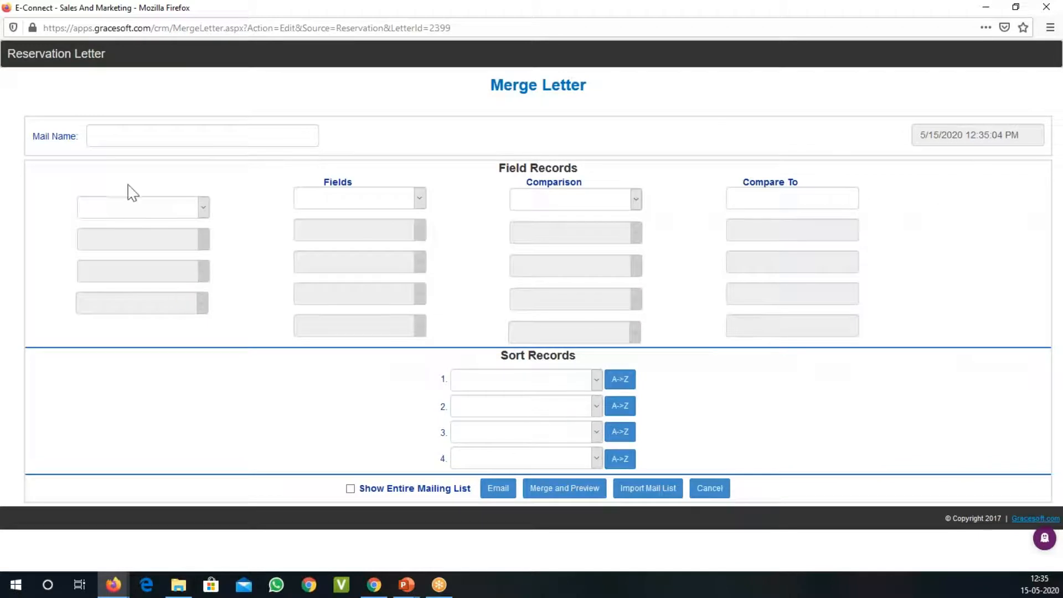
drag(491, 85, 586, 86)
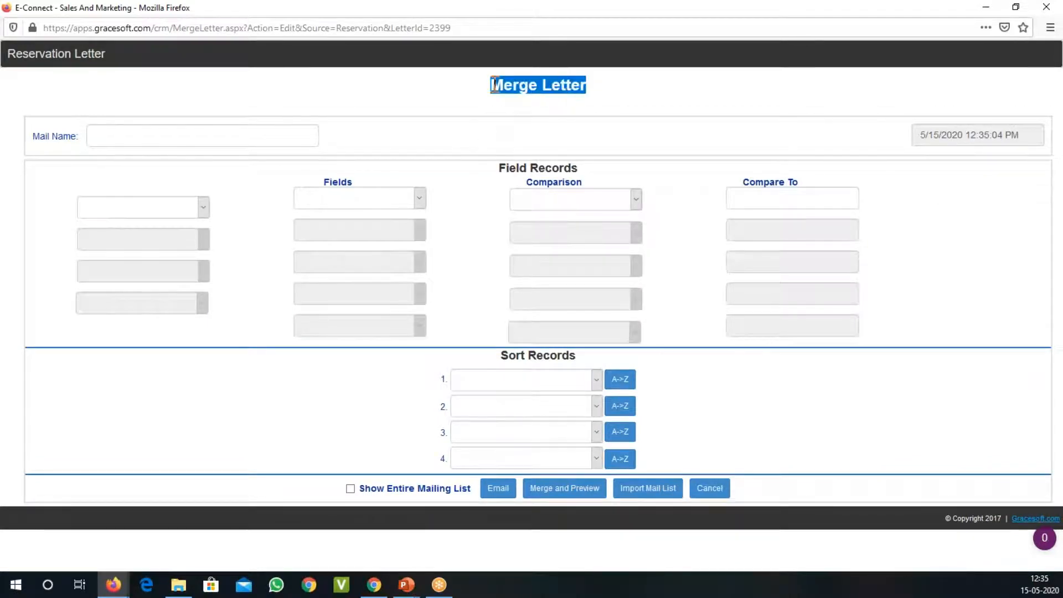
Step: Name the merge mailing "Webinar Email editor"
click(223, 134)
text(Webinar oll)
key(BackSpace)
key(BackSpace)
key(BackSpace)
text(Email edit)
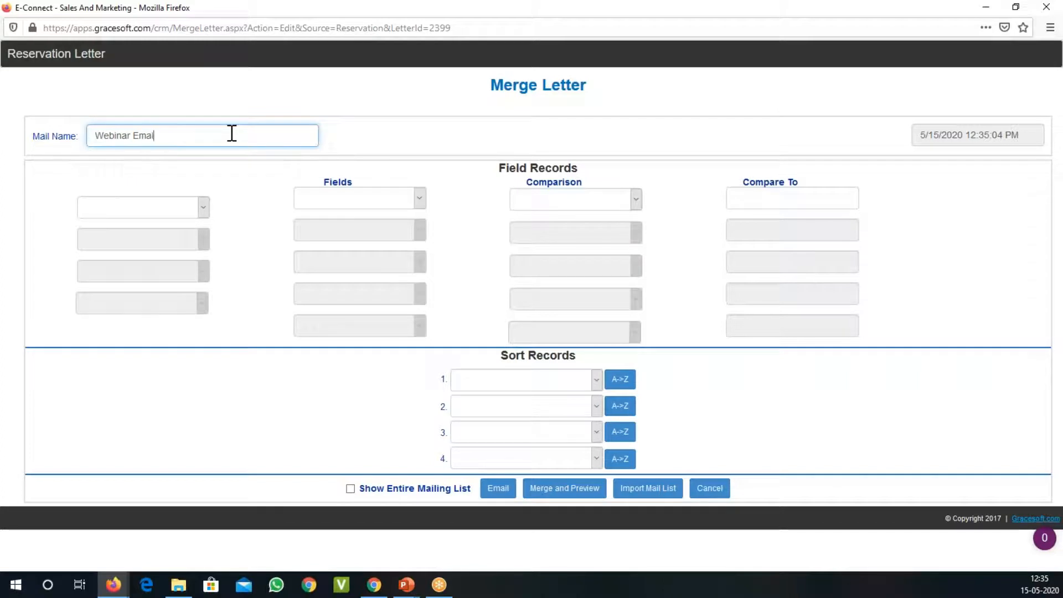
text(or)
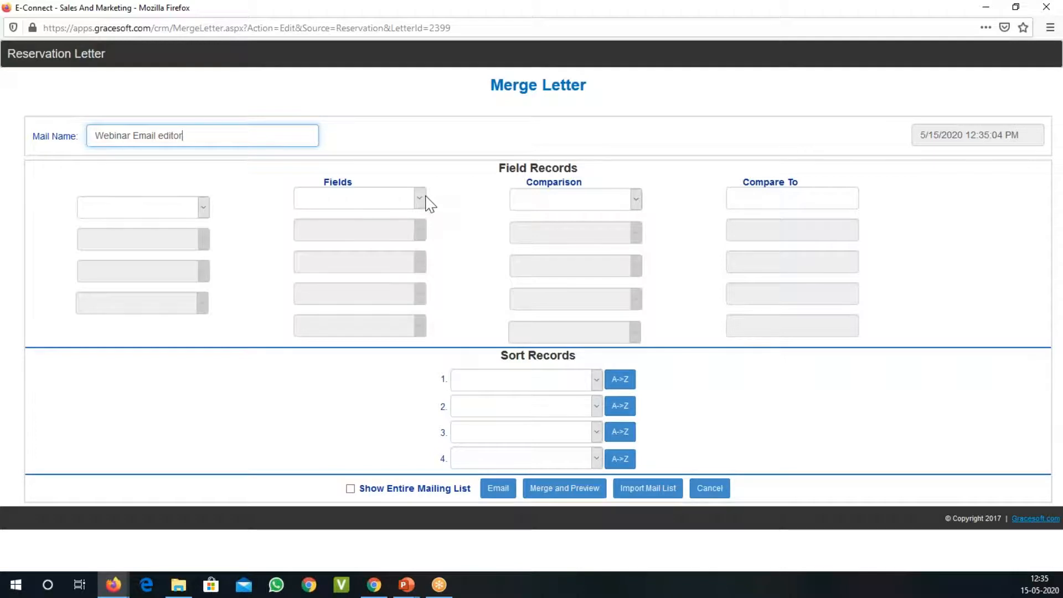
Step: Filter the mailing's records to guests whose Arr_date is Greater Than 1/1/2020
click(421, 201)
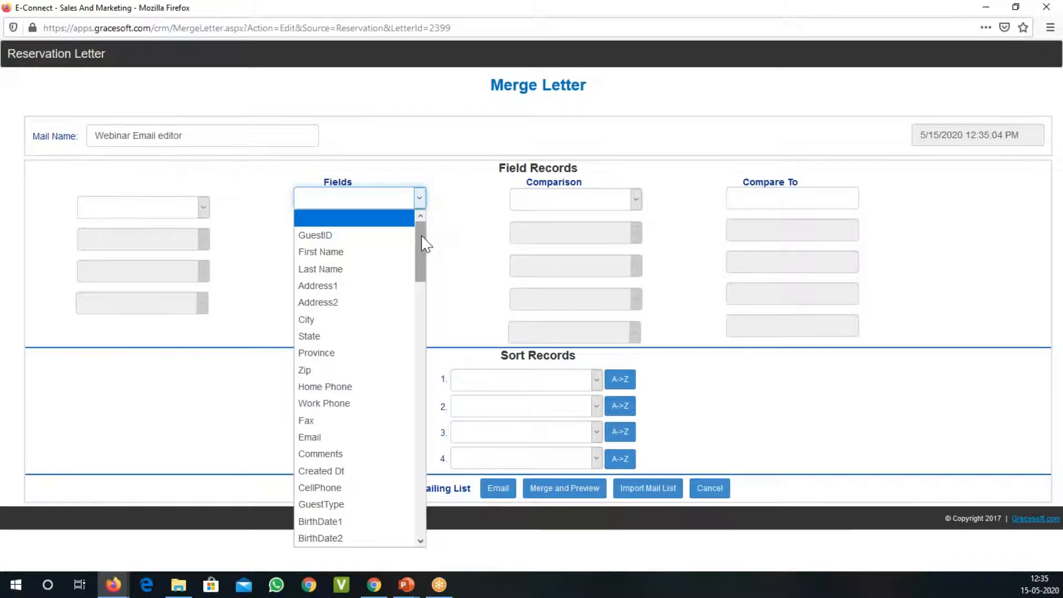
drag(422, 236, 402, 316)
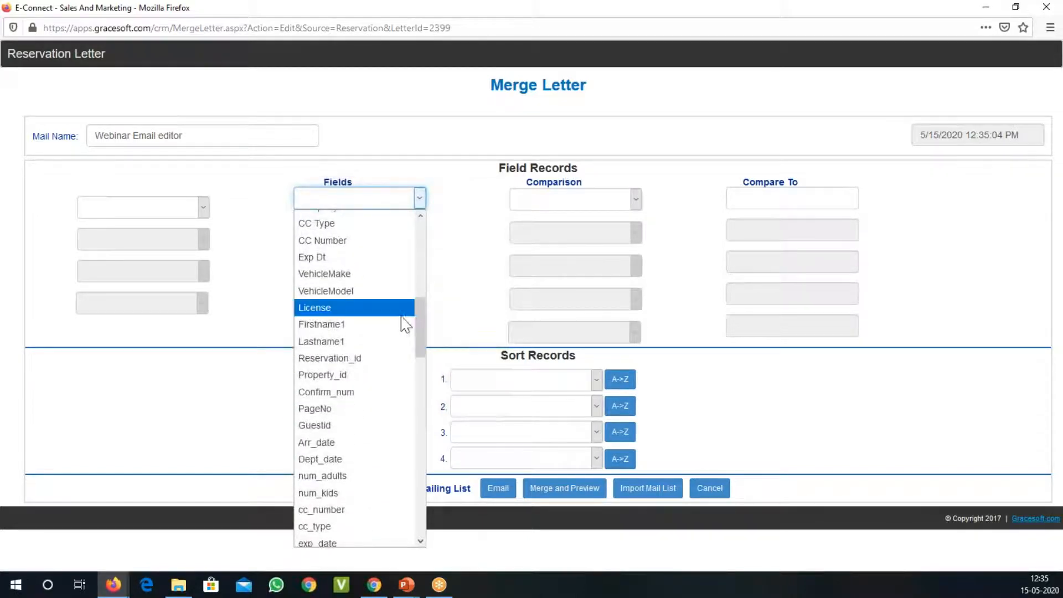
click(367, 443)
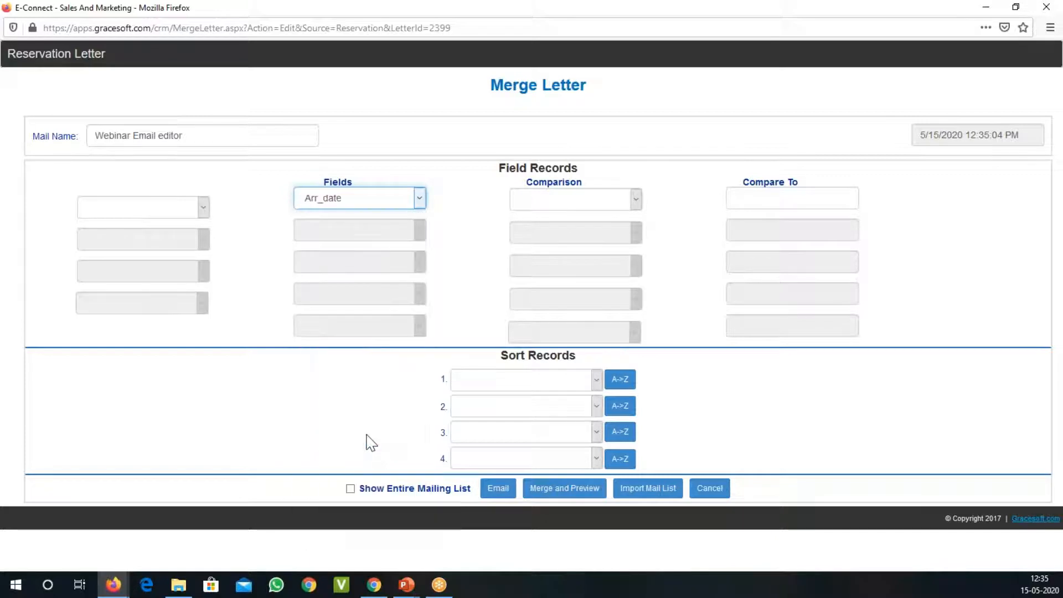
click(637, 201)
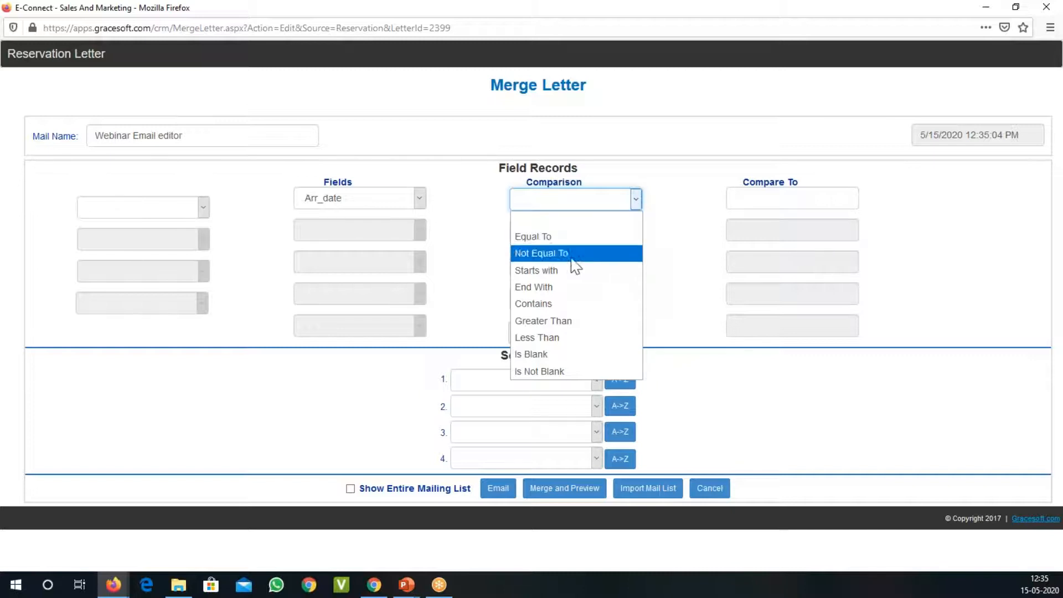
click(559, 322)
click(780, 201)
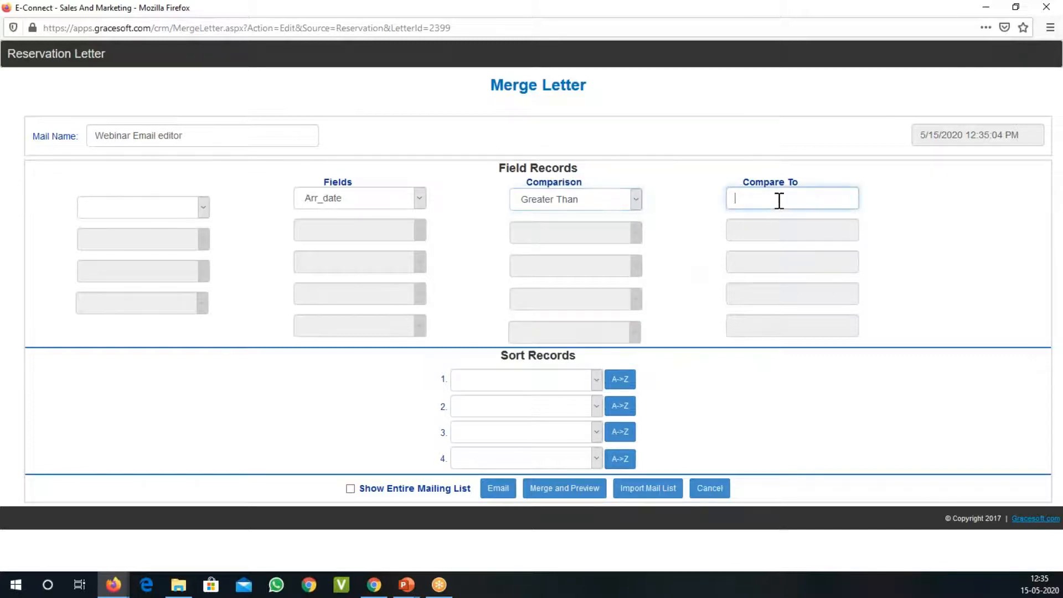
text(1/1/2020)
click(420, 199)
click(419, 200)
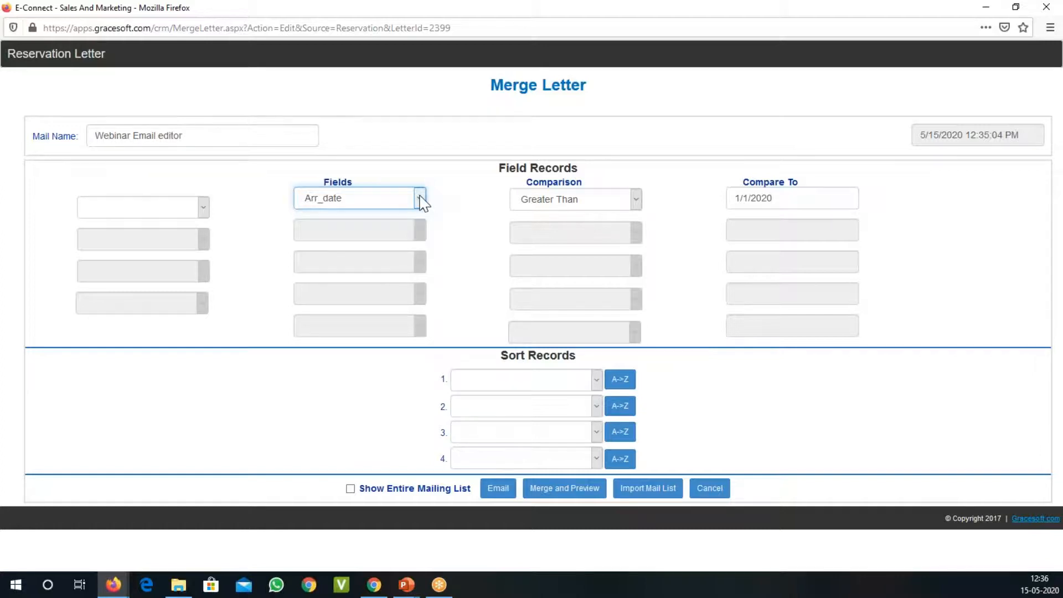
click(203, 211)
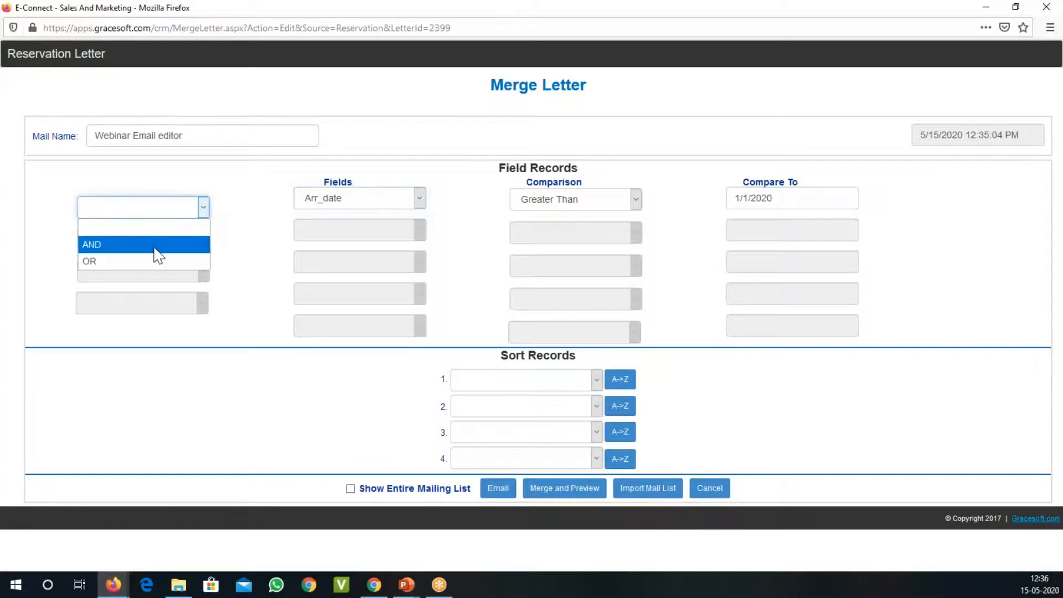
click(153, 248)
click(203, 208)
click(189, 232)
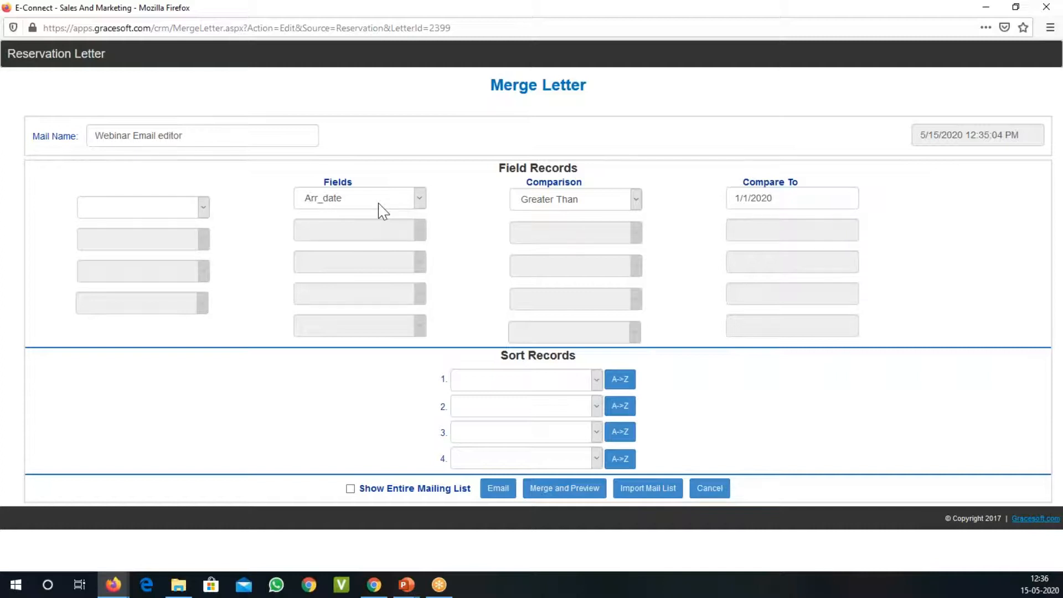
Step: Open the email mail list for the filtered records and look through all the recipients
click(495, 489)
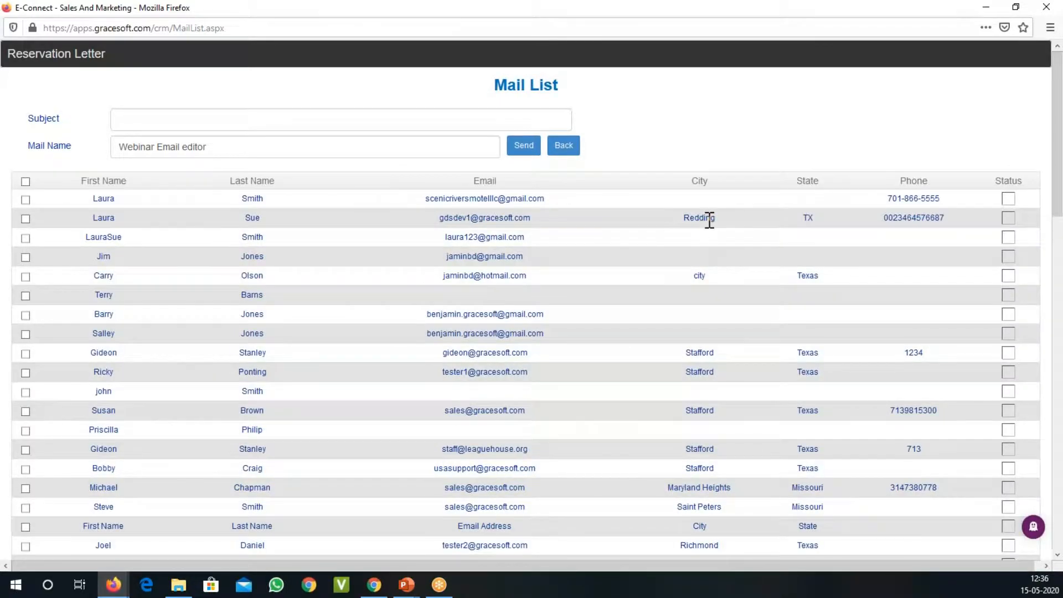
scroll(707, 219, down, 3)
scroll(715, 225, down, 10)
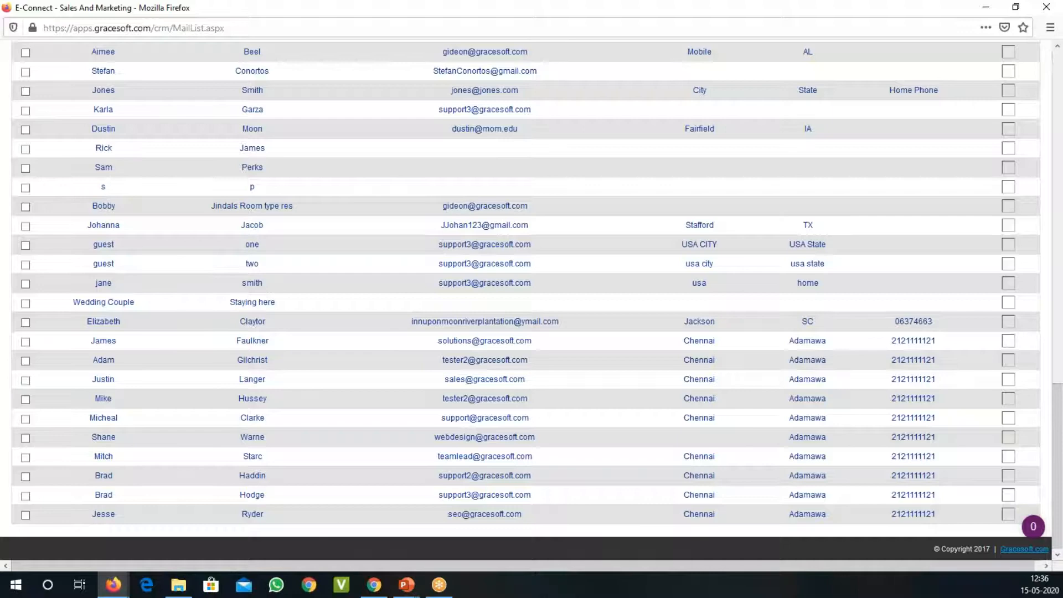
scroll(532, 299, up, 15)
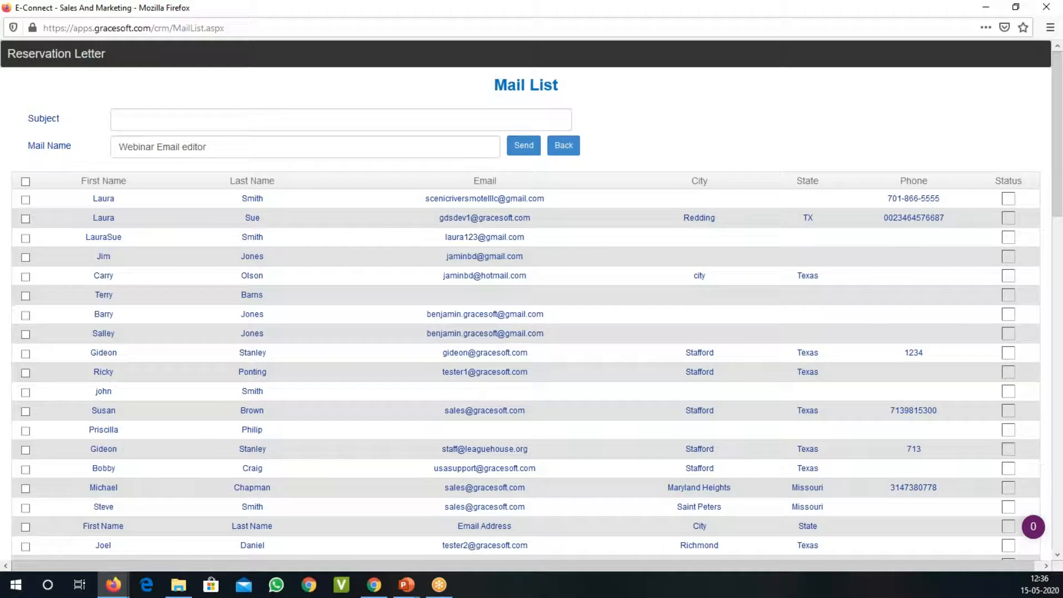
Step: Set the email subject to "Welcome back email from Inn on the River"
click(304, 120)
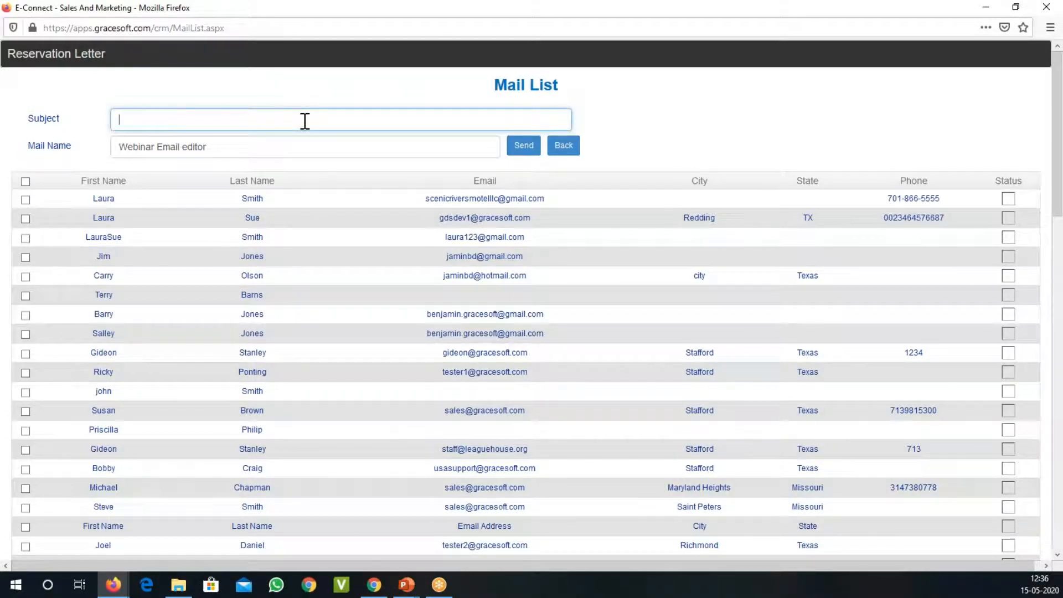
double_click(43, 118)
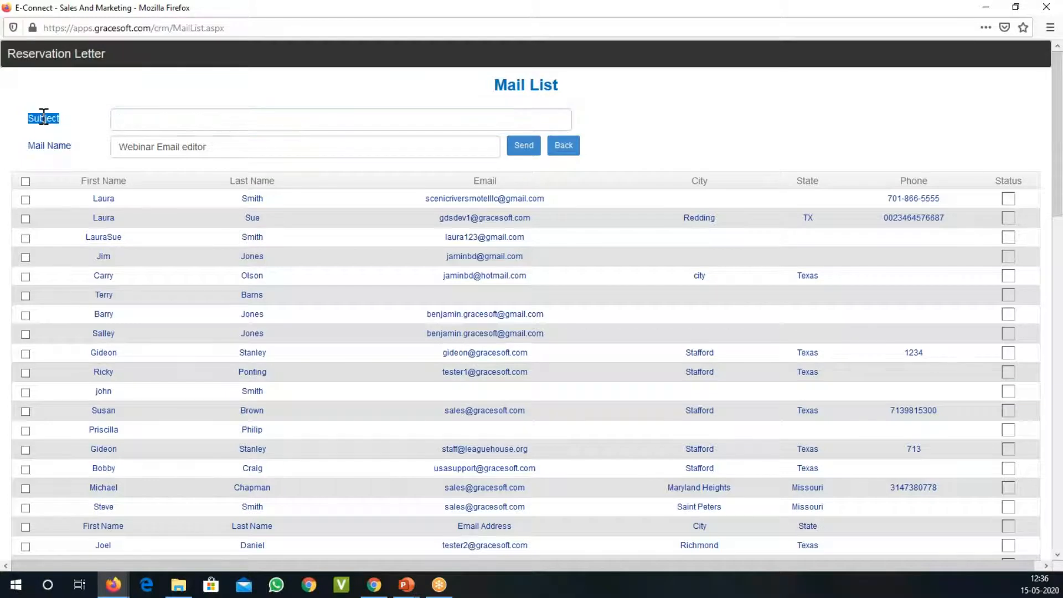
click(181, 125)
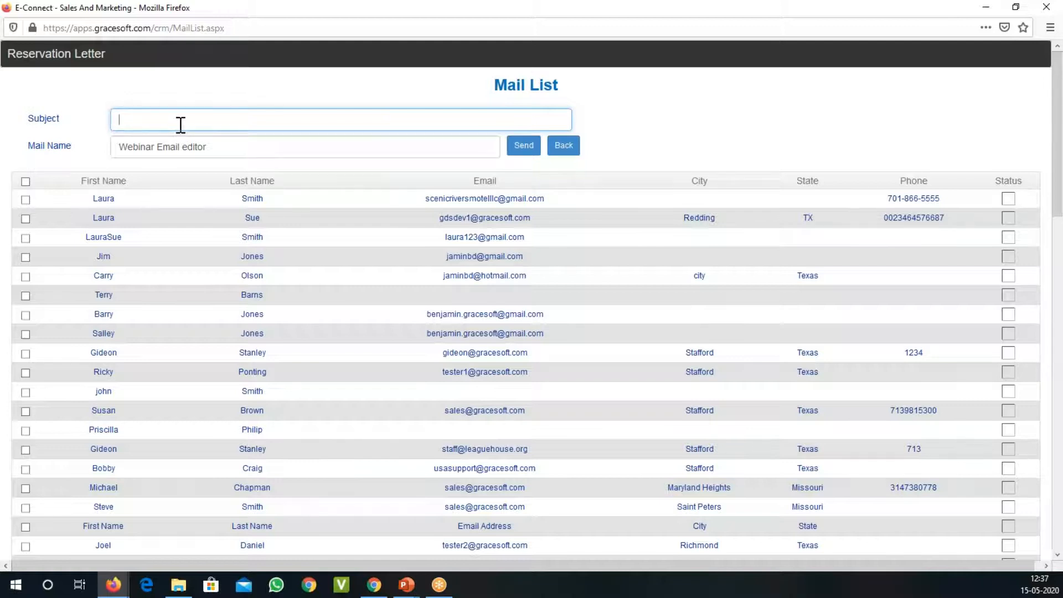
text(W)
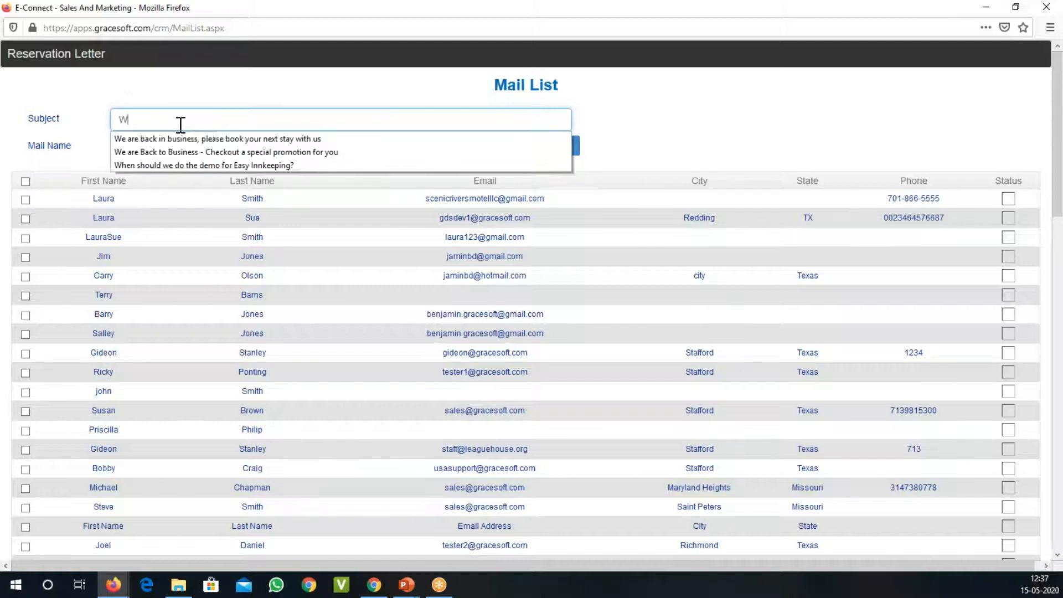
text(elc)
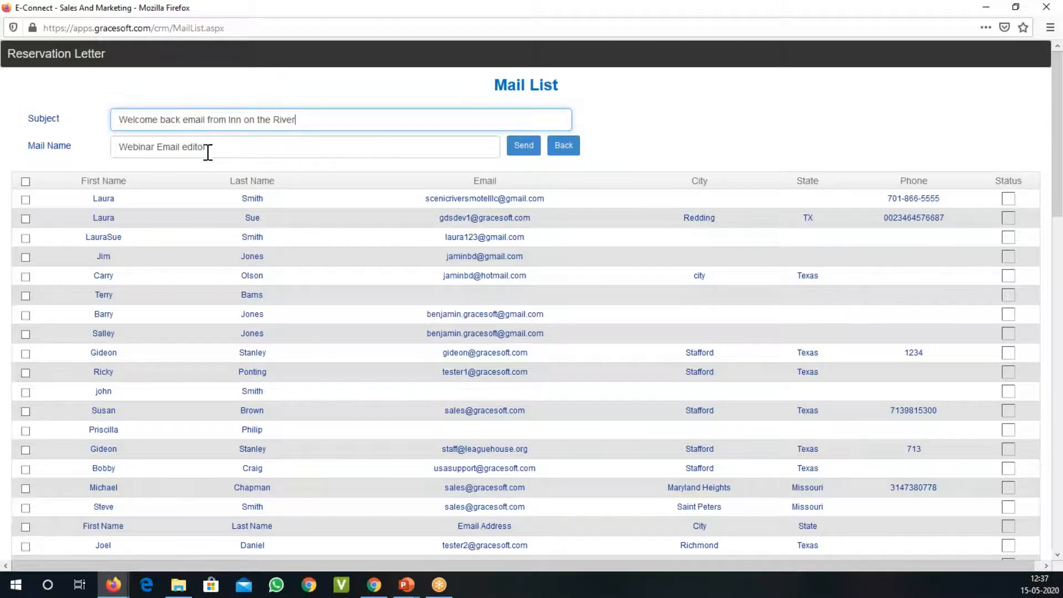
double_click(59, 145)
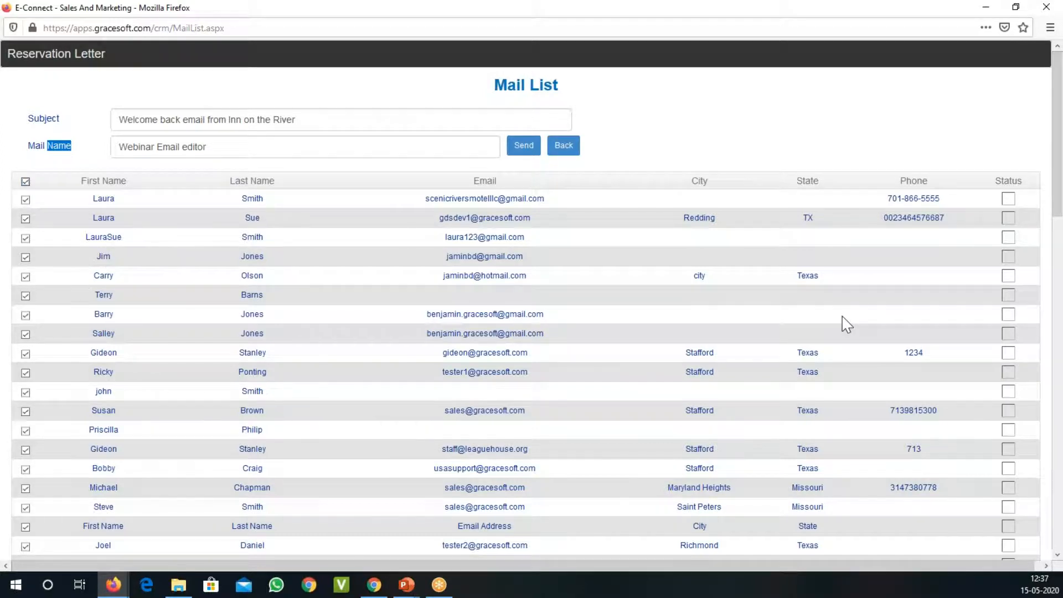
Step: Select all guests in the mail list except the first, fourth, fifth and 22nd recipients
click(26, 257)
click(26, 200)
scroll(517, 240, down, 3)
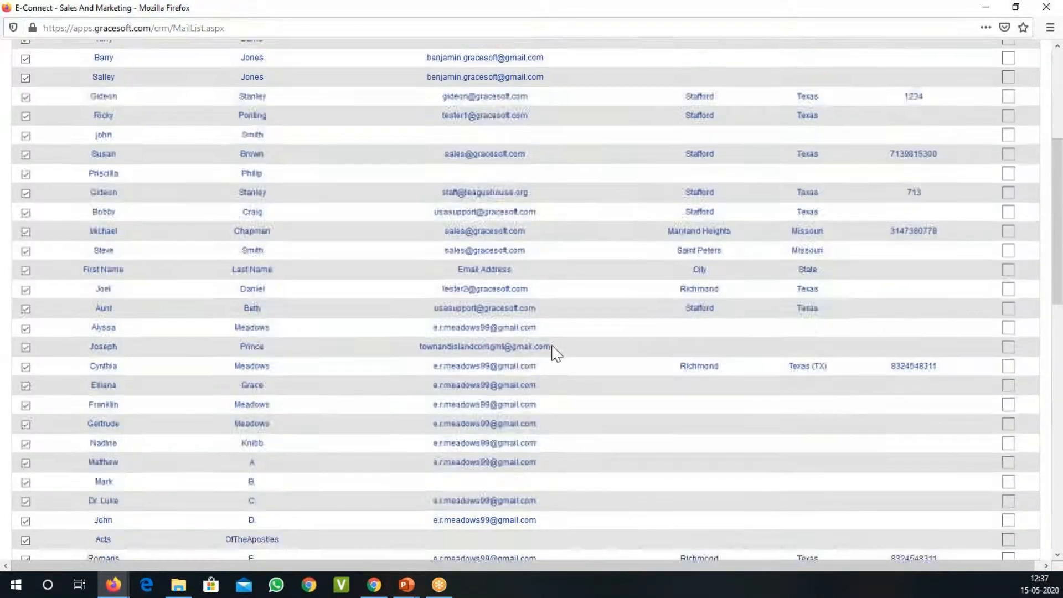
scroll(555, 354, down, 3)
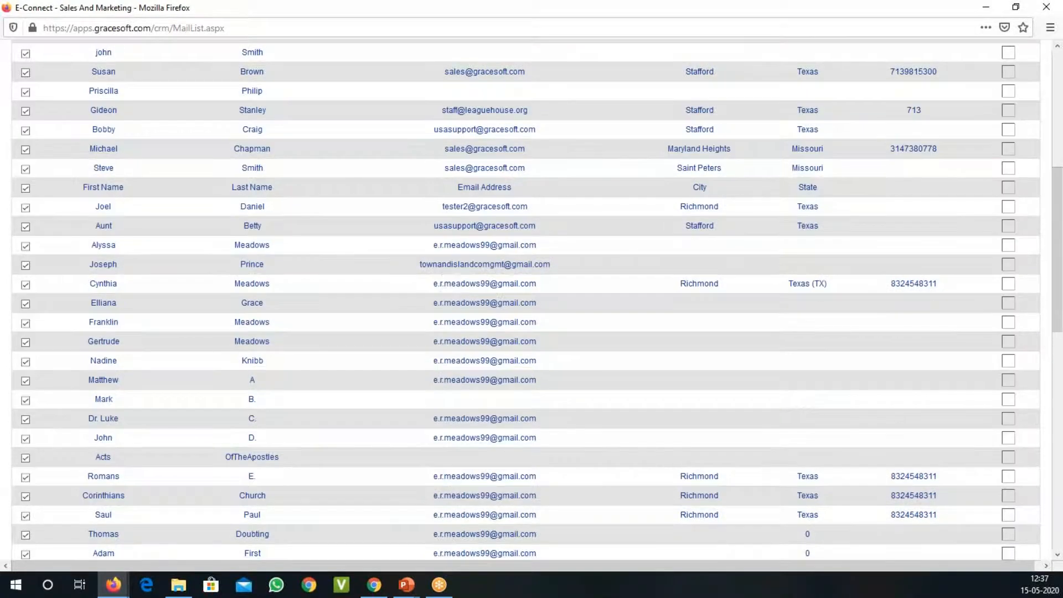
click(25, 265)
Step: Exclude both Fairfield, IA guests, the 45th recipient and the guest from Jackson, SC from the mailing
scroll(304, 468, down, 5)
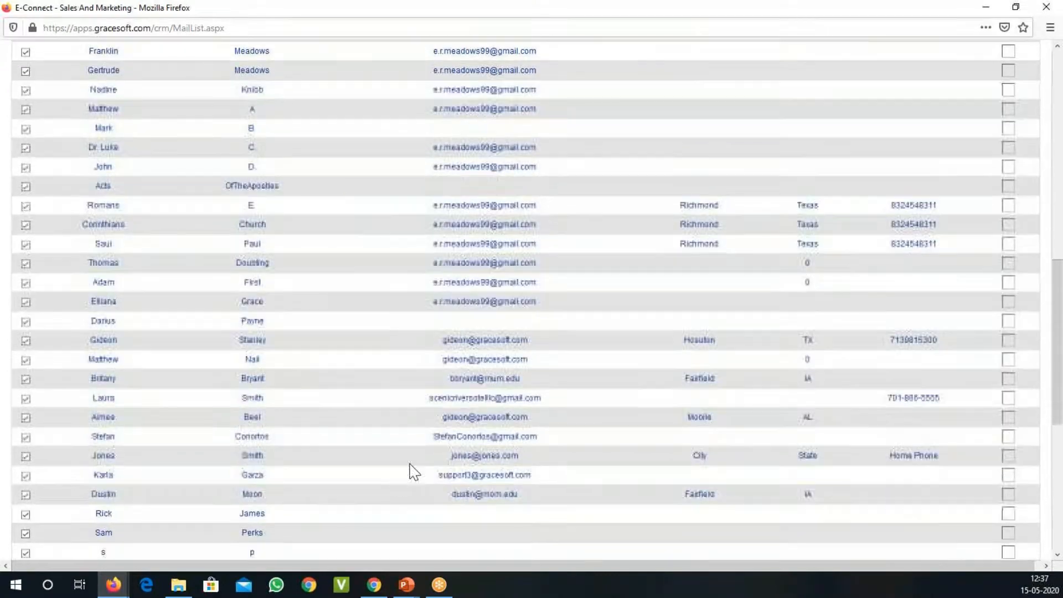
click(25, 380)
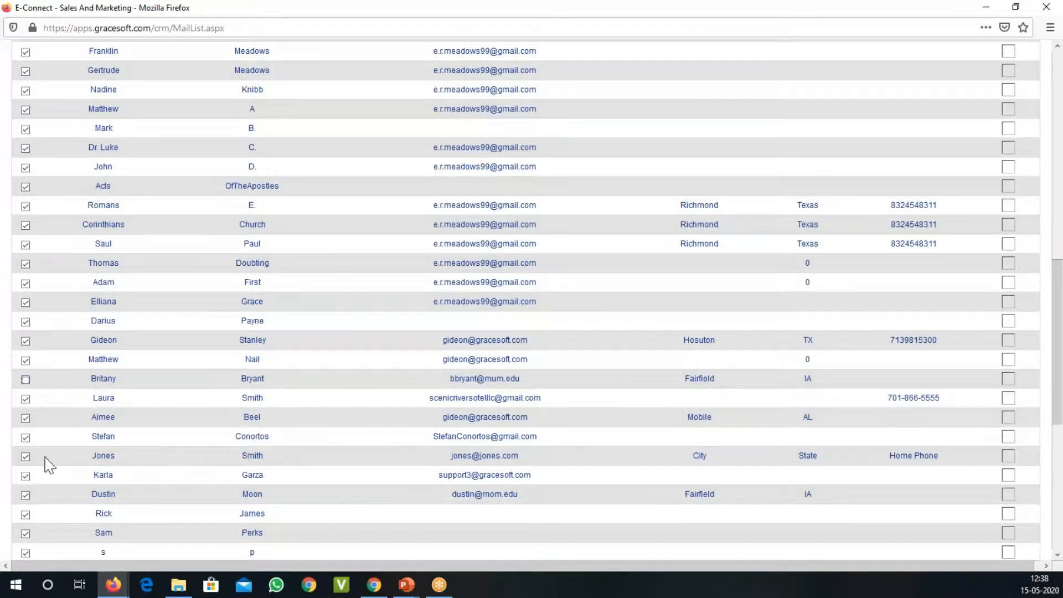
click(25, 437)
scroll(450, 382, down, 6)
click(25, 157)
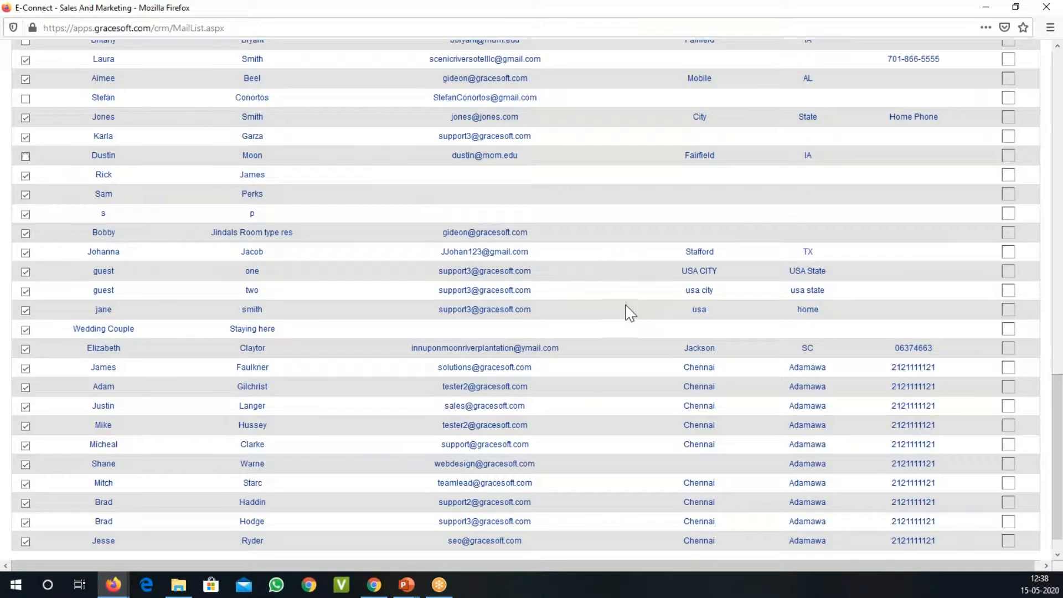
click(25, 349)
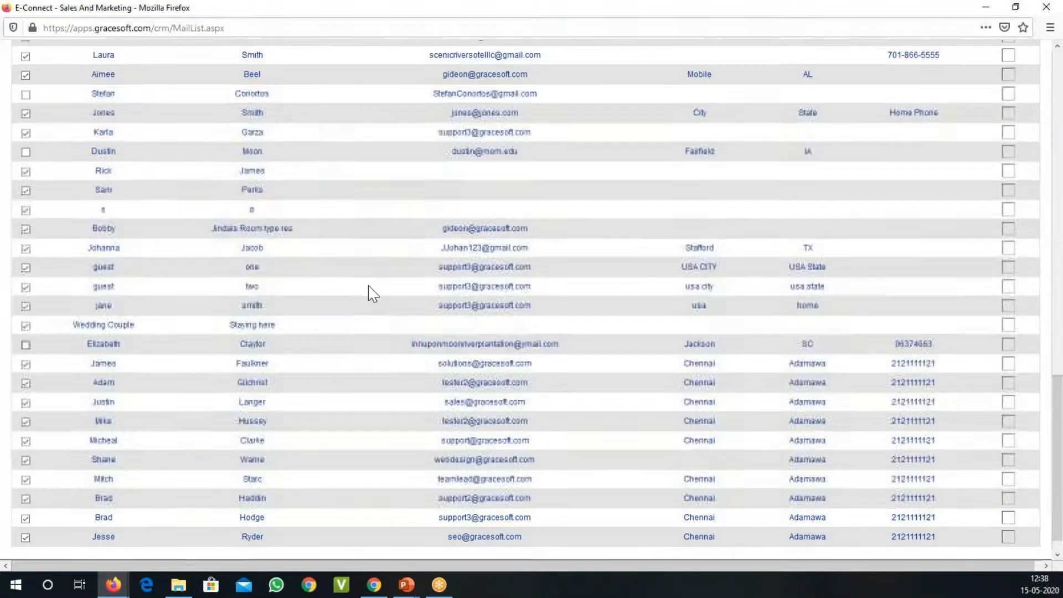
Step: Send the email to the selected guests and check the delivery status down the recipient list
scroll(374, 293, up, 4)
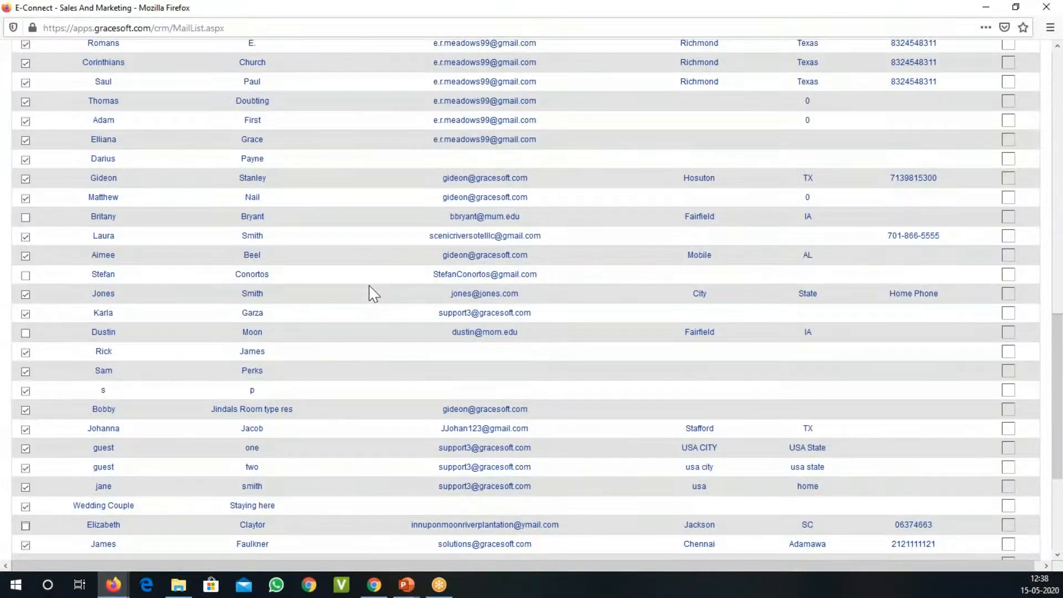
scroll(374, 294, up, 1)
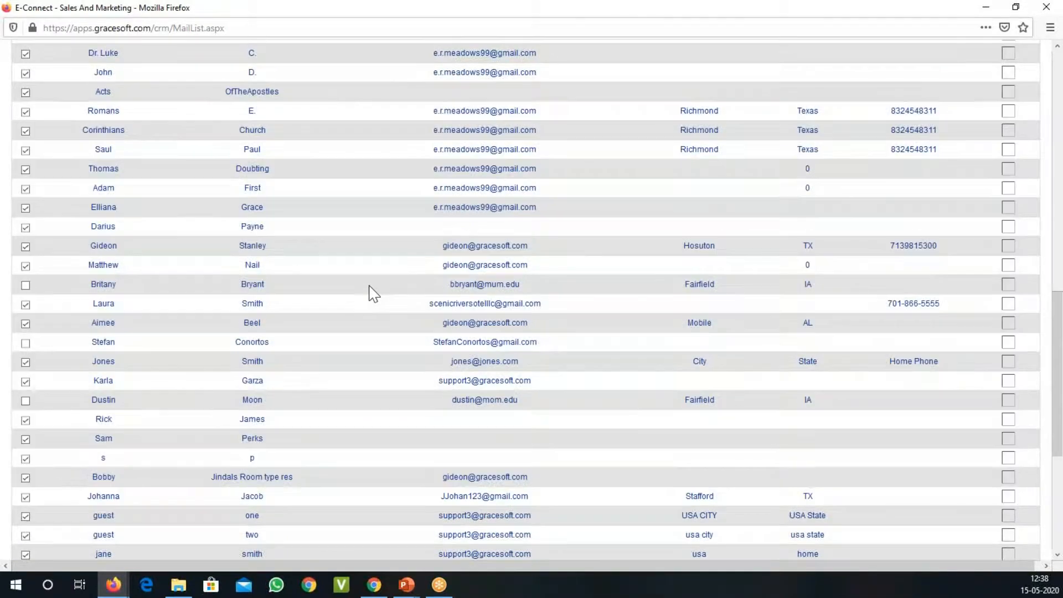
scroll(371, 284, up, 8)
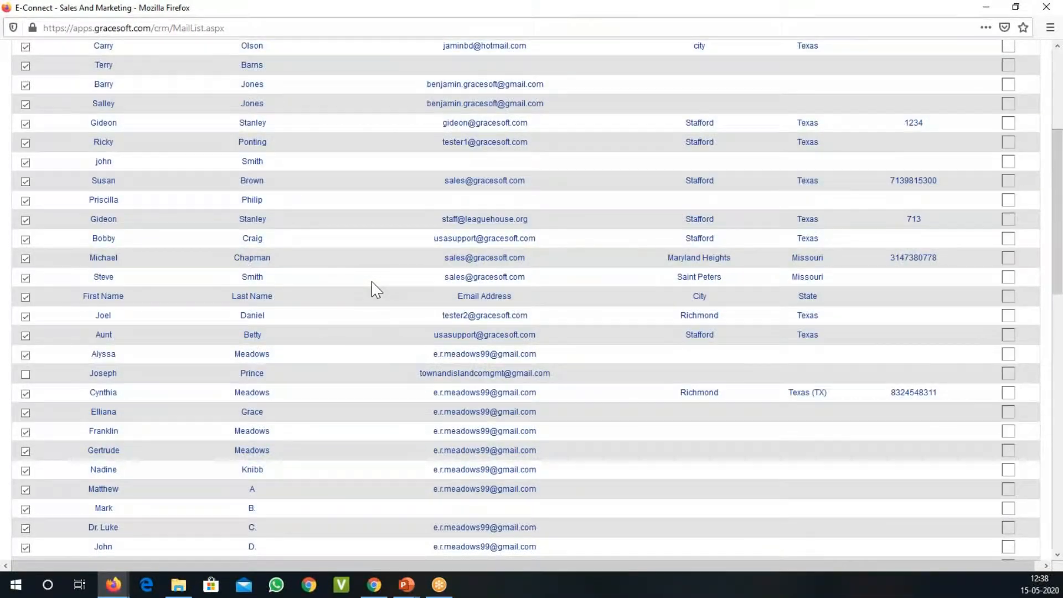
scroll(377, 288, up, 5)
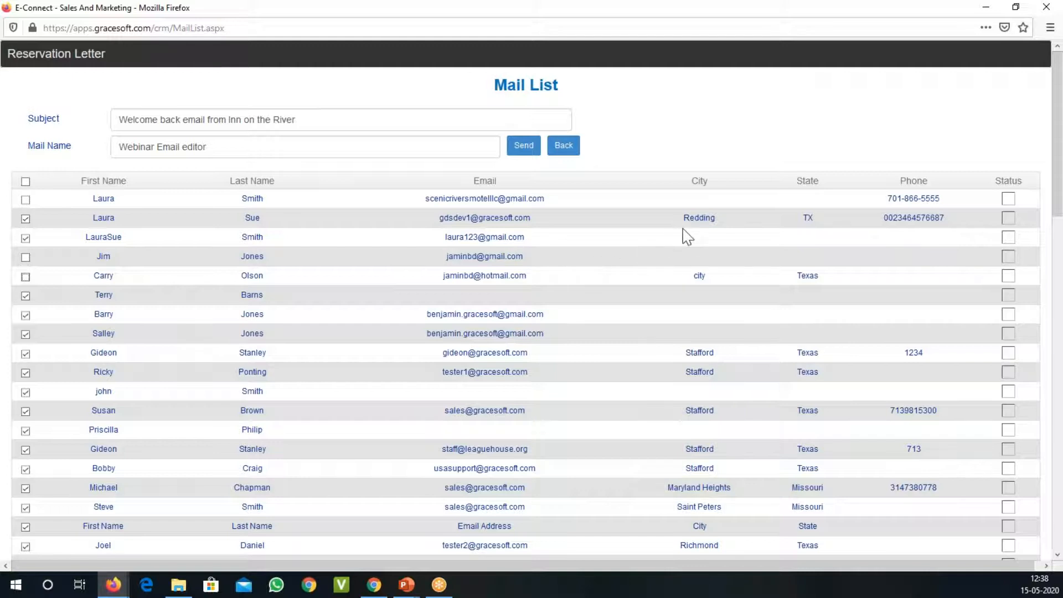
click(524, 153)
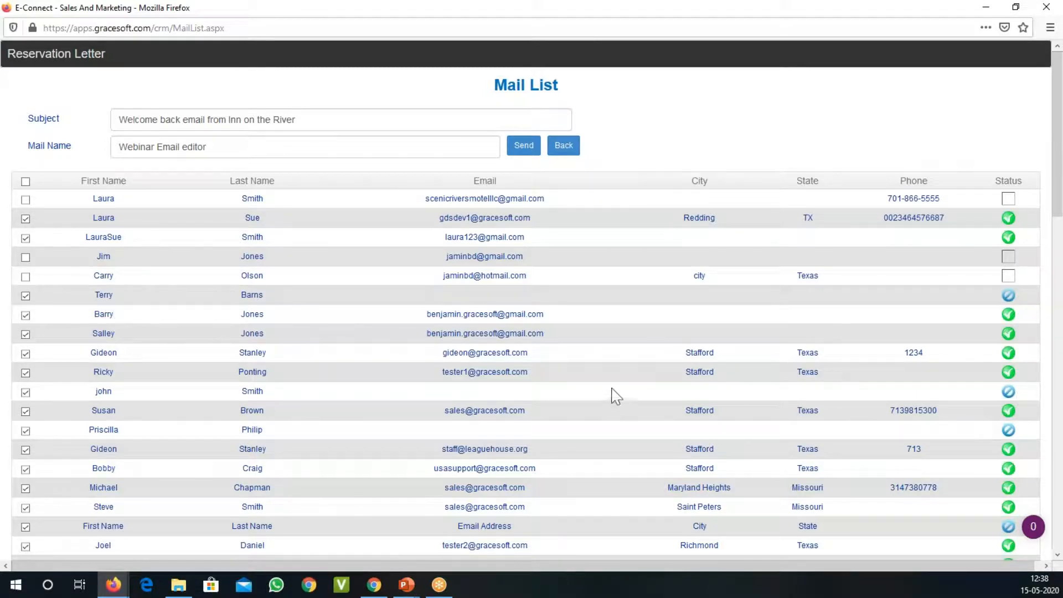
scroll(788, 408, down, 10)
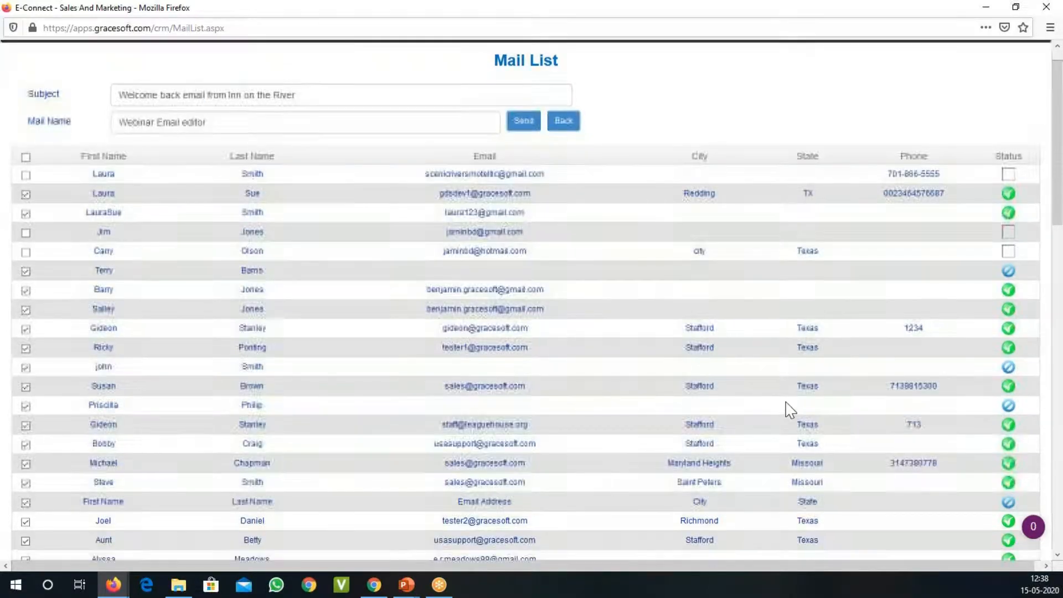
scroll(853, 420, down, 10)
scroll(850, 418, up, 20)
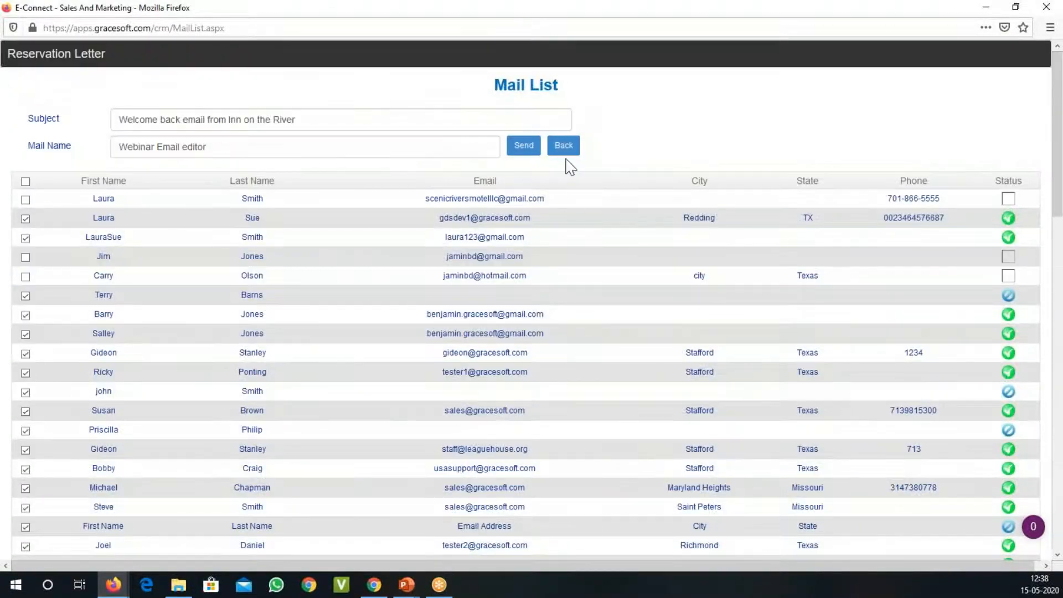
scroll(781, 343, down, 6)
scroll(785, 346, down, 5)
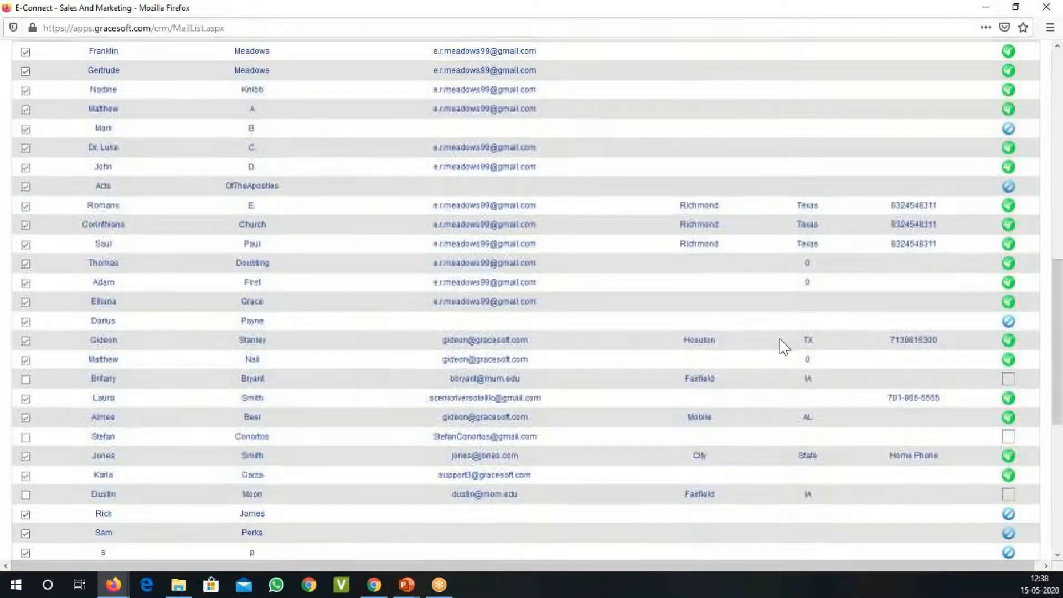
scroll(629, 185, up, 11)
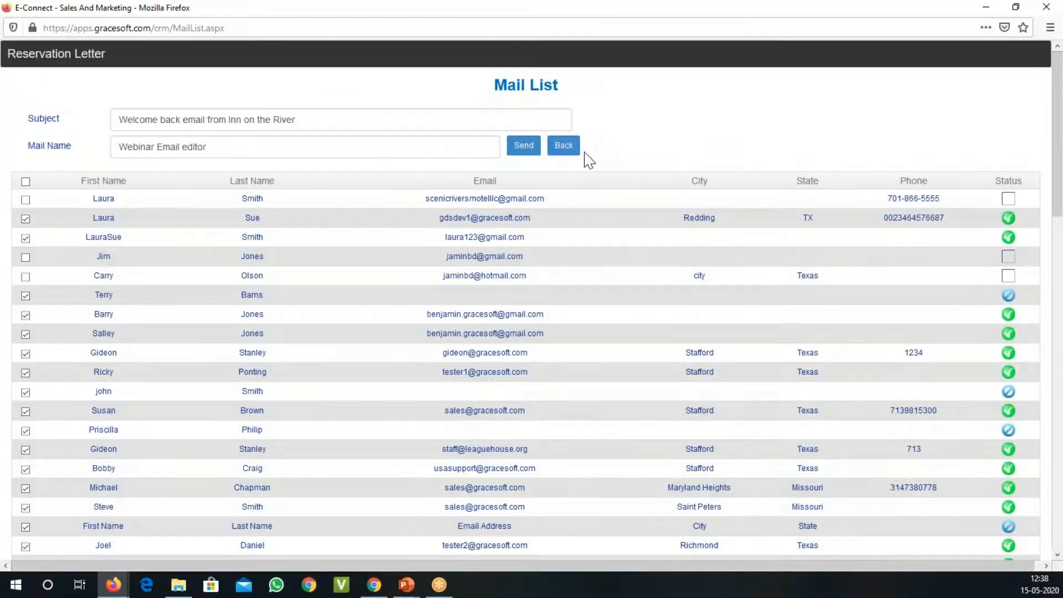
Step: Leave the mail list and merge page for the reservation letters, and sort them by newest created date
click(564, 146)
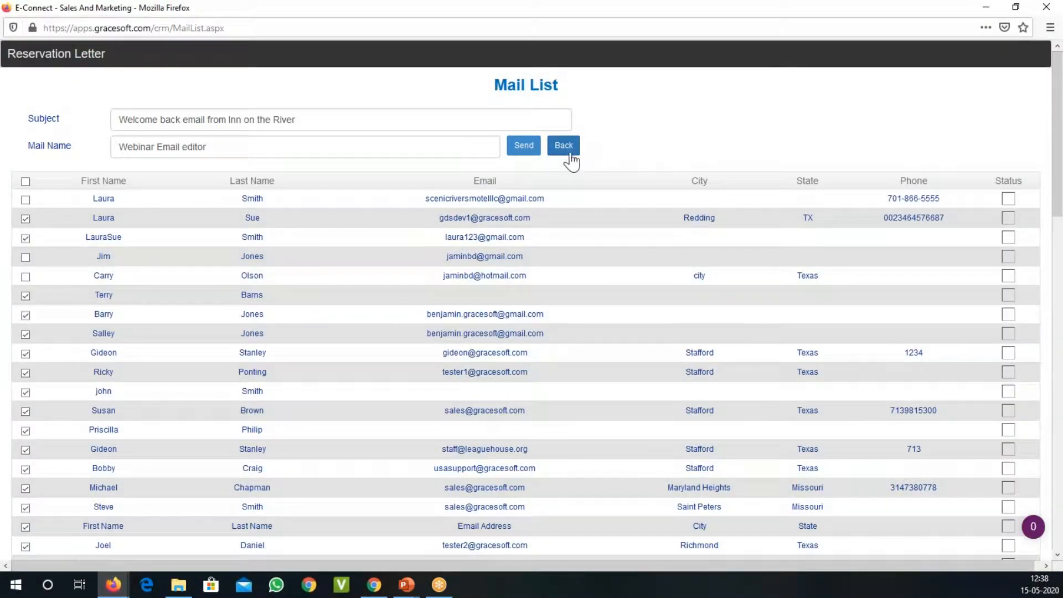
click(568, 151)
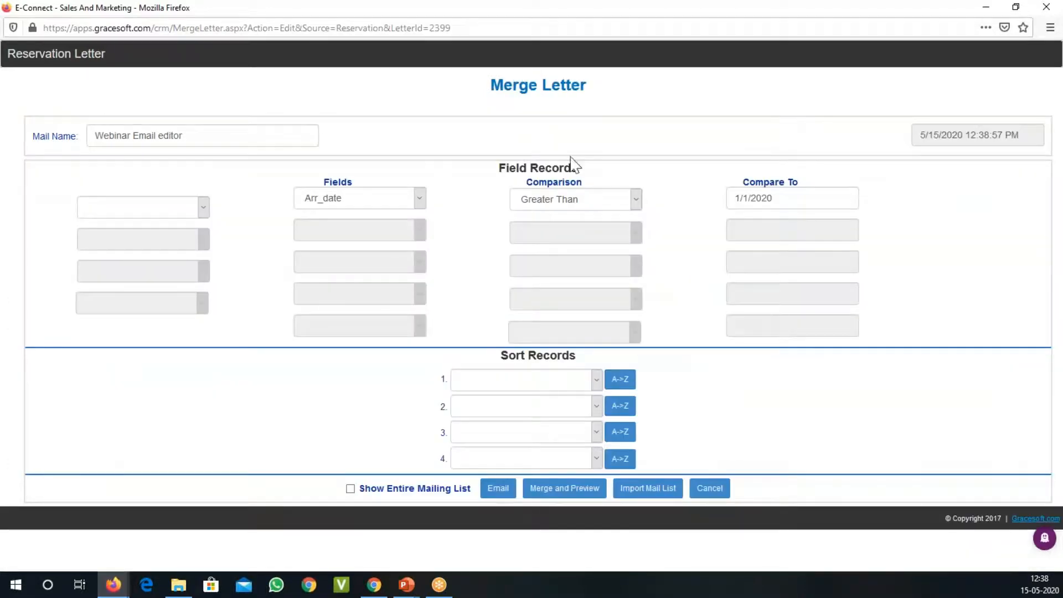
click(710, 489)
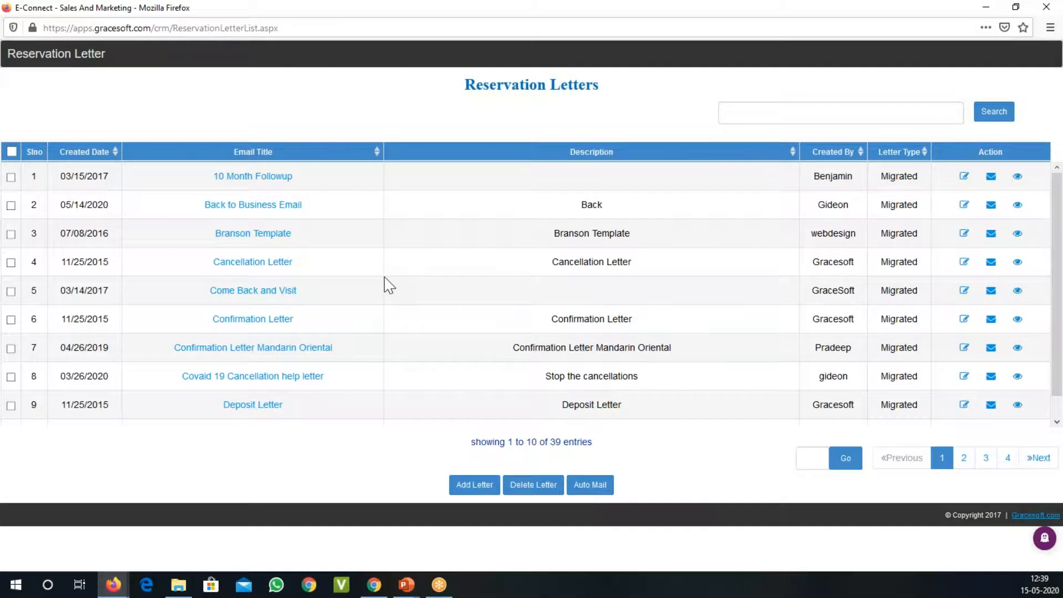
click(94, 155)
click(94, 155)
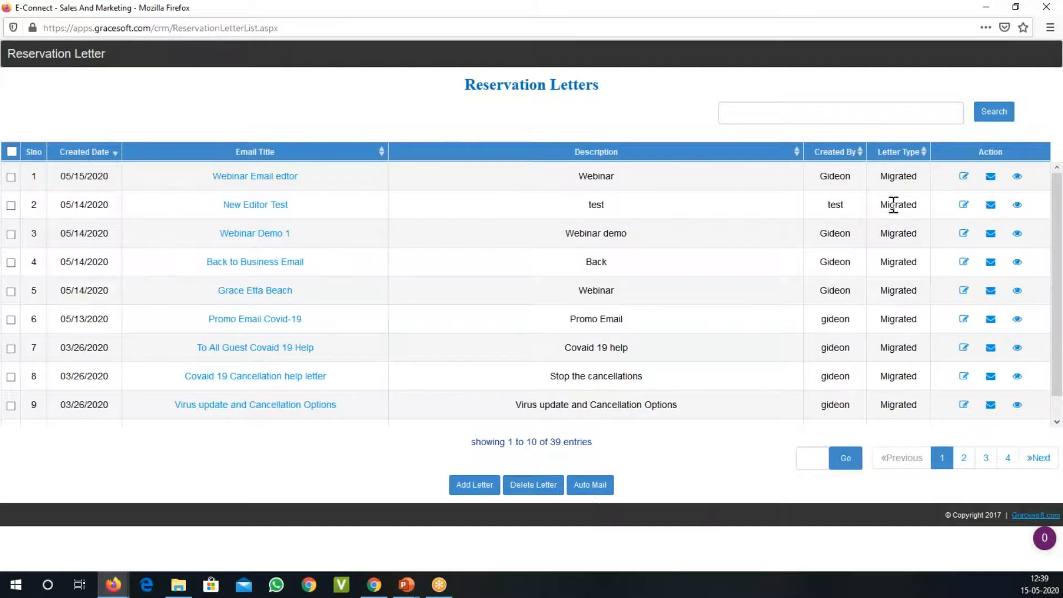
Step: Close the Reservation Letters window and switch to the property management Home Page
double_click(929, 15)
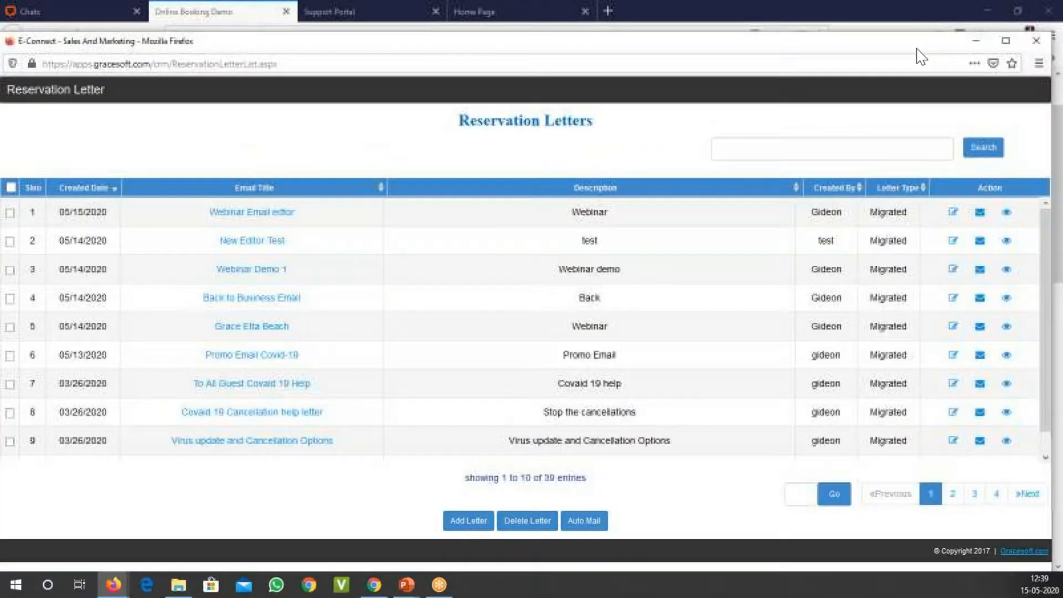
click(1035, 44)
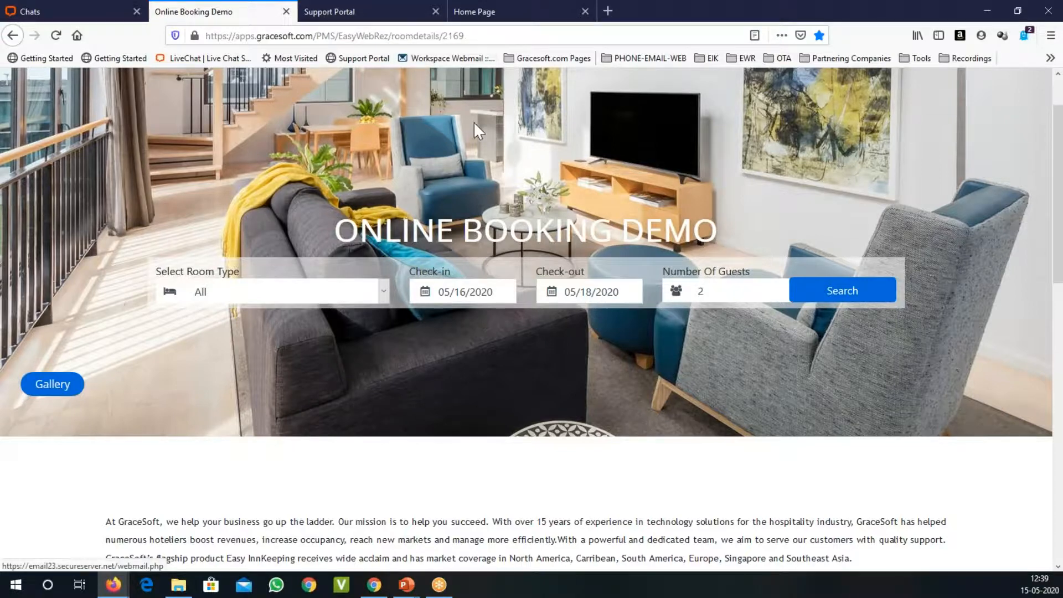
key(ctrl+Tab)
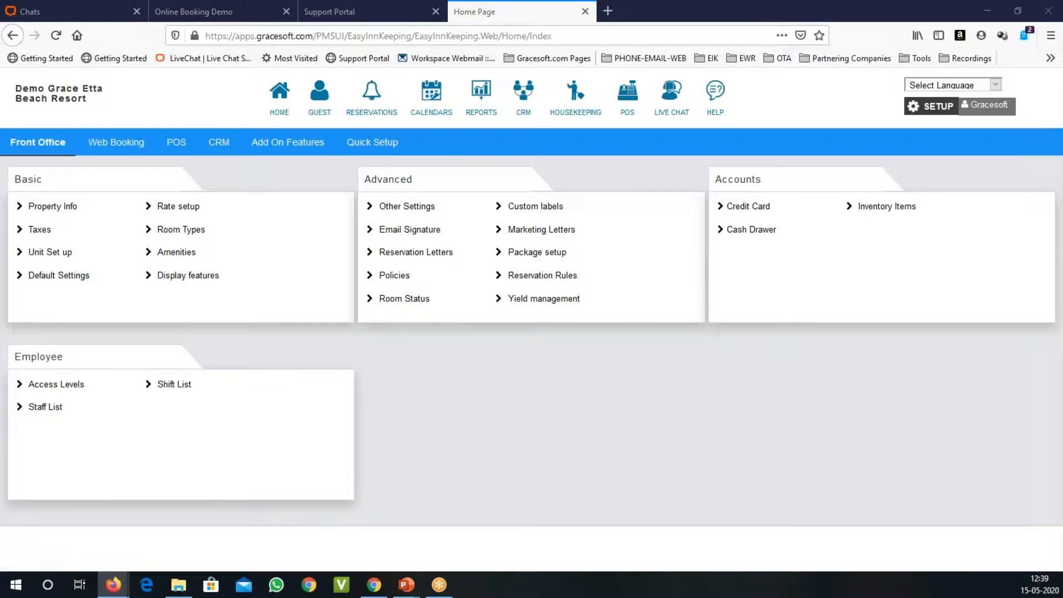
Step: Bring the E-Connect Marketing Letters window into full view and open the Mass Email Report
drag(1062, 80, 471, 78)
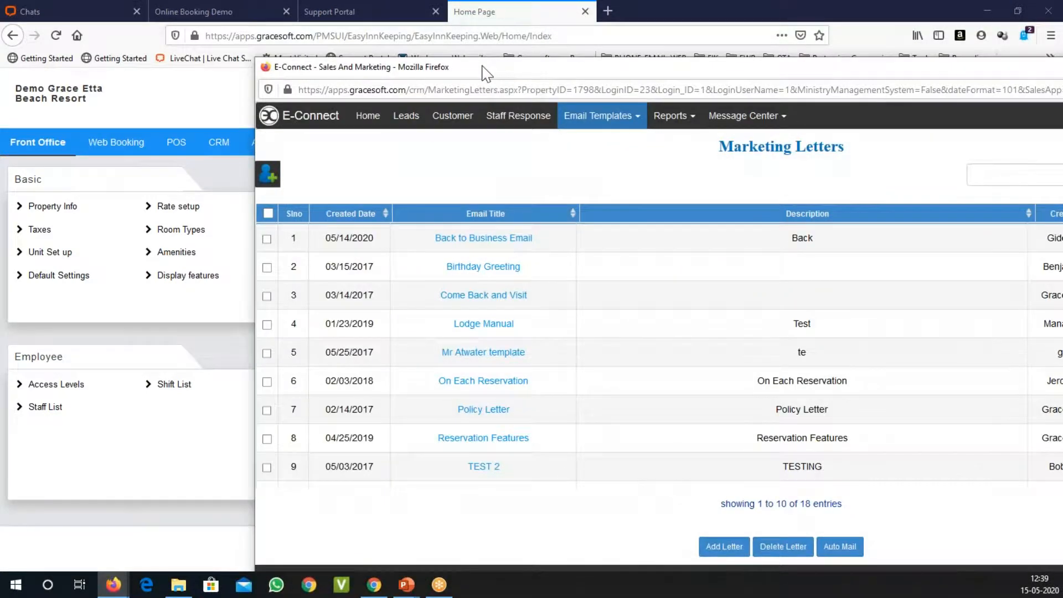
double_click(483, 66)
click(416, 53)
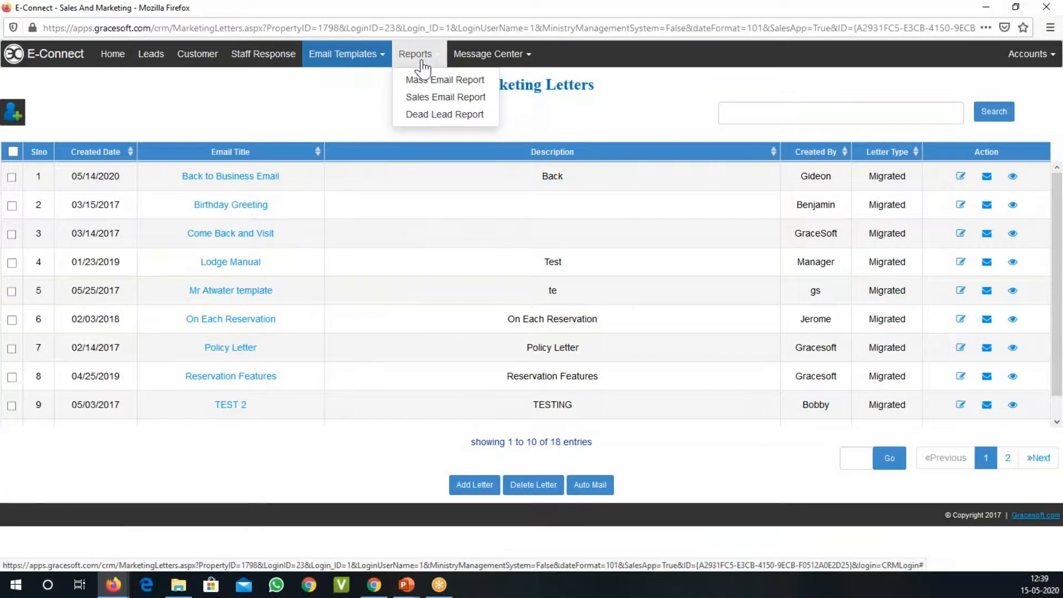
click(437, 81)
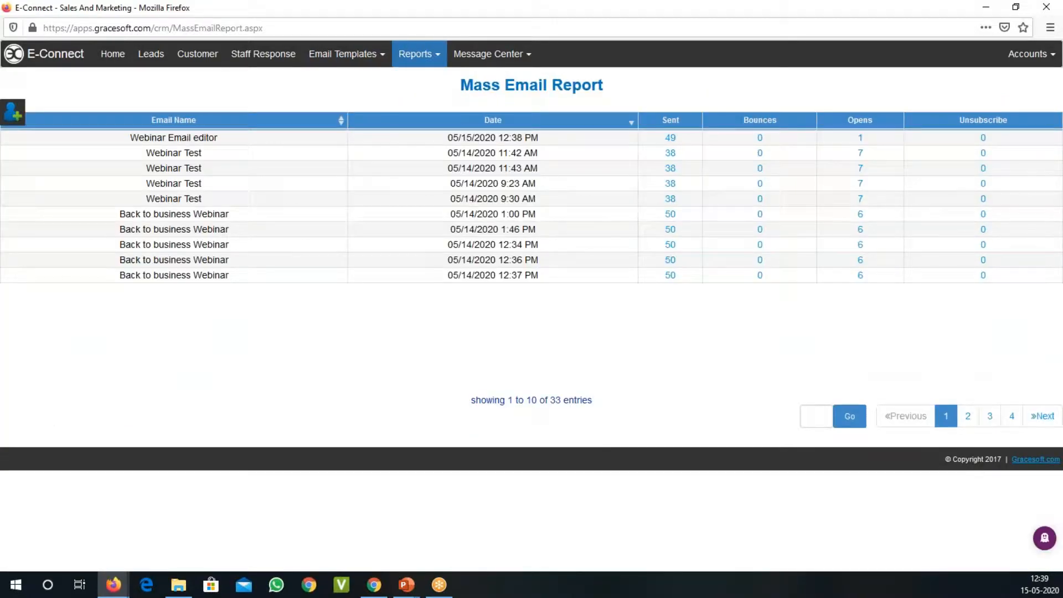
Step: Check the sent recipients of the 05/15/2020 "Webinar Email editor" mailing, and return to the report overview
drag(144, 142, 225, 145)
drag(448, 137, 504, 138)
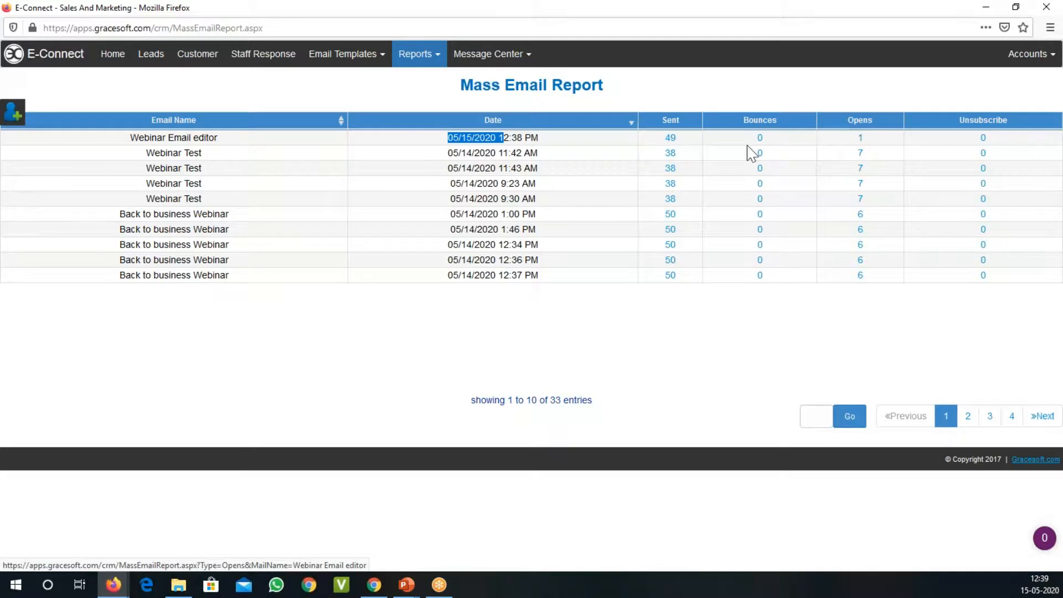
click(671, 141)
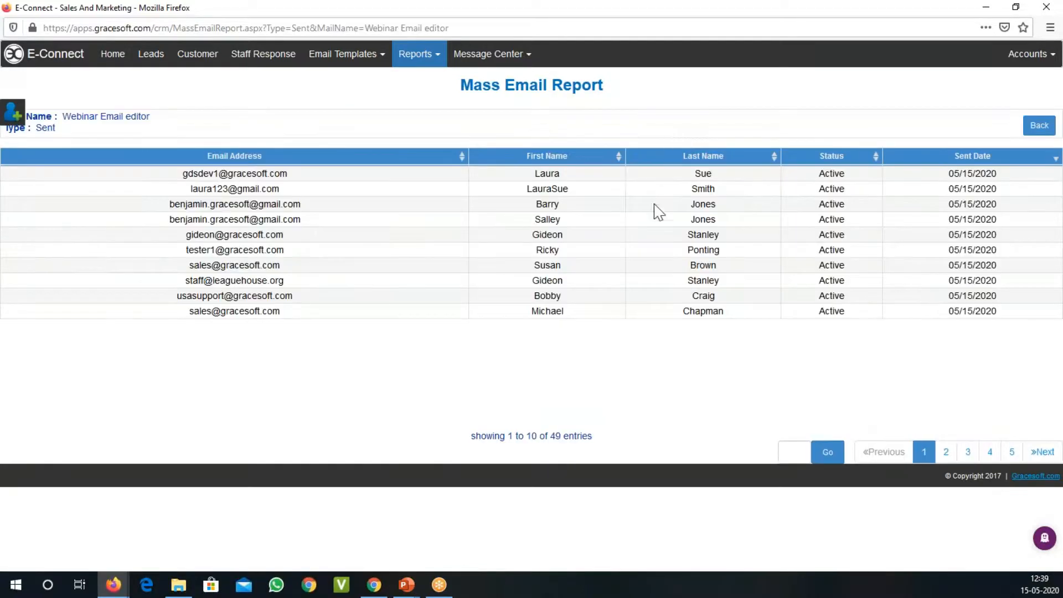
right_click(341, 101)
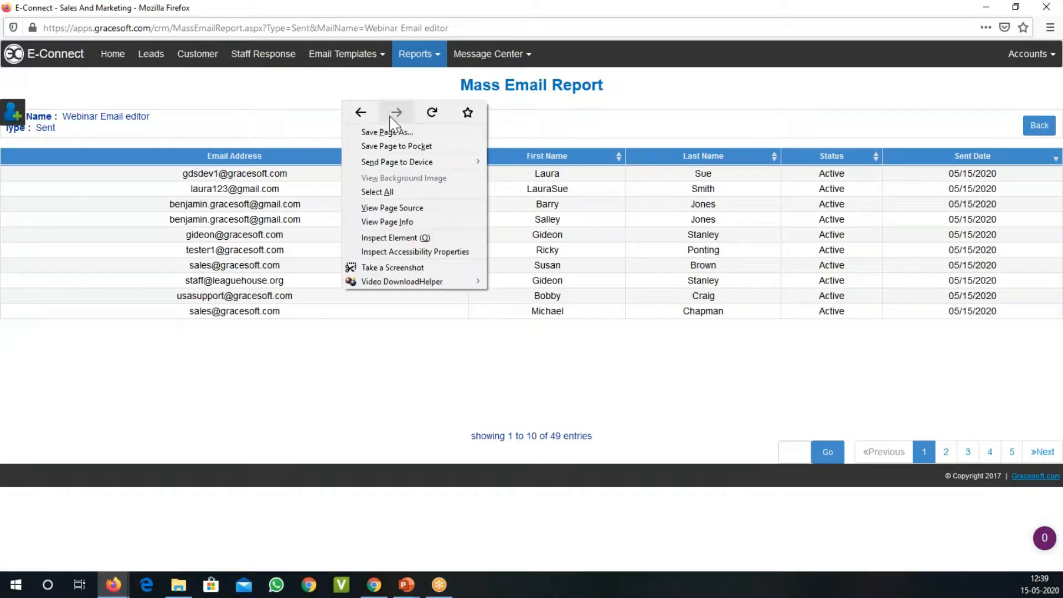
click(363, 111)
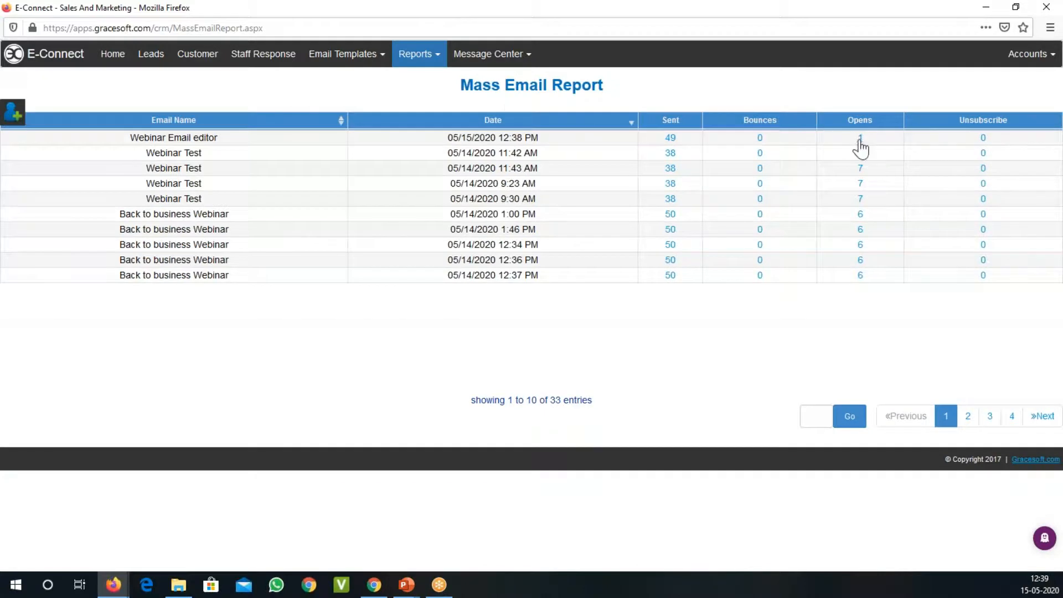
Step: Examine who opened the "Webinar Email editor" mailing, and go back to the Mass Email Report overview
click(860, 139)
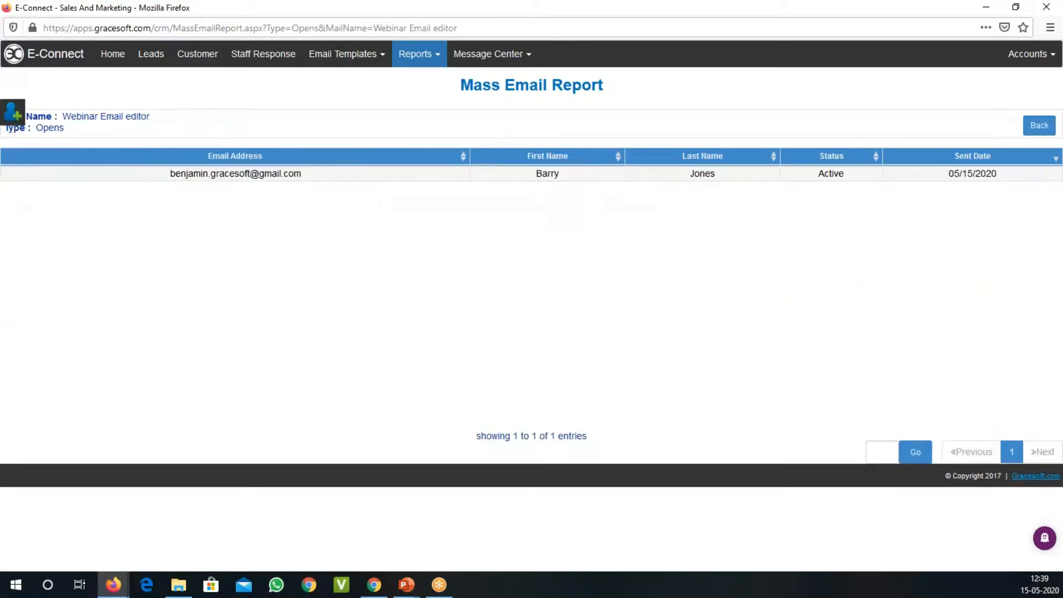
right_click(548, 98)
click(568, 109)
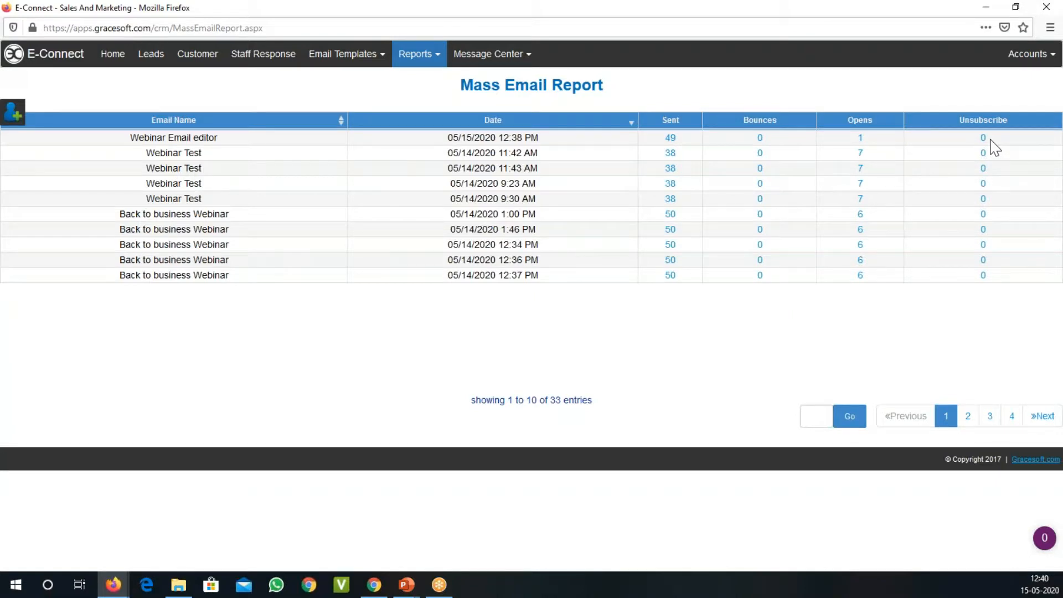
Step: Close the E-Connect window containing the Mass Email Report
double_click(942, 11)
double_click(930, 44)
click(1046, 7)
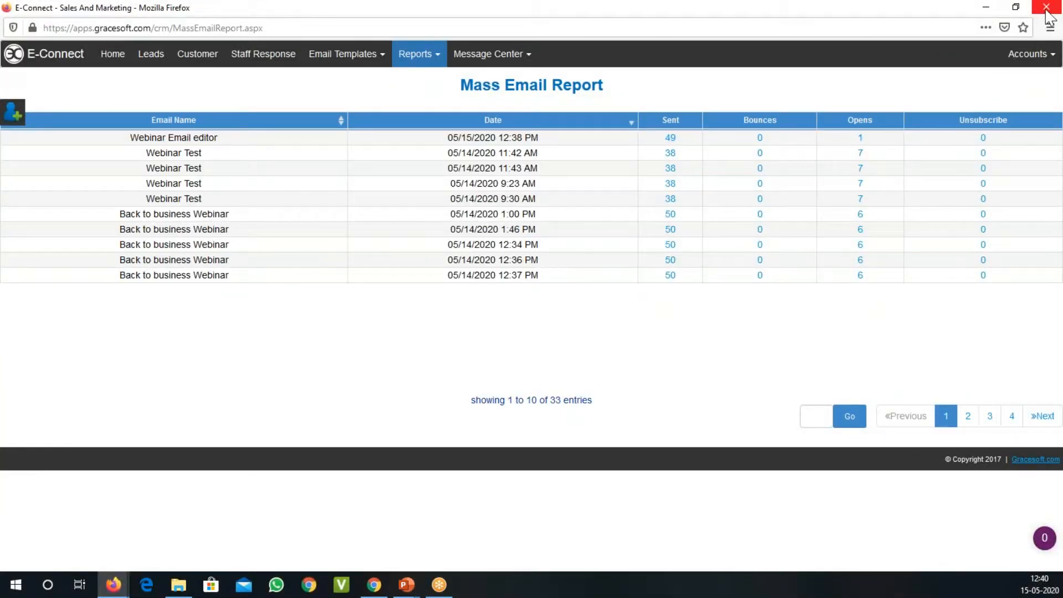